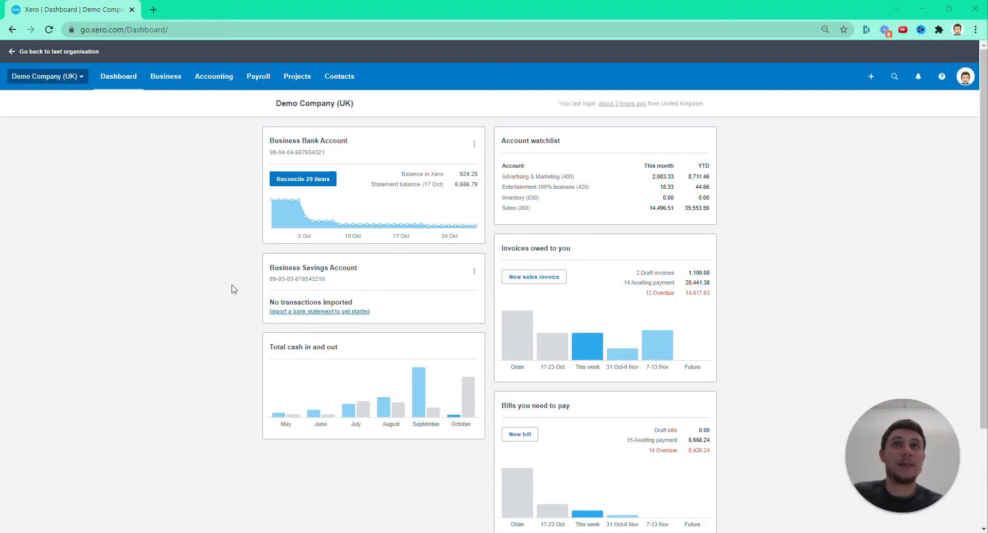
Look through what the Business, Accounting, Payroll, Projects and Contacts sections of the main navigation offer
left_click(220, 281)
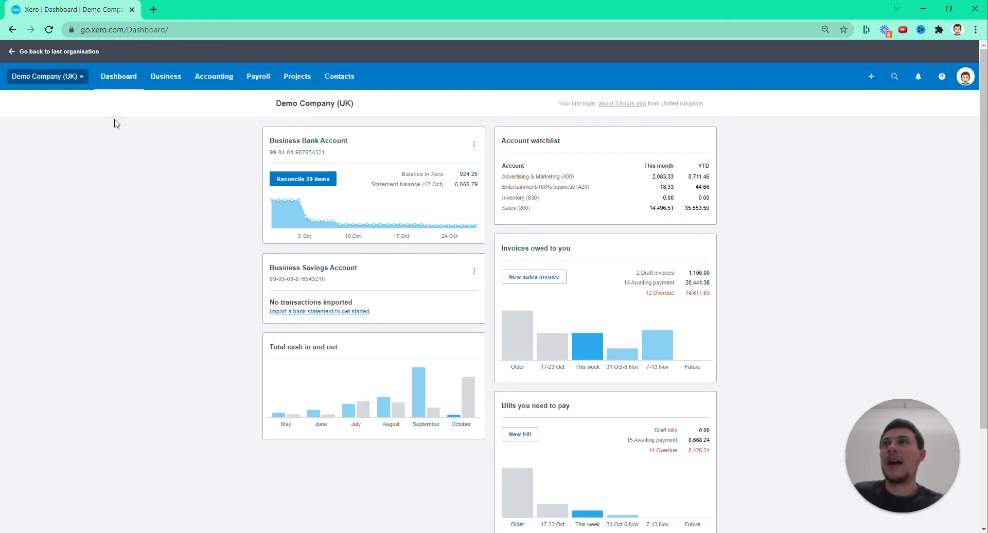
left_click(122, 81)
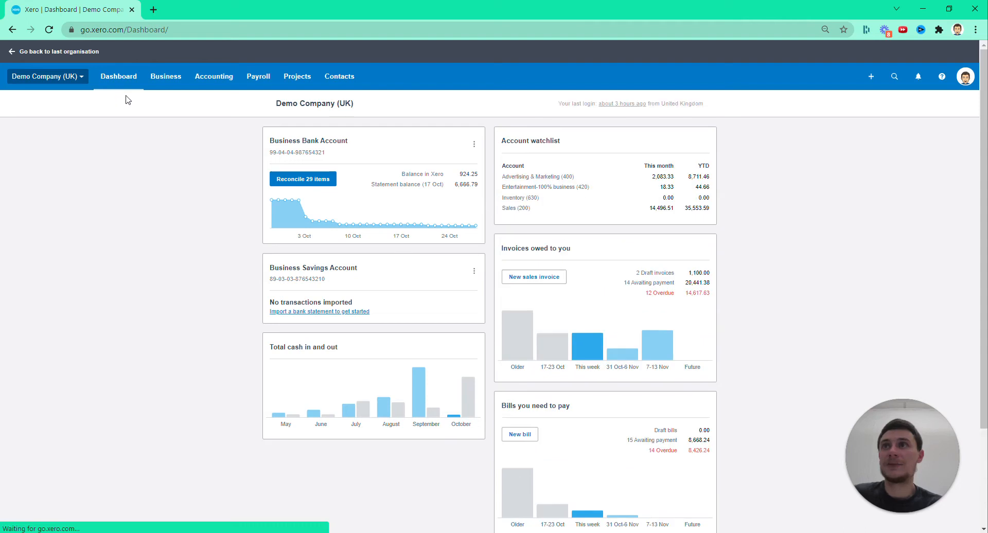
left_click(165, 77)
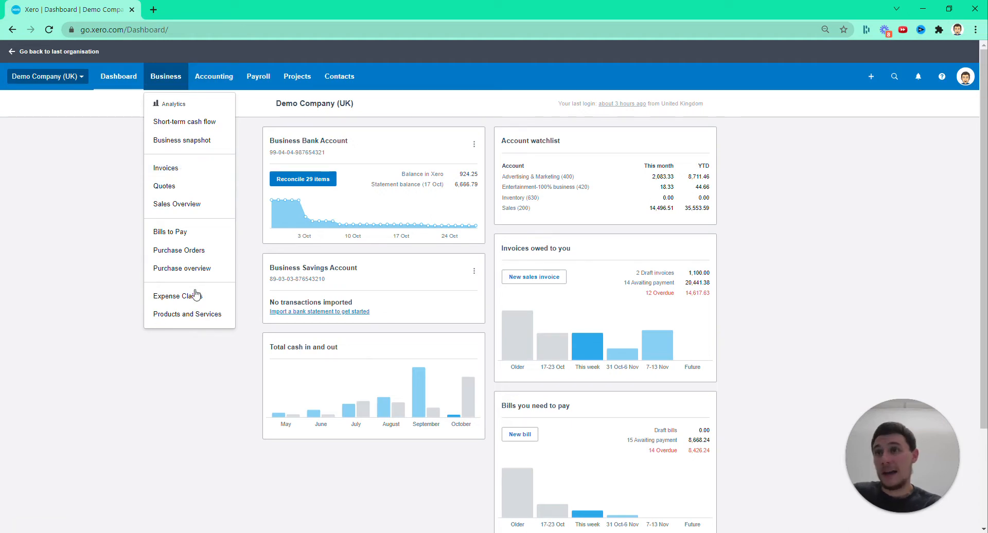
left_click(206, 80)
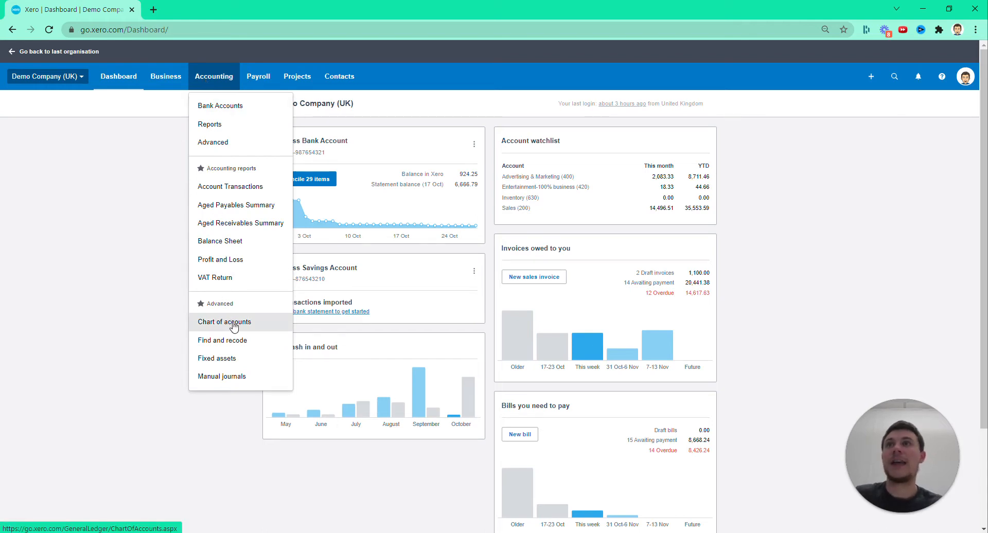
left_click(257, 76)
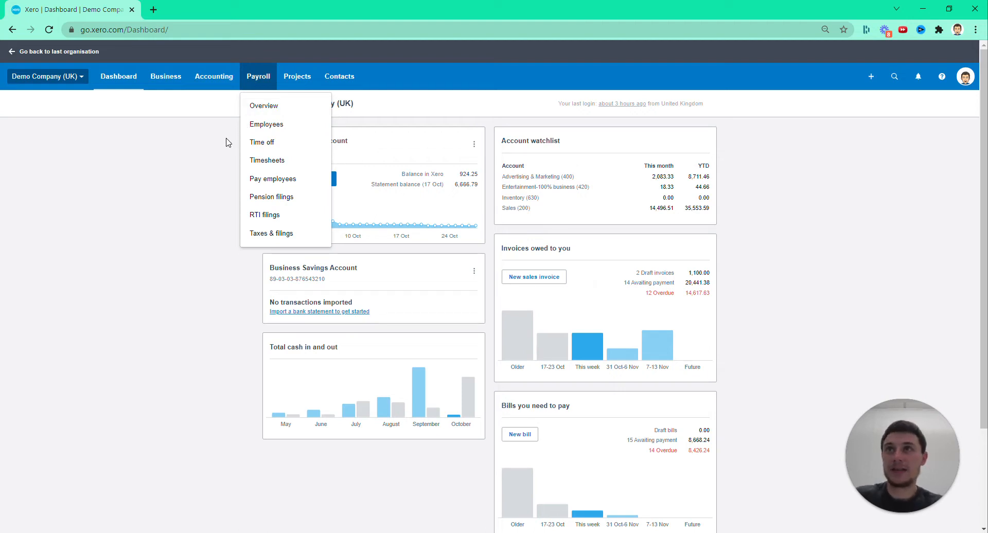
left_click(297, 77)
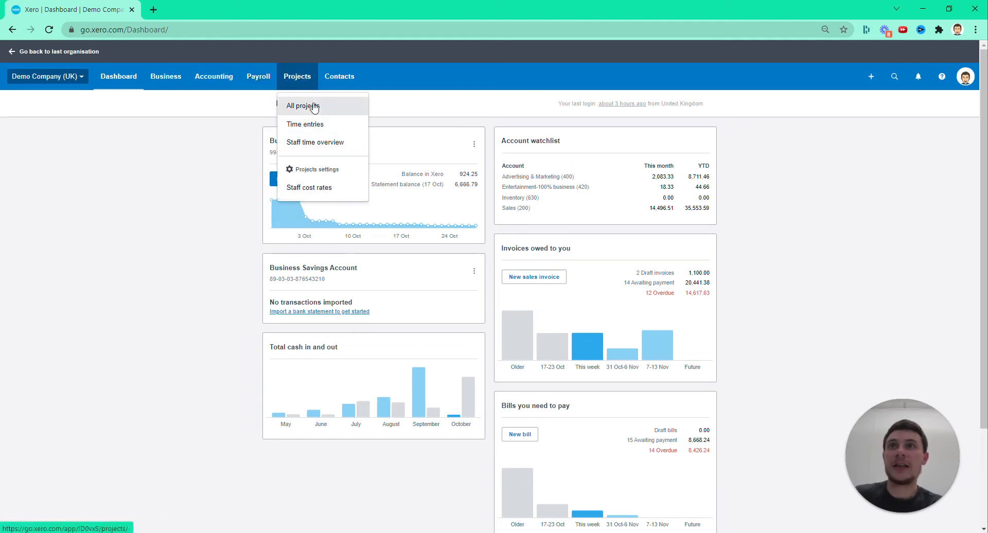
left_click(338, 81)
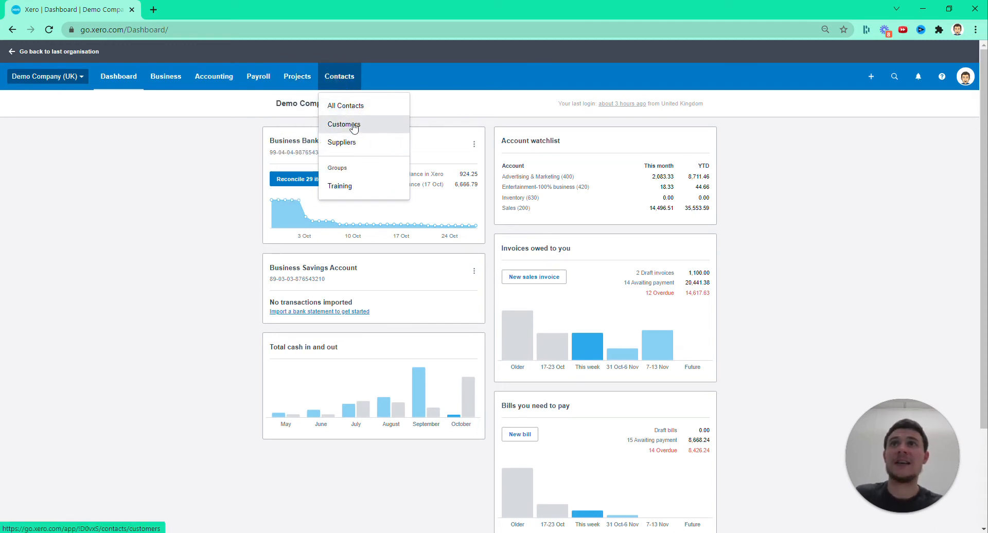
left_click(172, 176)
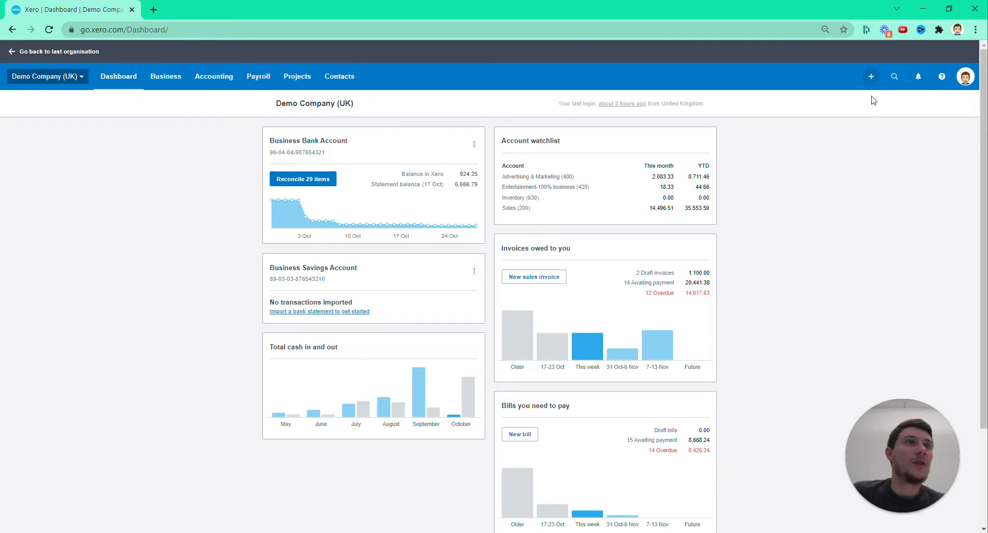
Review the kinds of records that can be created new from the dashboard
left_click(870, 78)
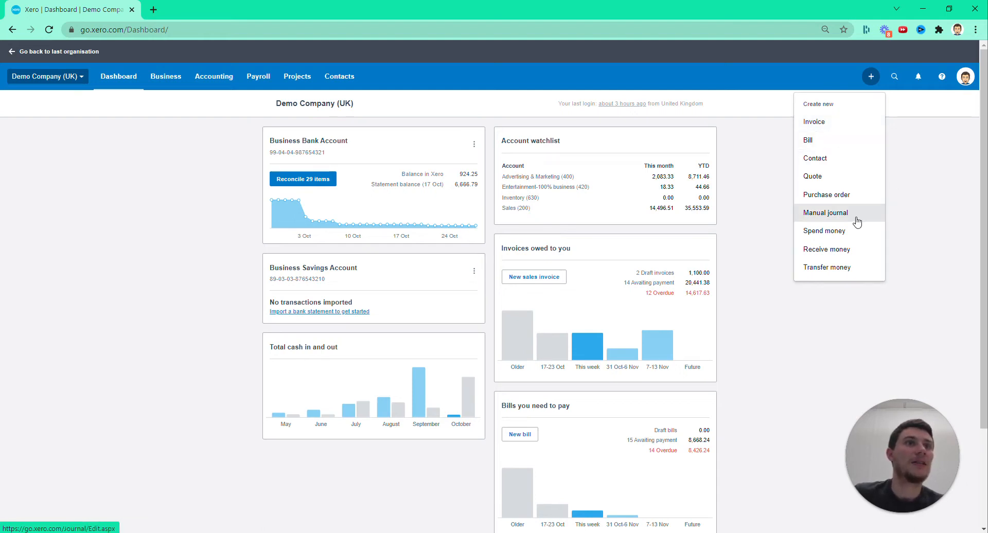
left_click(871, 77)
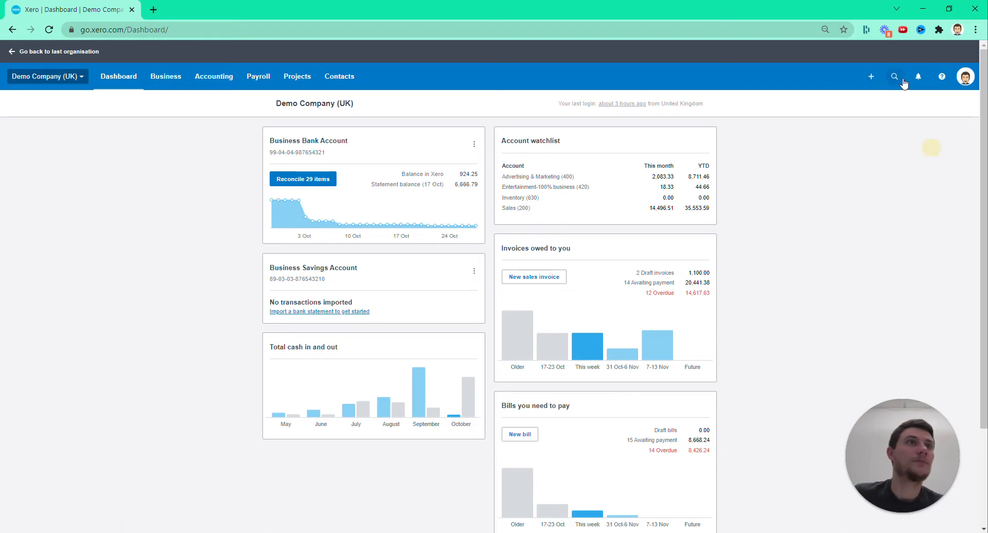
left_click(871, 77)
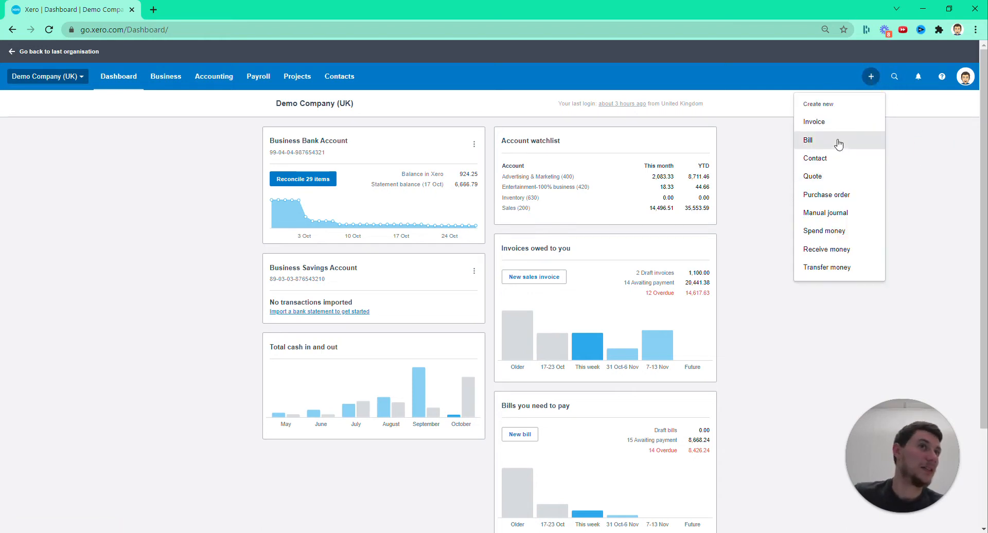
left_click(904, 218)
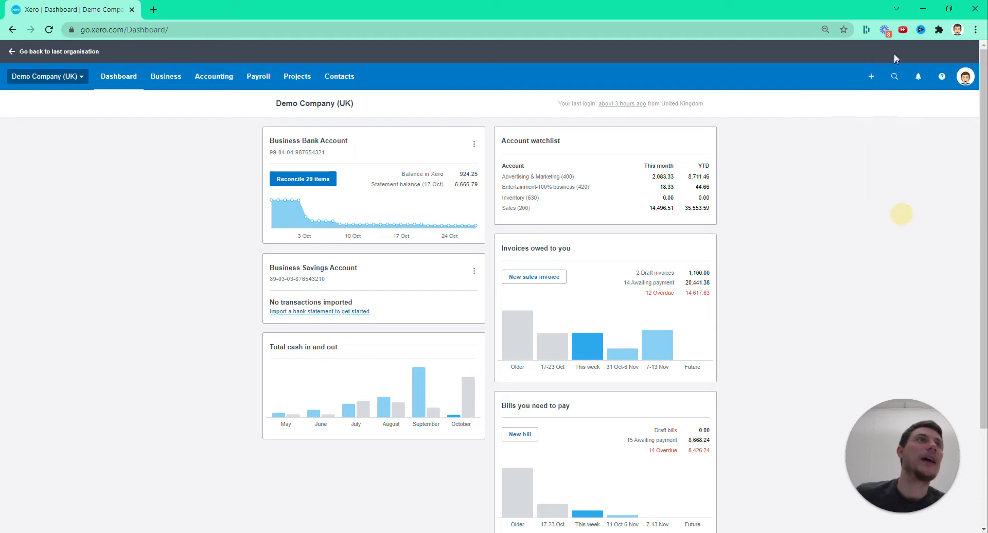
Look at the search, notifications and help features, then close them
left_click(895, 78)
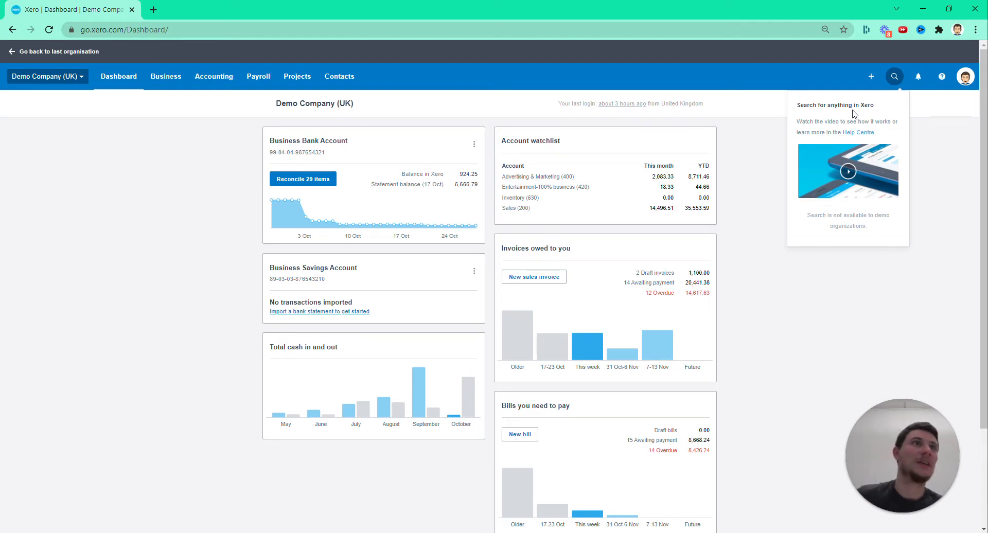
left_click(916, 104)
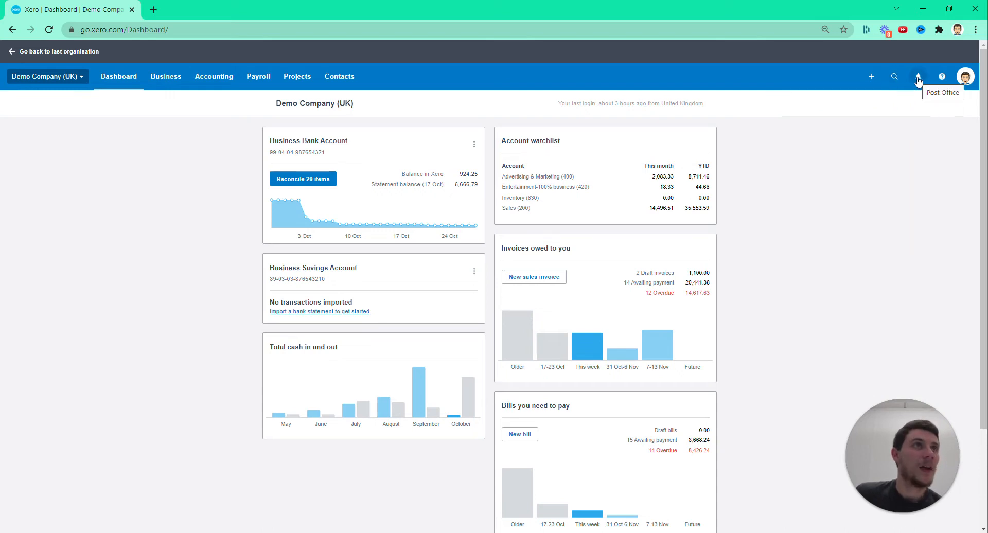
left_click(937, 80)
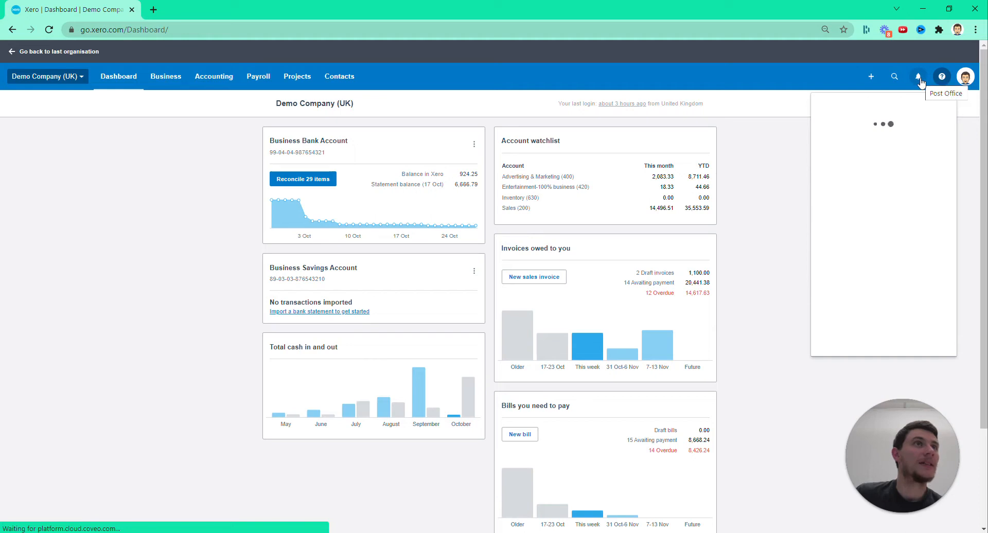
left_click(919, 79)
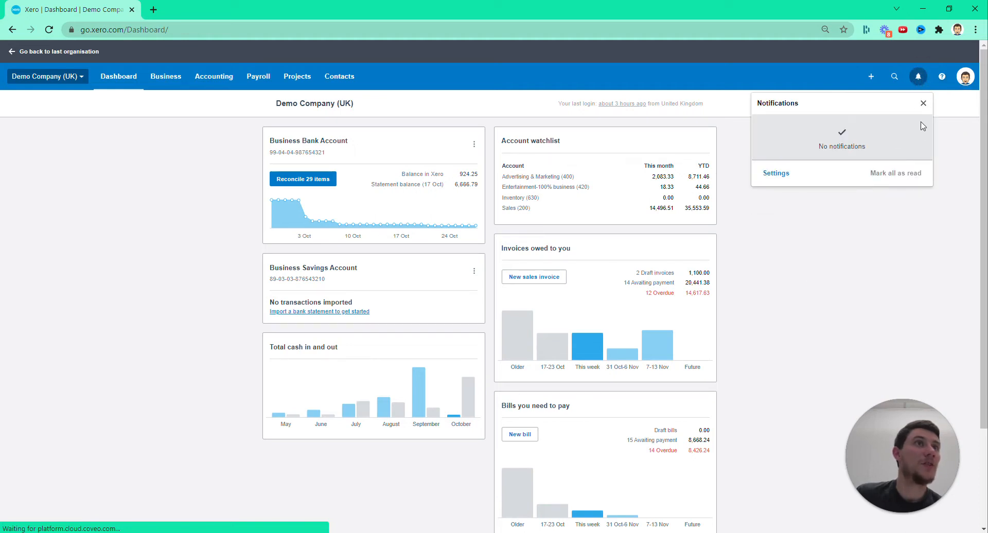
left_click(936, 81)
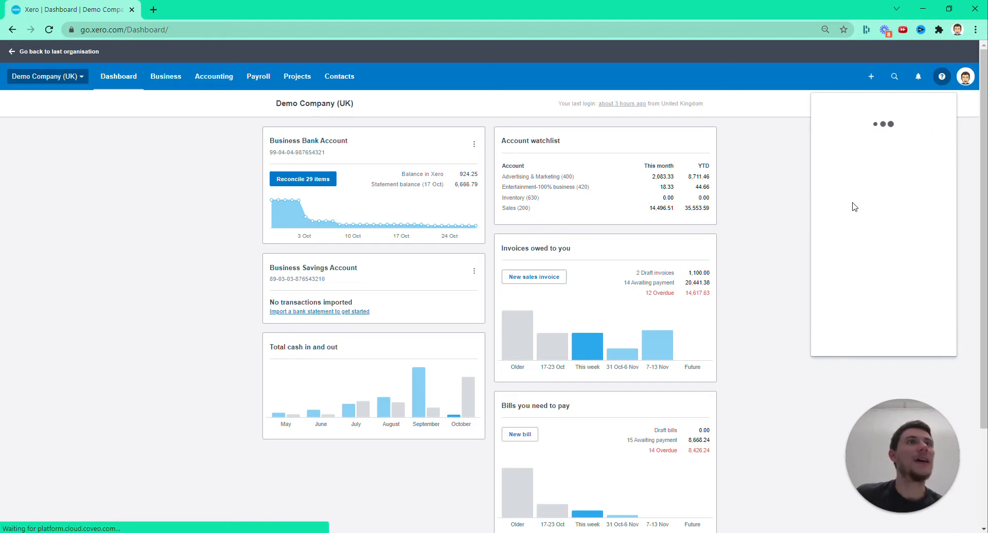
left_click(781, 164)
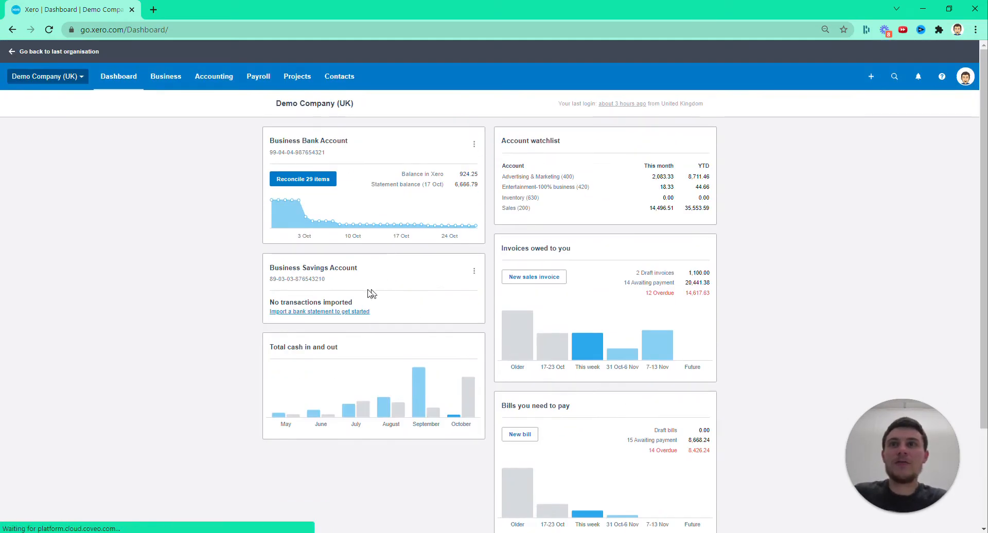
Edit the dashboard by moving Business Savings Account below Total cash in and out, hide the cash widget, and save the changes
scroll(667, 353, "down", 3)
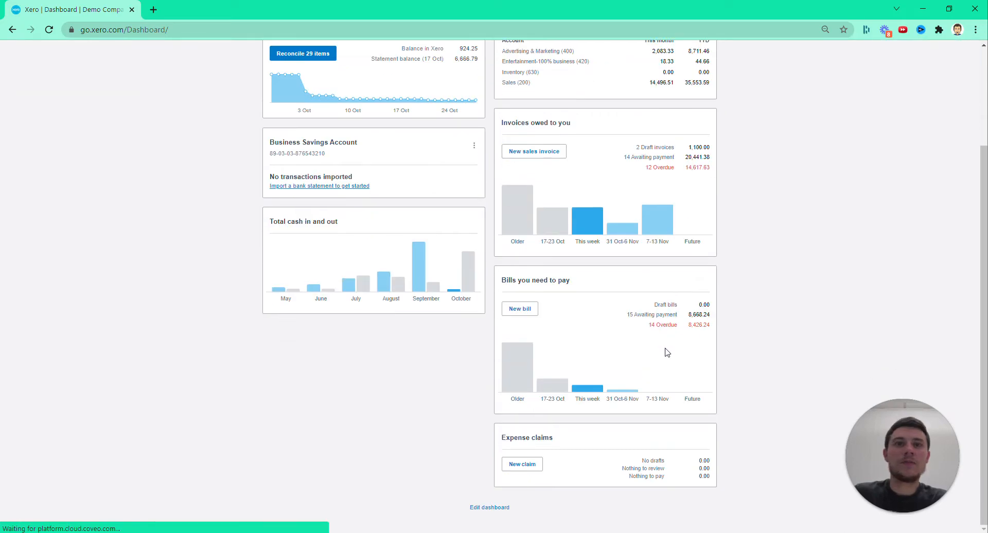
left_click(490, 508)
scroll(517, 334, "up", 3)
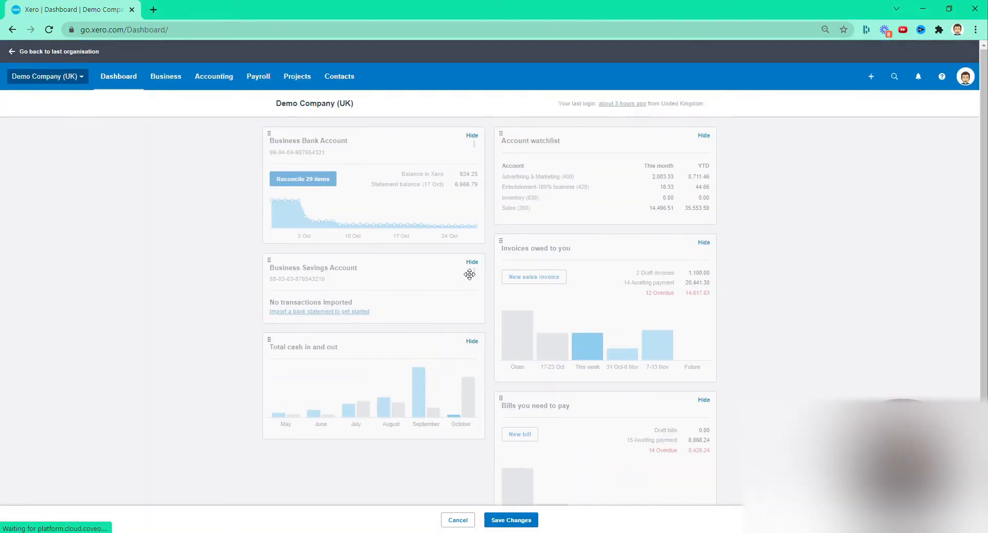
left_click_drag(465, 271, 456, 423)
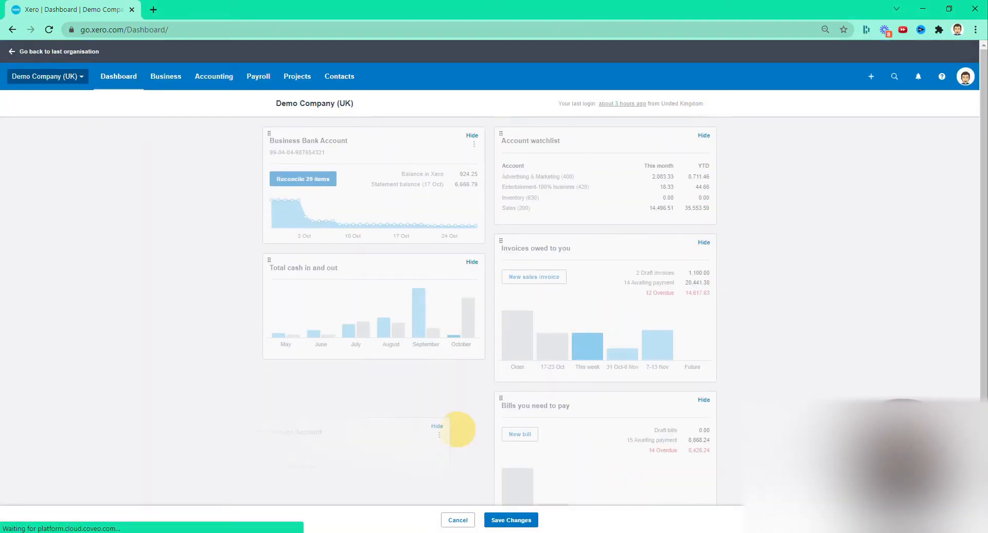
left_click(472, 263)
left_click(510, 521)
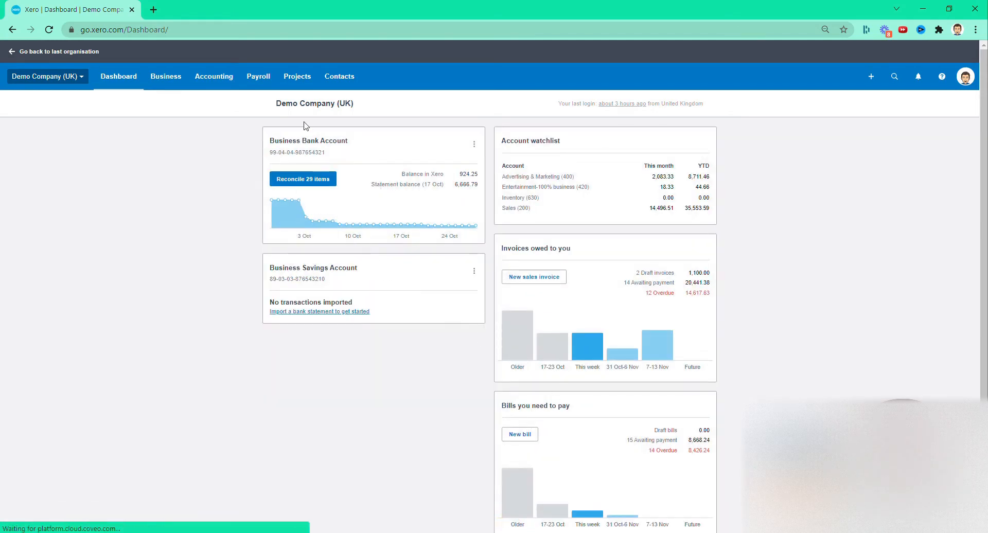
Open the reconciliation page of the Business Bank Account and hide its help banner
mouse_move(336, 202)
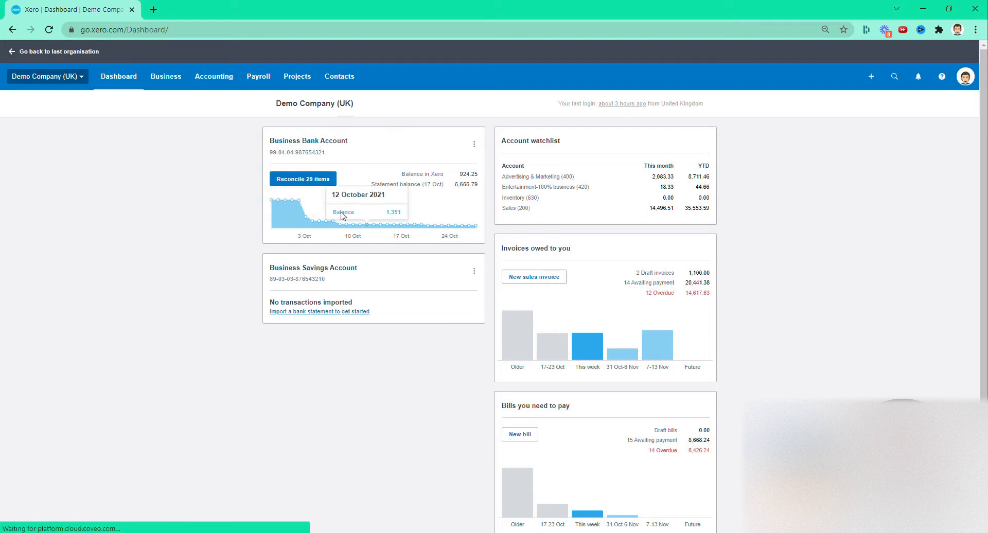
left_click(290, 181)
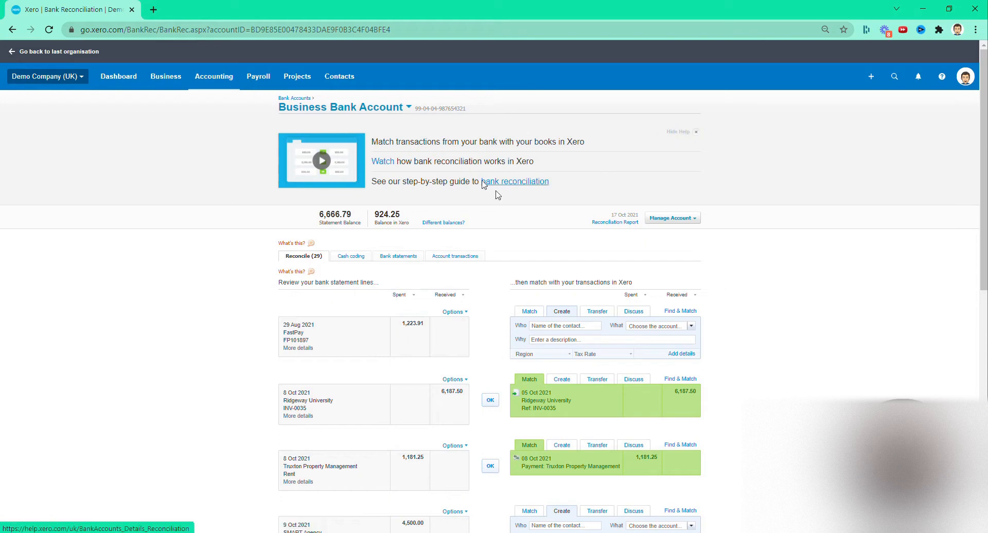
left_click(696, 131)
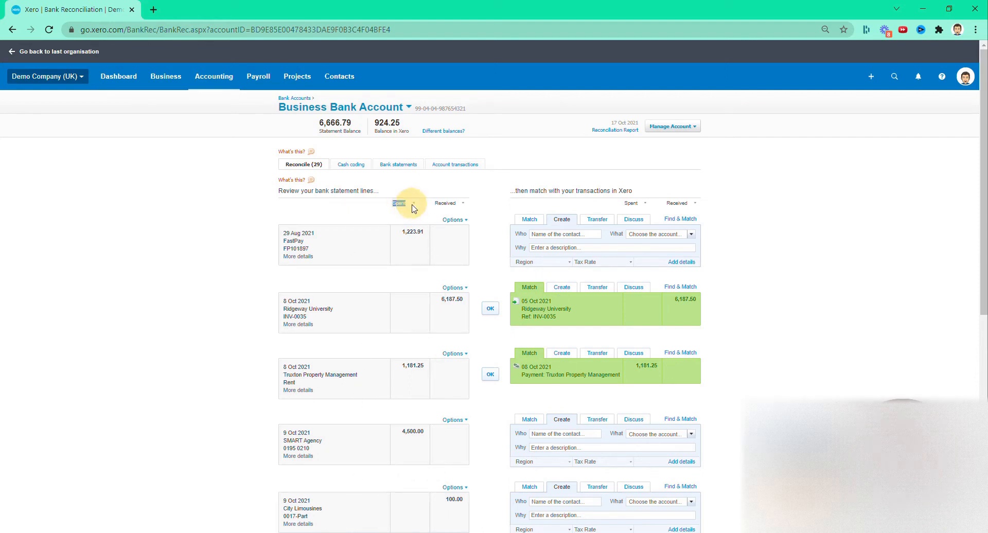
left_click_drag(402, 232, 424, 232)
left_click(404, 363)
Compare the name and invoice reference of the Ridgeway University statement line with its suggested match and reconcile it
left_click_drag(284, 309, 591, 314)
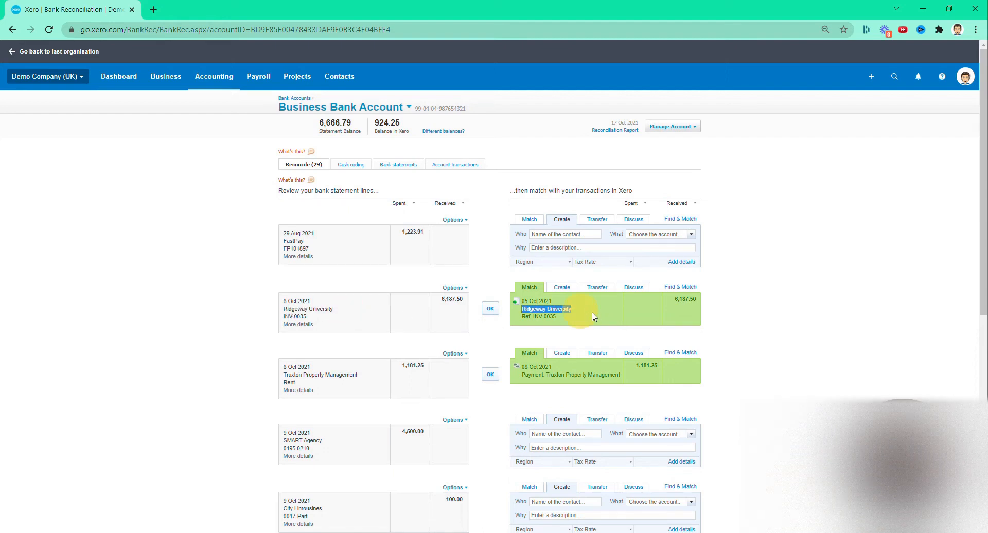
left_click(559, 311)
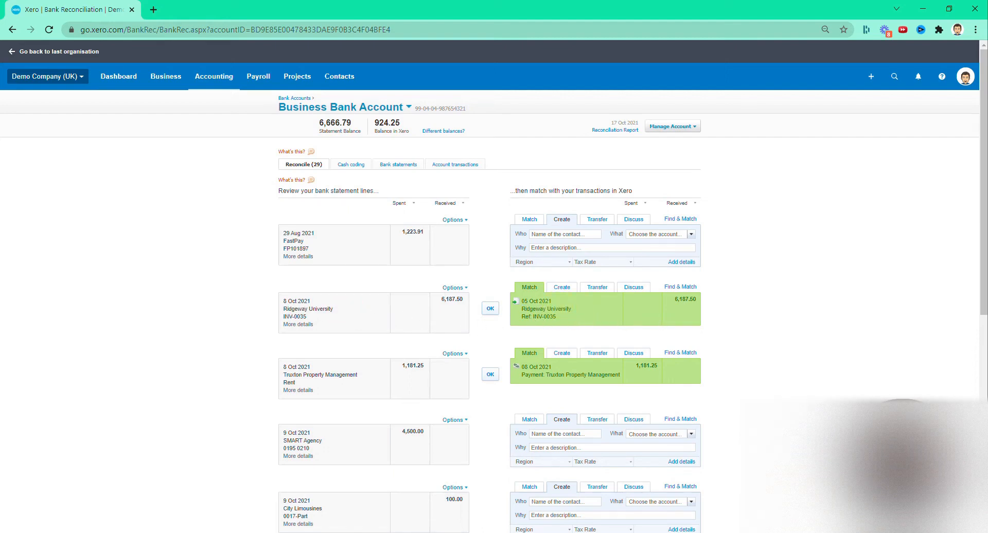
double_click(550, 316)
left_click_drag(289, 317, 307, 317)
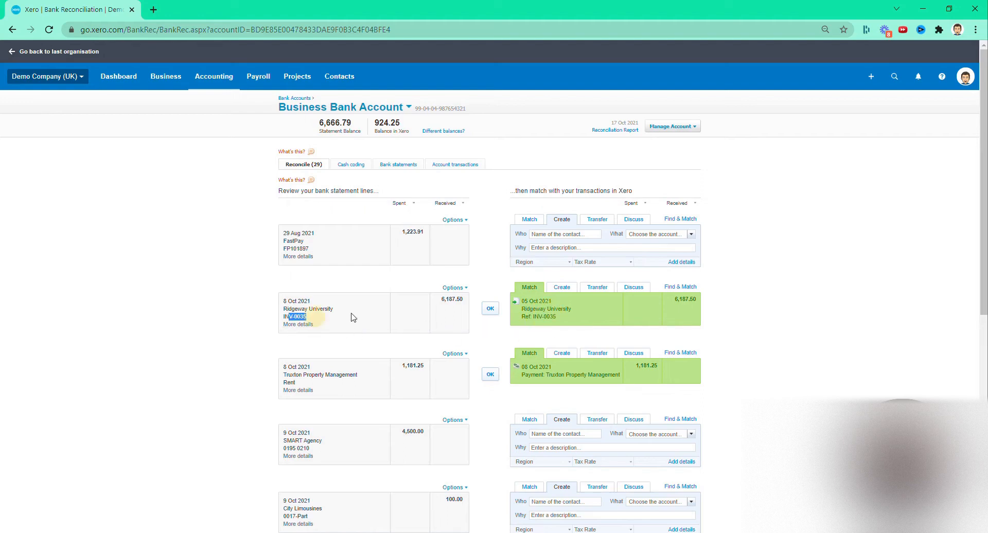
left_click(489, 316)
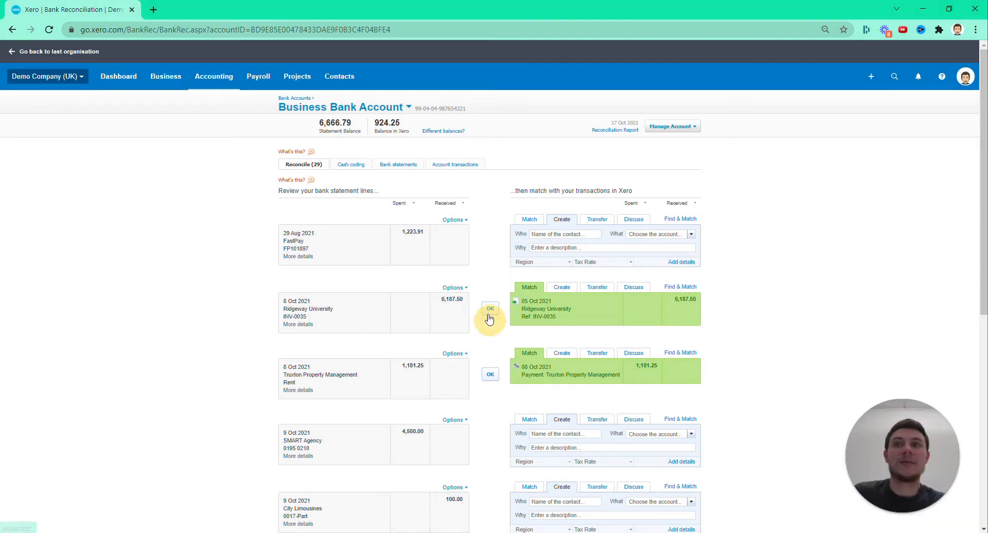
left_click_drag(284, 317, 303, 317)
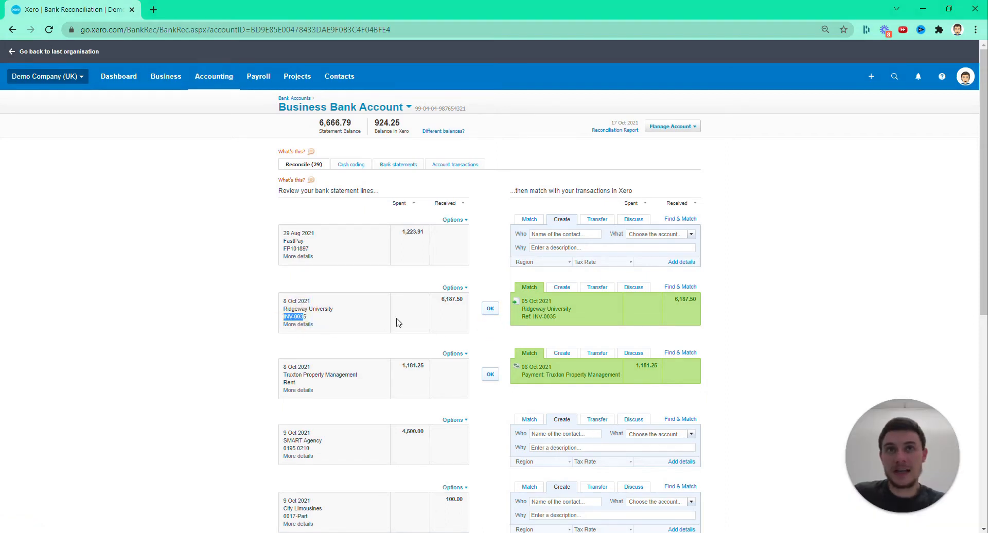
left_click_drag(524, 317, 559, 317)
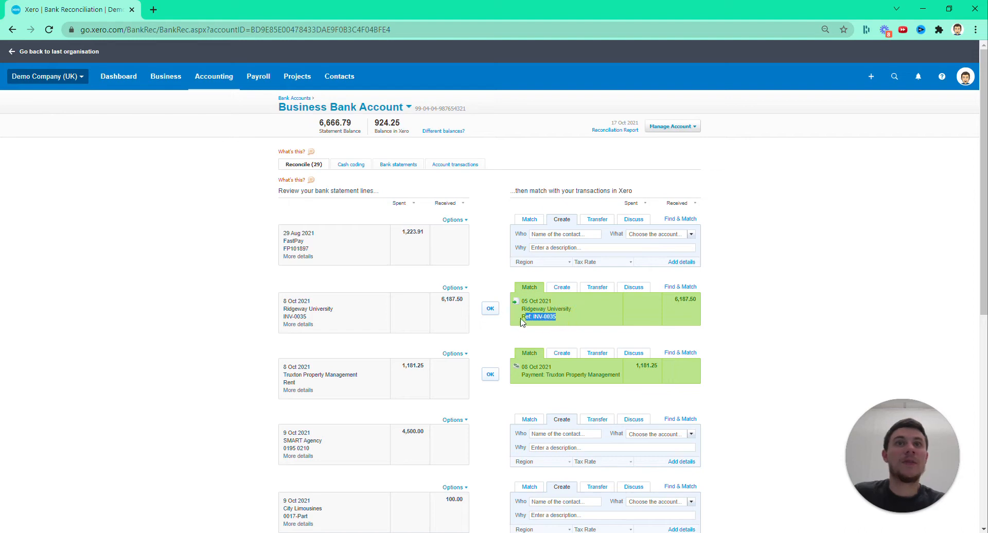
left_click(491, 309)
Check the Truxton Property Management rent line against its suggested payment and reconcile it
left_click_drag(287, 308, 374, 329)
left_click(372, 329)
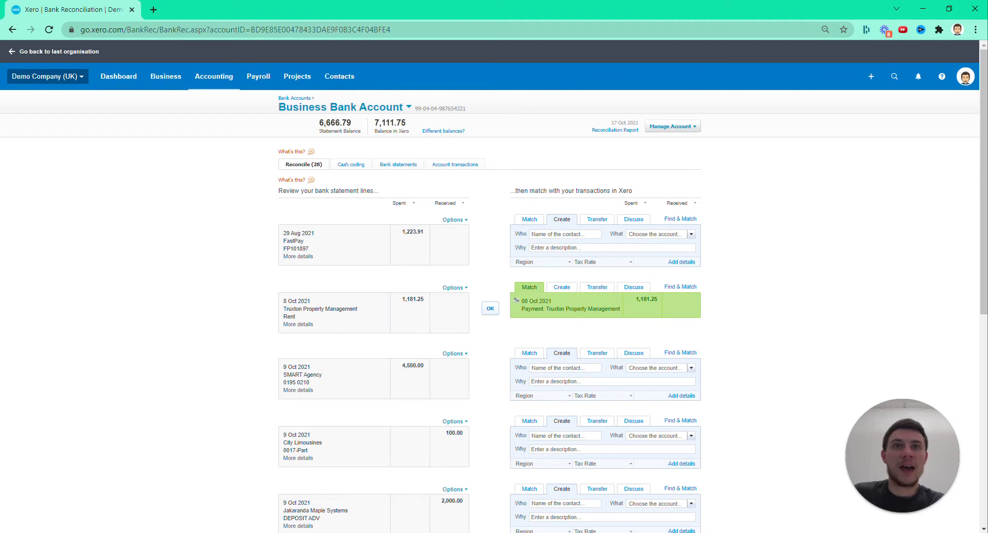
left_click_drag(566, 309, 602, 310)
left_click(518, 331)
left_click_drag(318, 309, 321, 310)
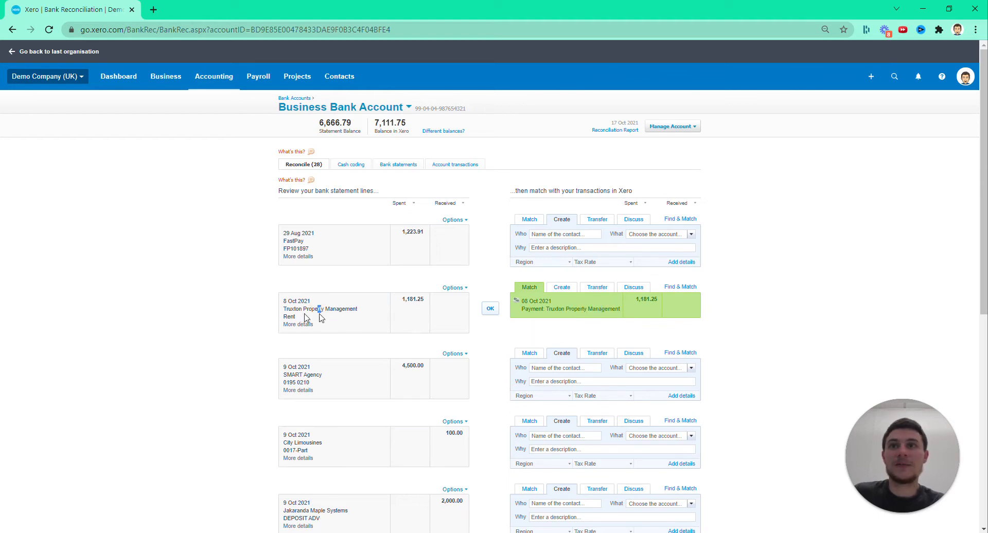
left_click(491, 309)
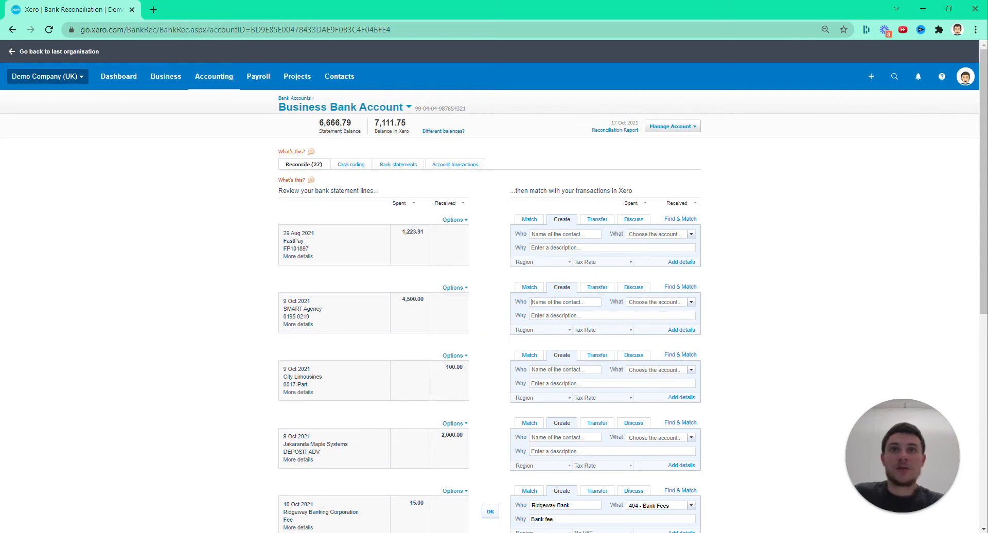
Code the SMART Agency statement line to a new contact named Smart Agency LTD and the account 489 - Telephone & Internet
left_click(553, 303)
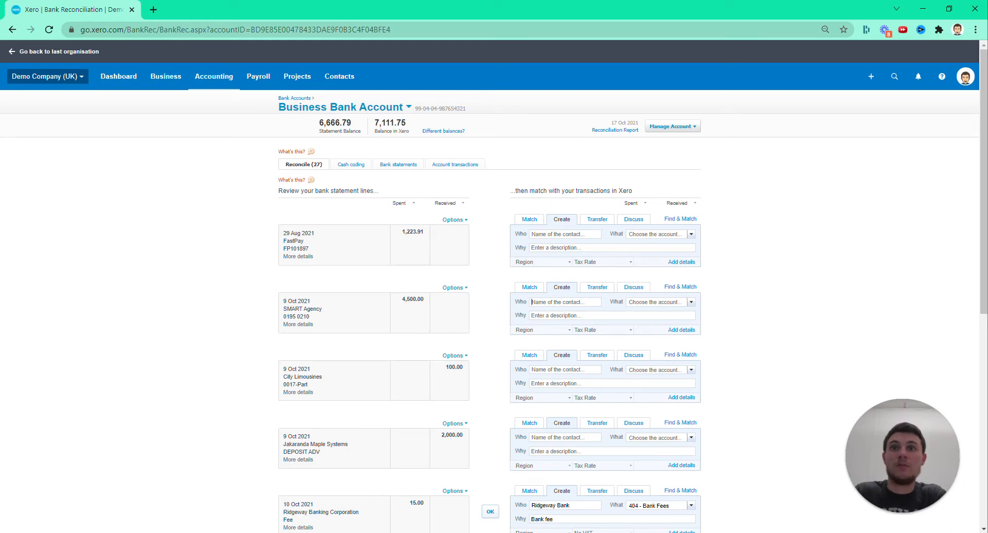
type("Smart Agency")
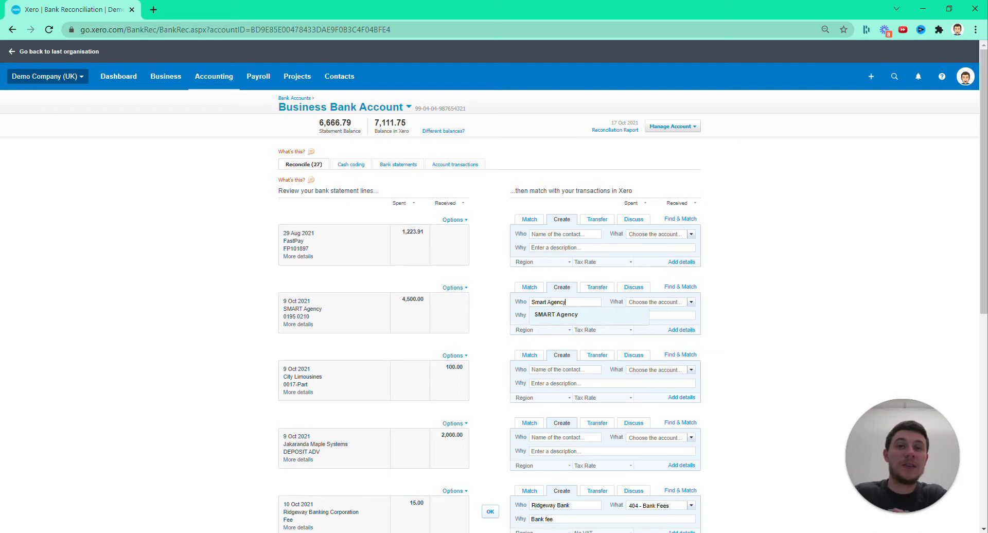
type("LTD")
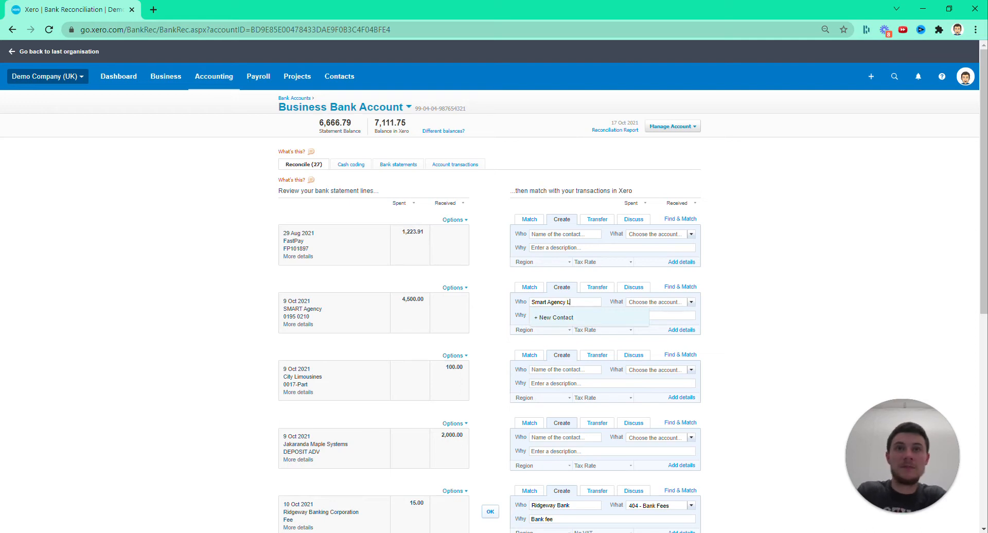
left_click(549, 318)
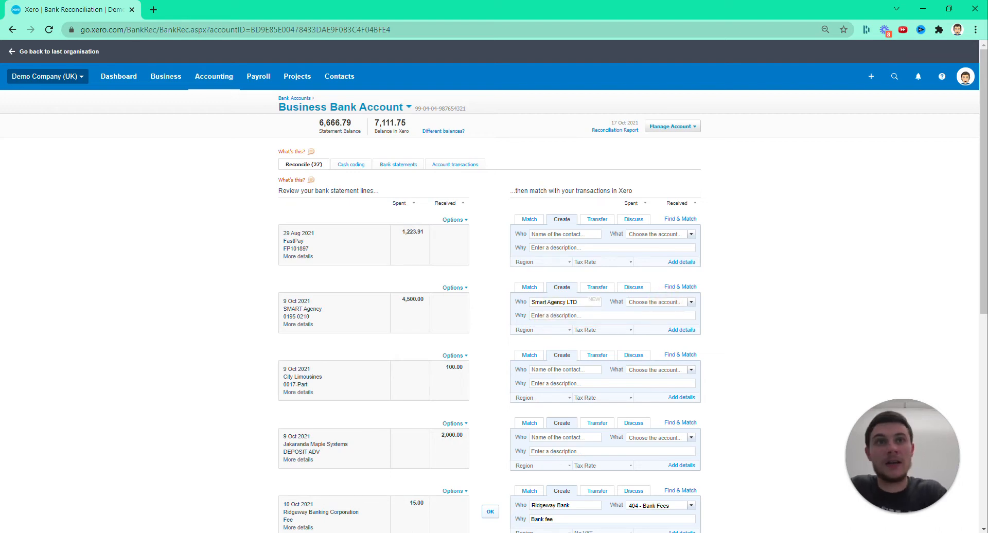
key("Tab")
type("tel")
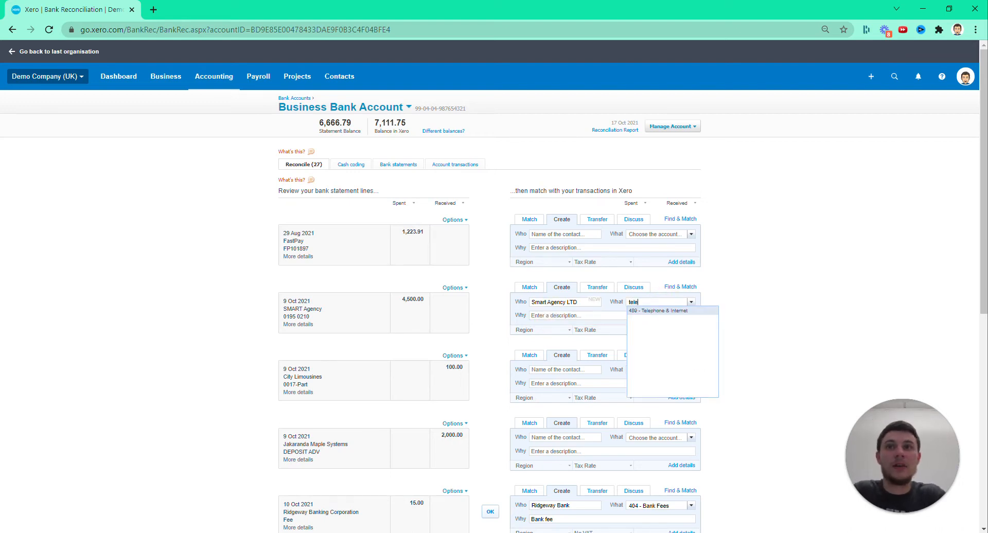
key("Return")
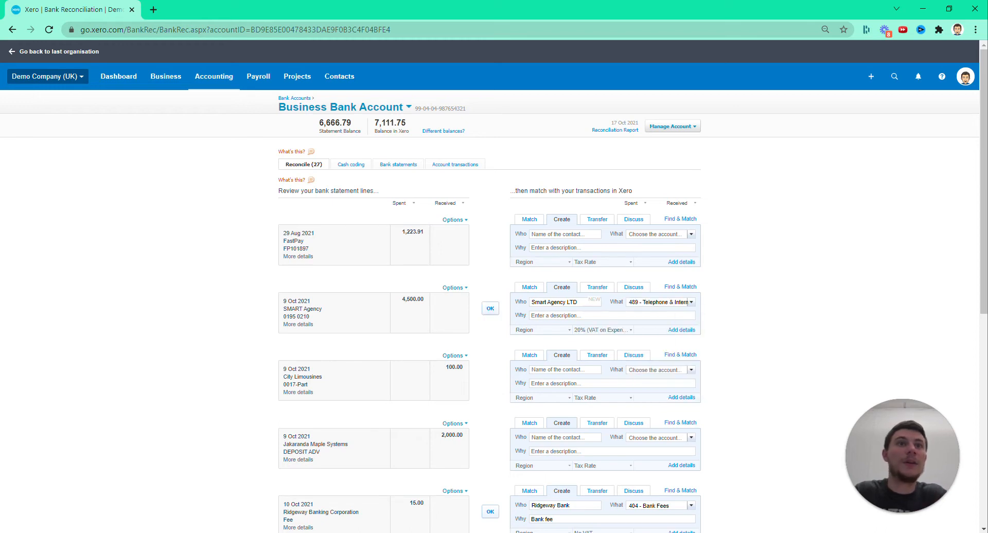
Set the tax rate of the SMART Agency line to Zero Rated Expenses
left_click(607, 329)
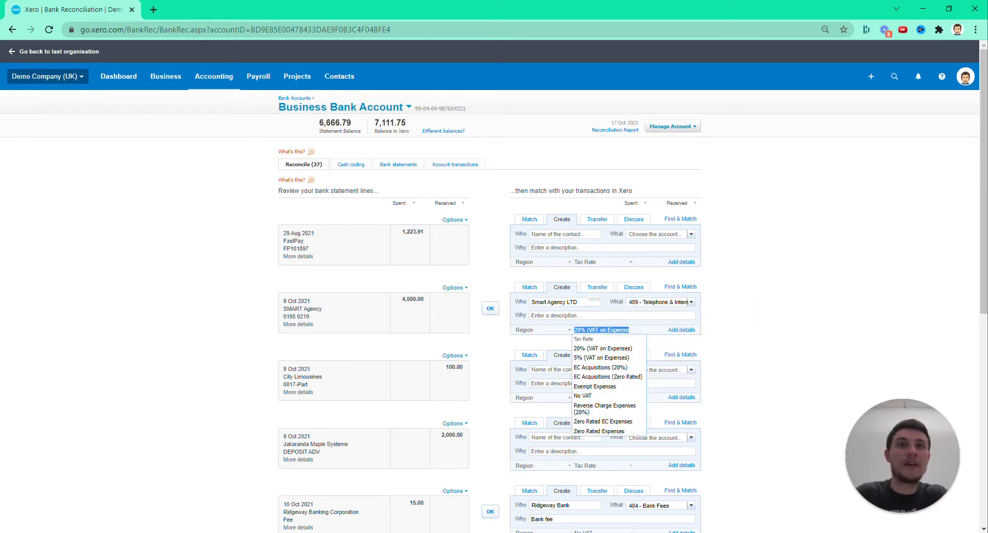
type("zer")
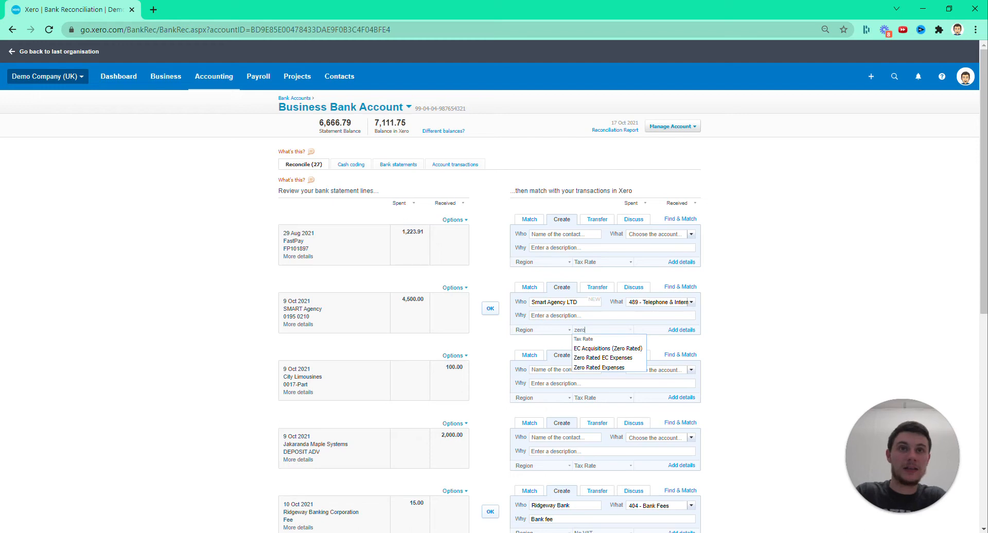
type("o")
key("Down")
key("Down")
key("Down")
key("Return")
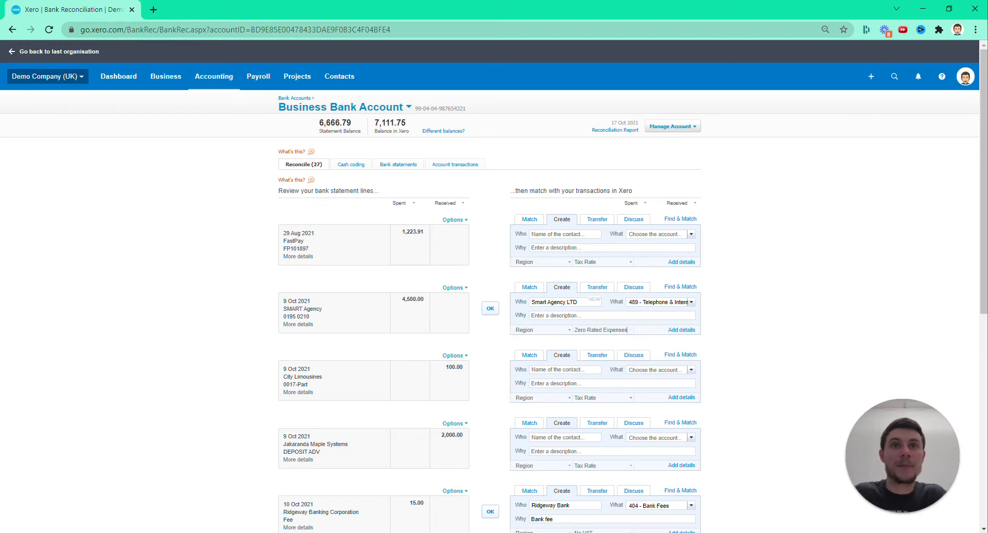
Describe the SMART Agency transaction as "Really expensive phone bill" and reconcile the line
type("T")
key("BackSpace")
type("Really expensive phone bill")
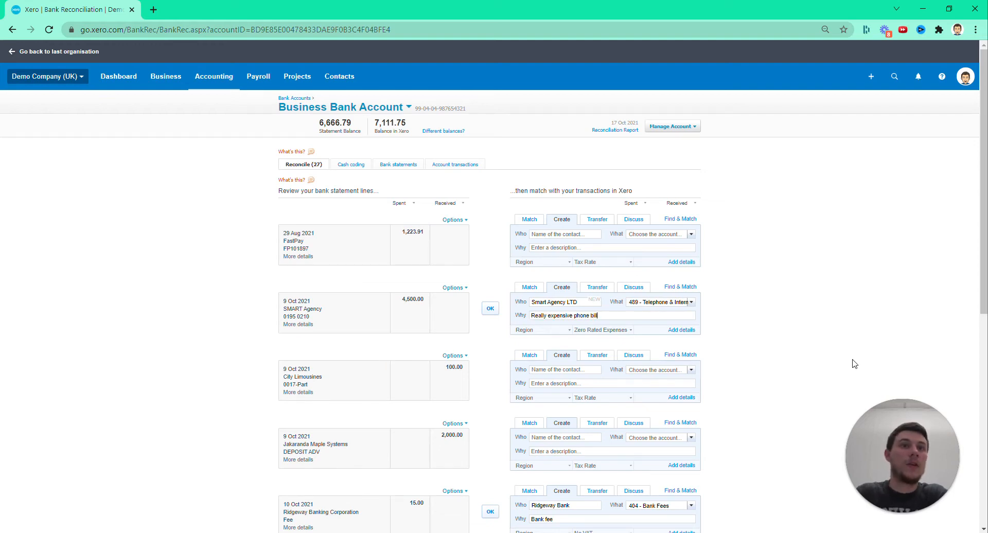
left_click(490, 309)
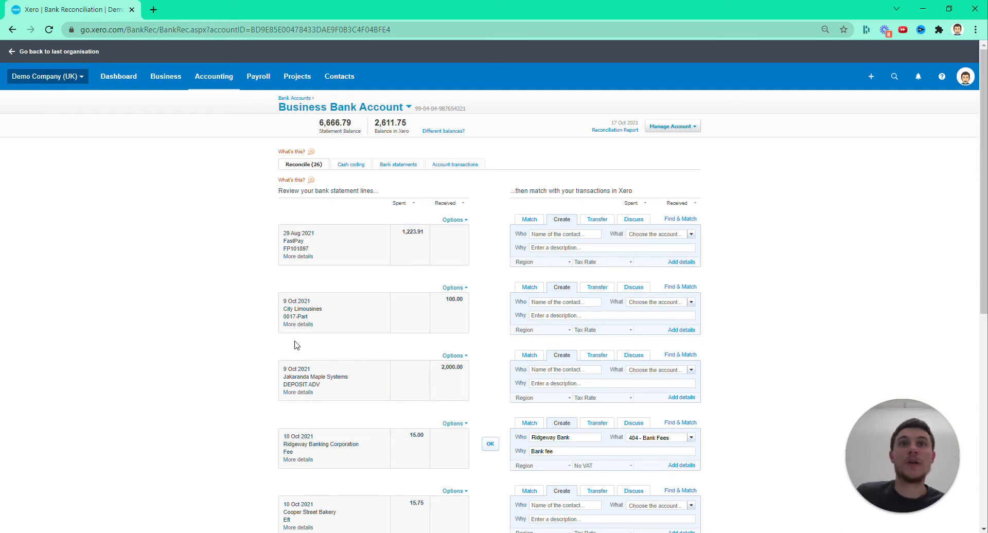
left_click(224, 294)
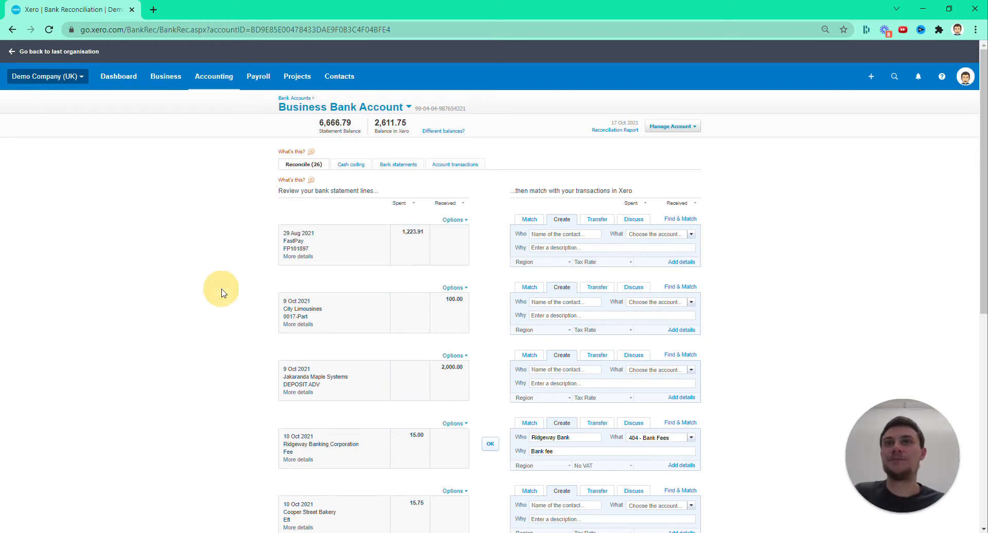
View the account's cash coding grid, and examine the bank statement lines and their reconciliation status
left_click(350, 165)
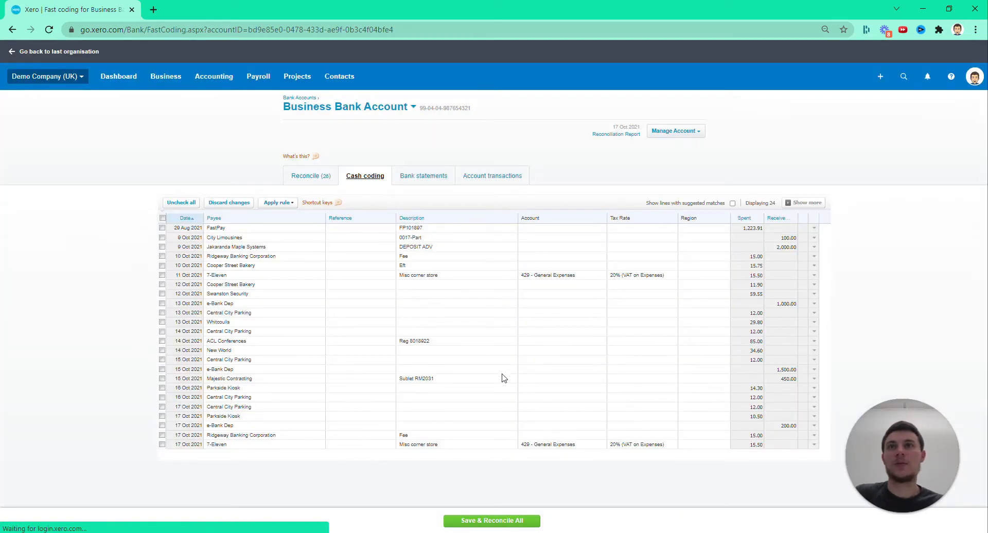
left_click(415, 177)
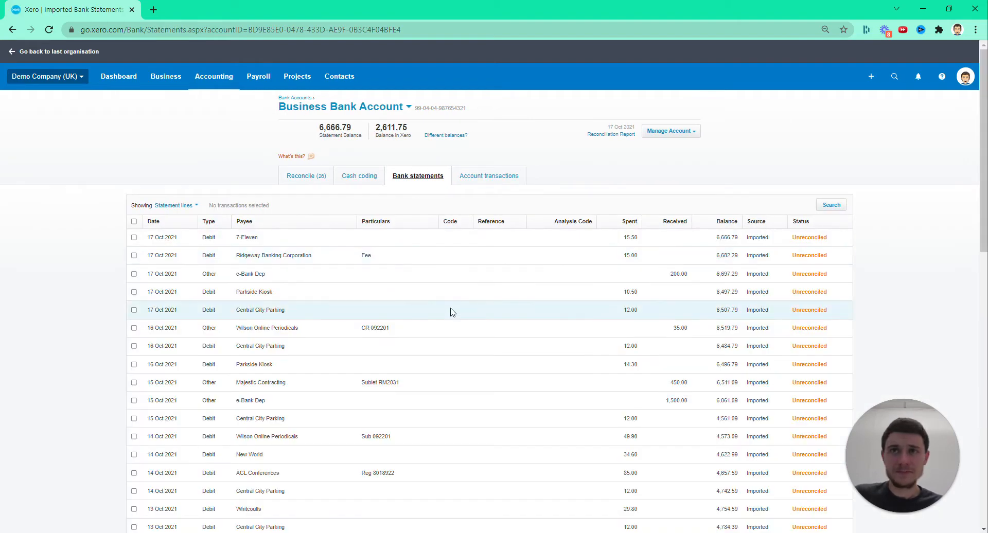
scroll(437, 360, "down", 15)
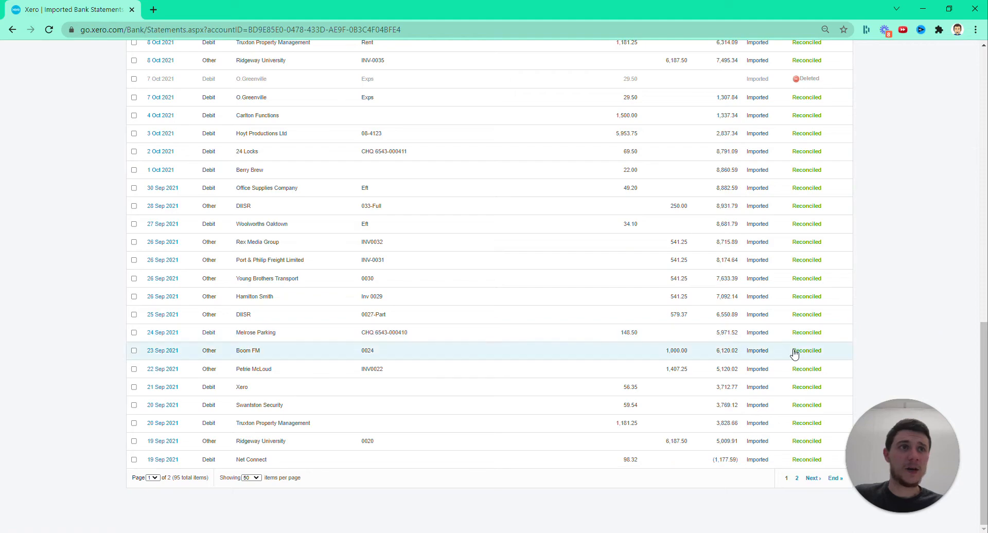
scroll(597, 309, "up", 8)
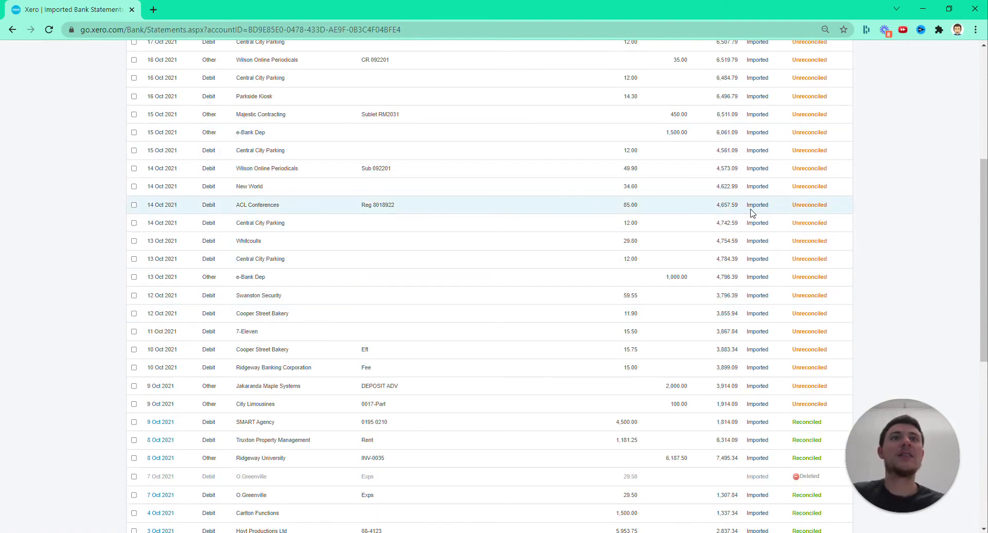
scroll(751, 213, "up", 5)
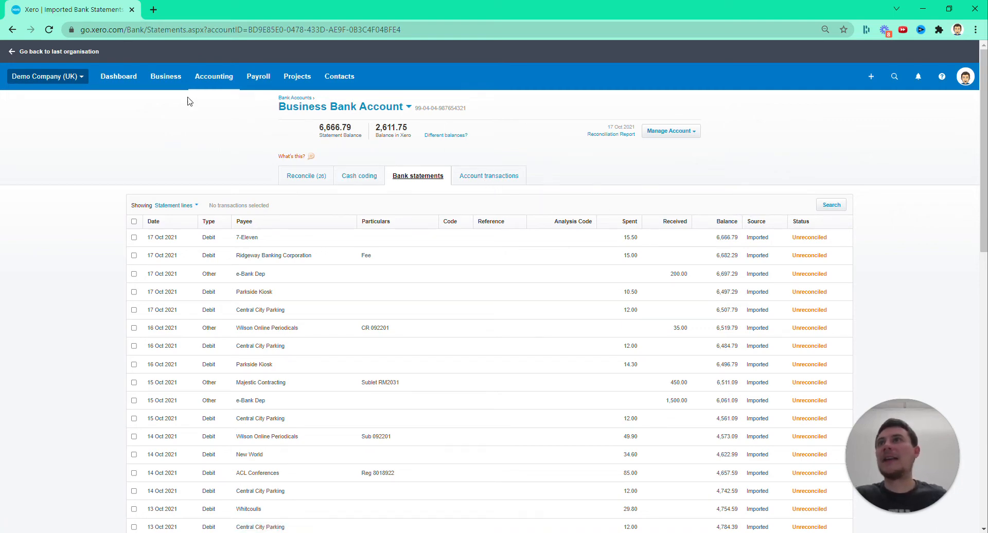
Return to the dashboard, open the sales invoices list, and show only the invoices awaiting payment
left_click(118, 78)
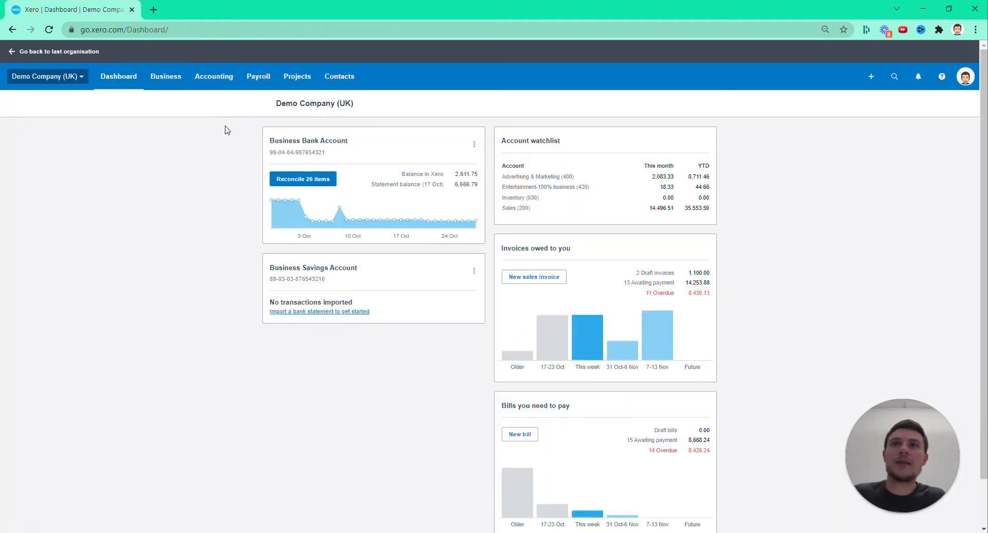
left_click(156, 82)
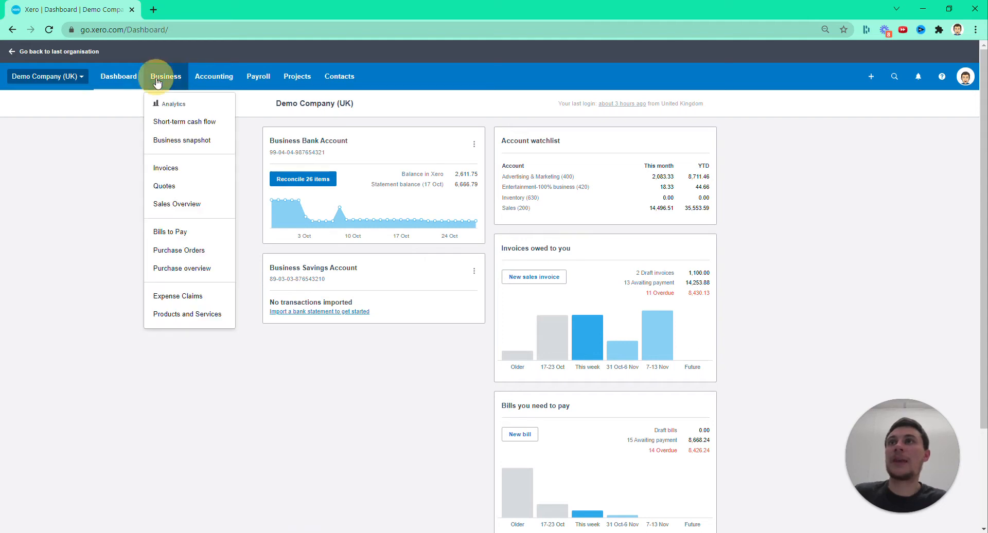
left_click(199, 177)
left_click(198, 177)
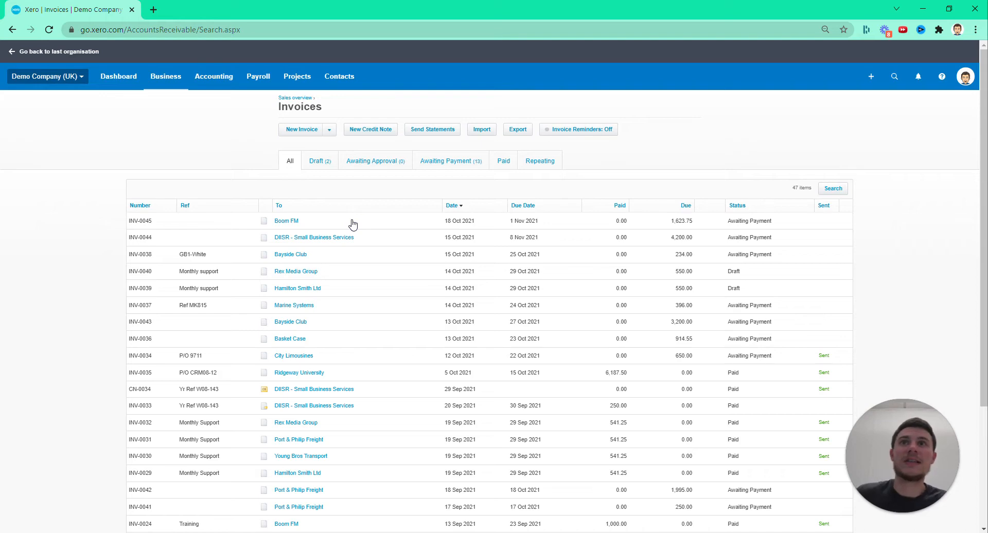
left_click(434, 163)
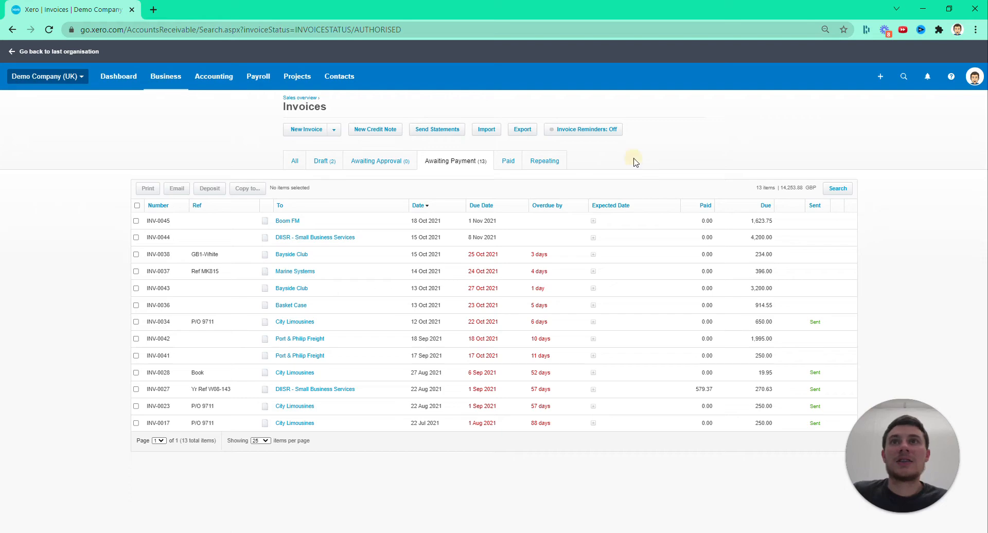
Open the customer statements, select Port & Philip Freight, and preview its statement email without sending it
left_click(451, 132)
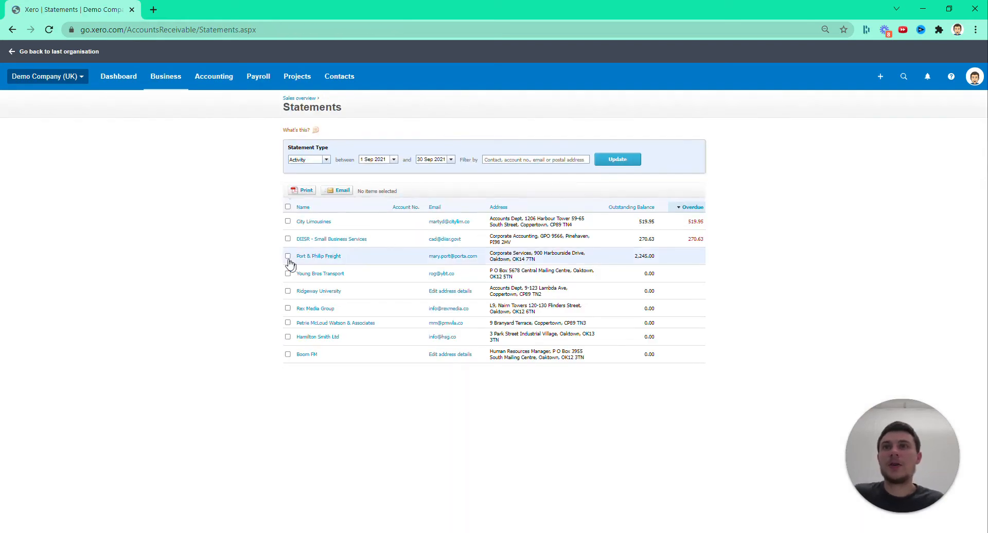
left_click(288, 257)
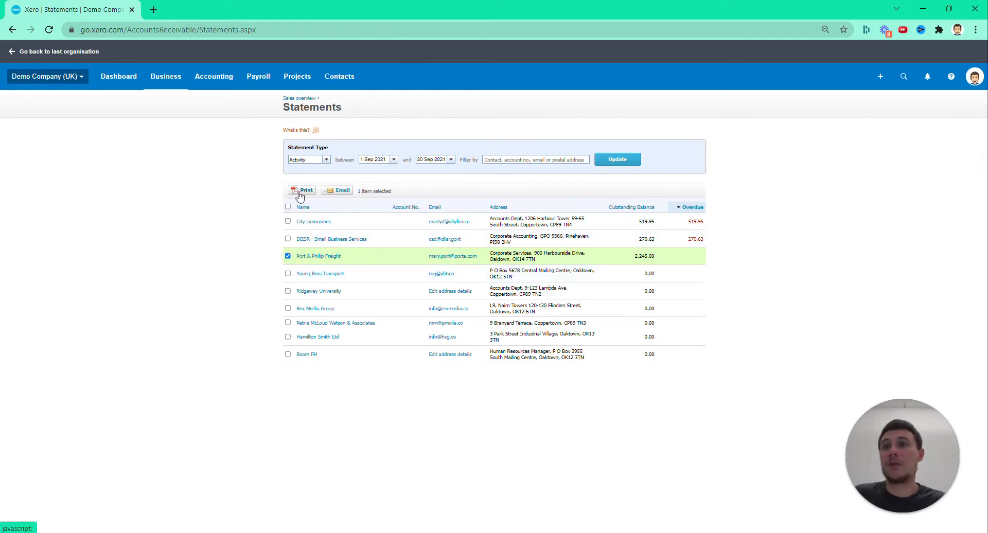
left_click(334, 190)
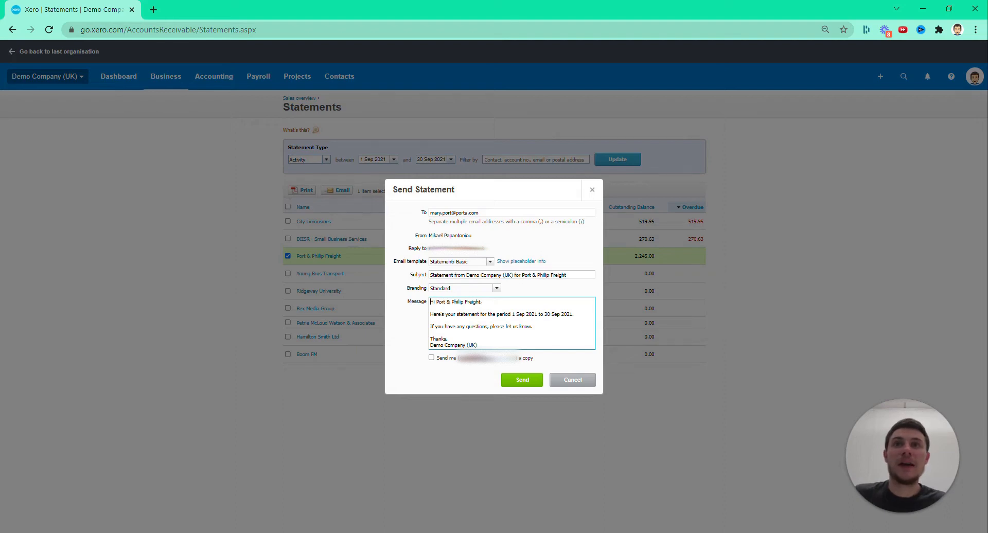
left_click(592, 189)
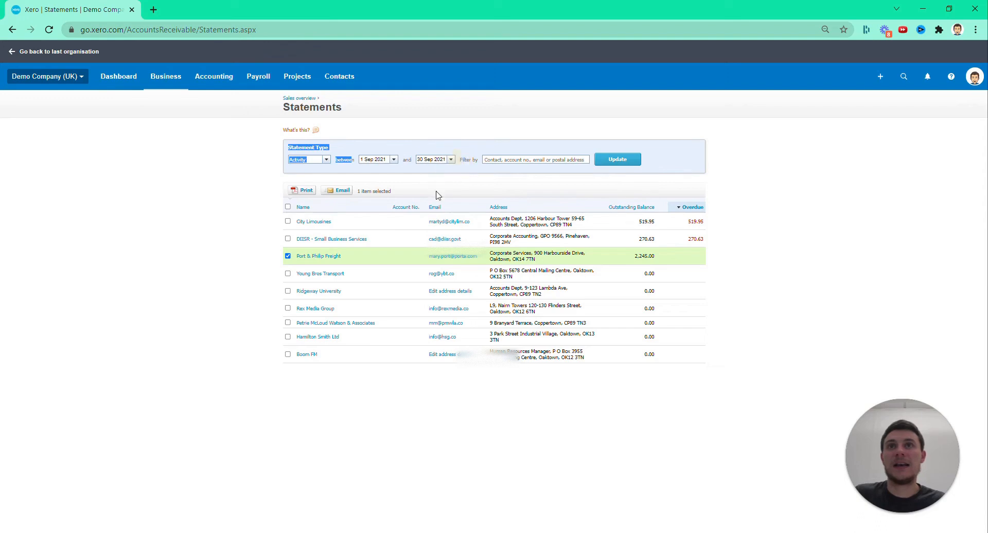
Reopen the Port & Philip Freight statement email, enable sending a copy to the sender, discard the email, and deselect the customer
left_click(334, 191)
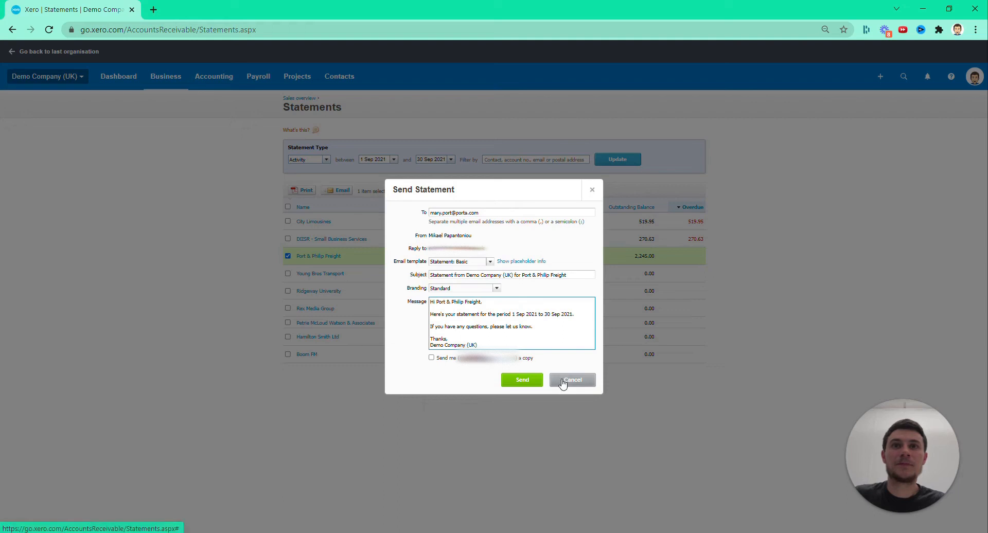
left_click(432, 359)
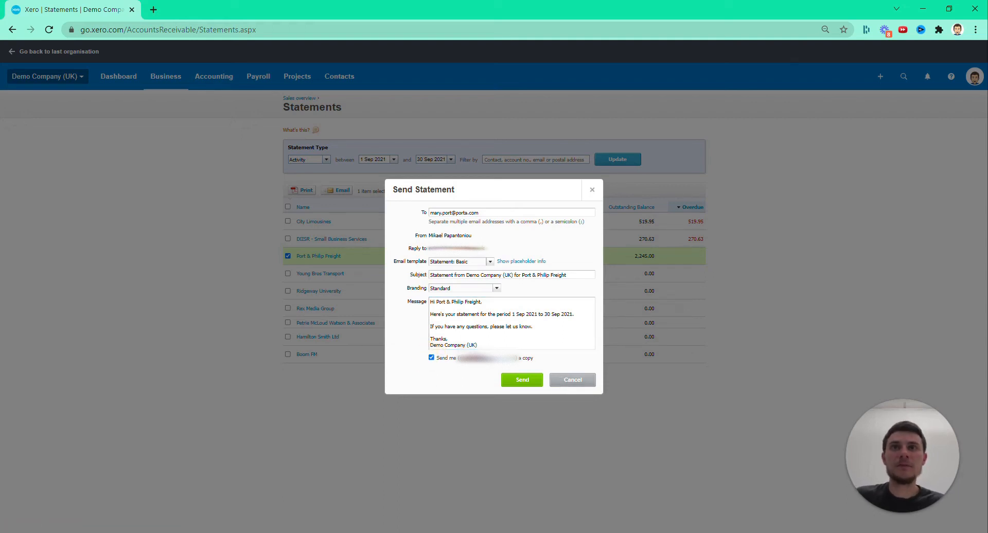
left_click(591, 190)
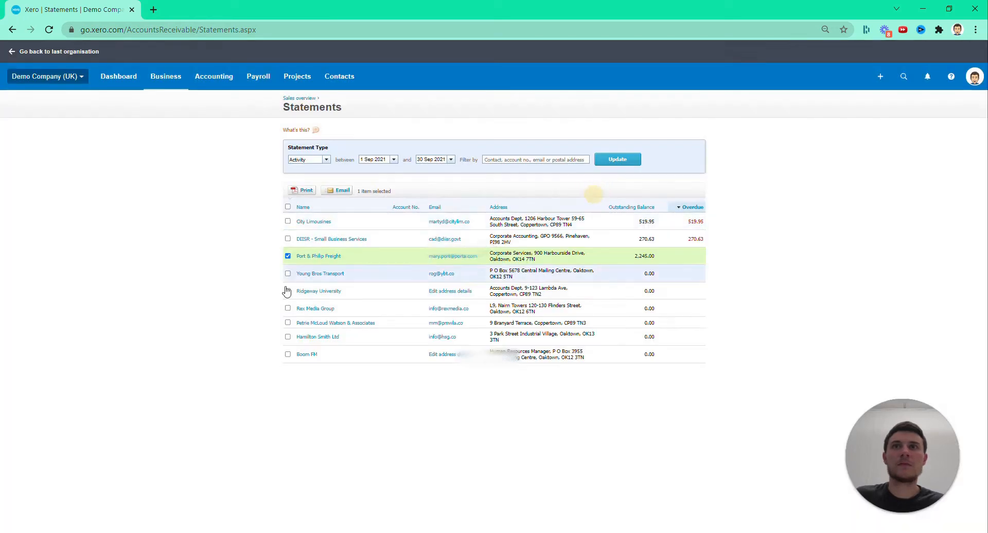
left_click(288, 255)
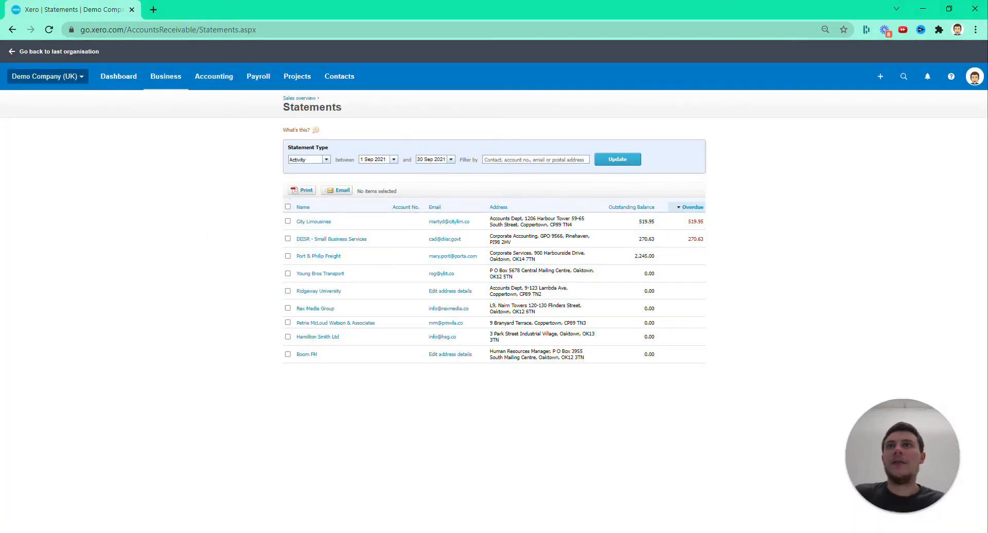
Open the bills to pay and view the draft bills, those awaiting approval, and those awaiting payment
left_click(165, 76)
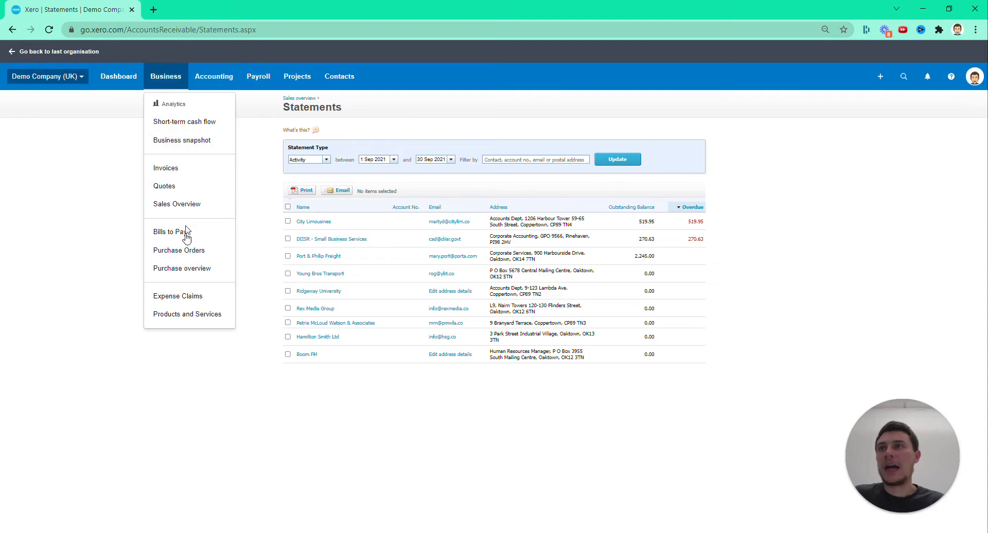
left_click(185, 232)
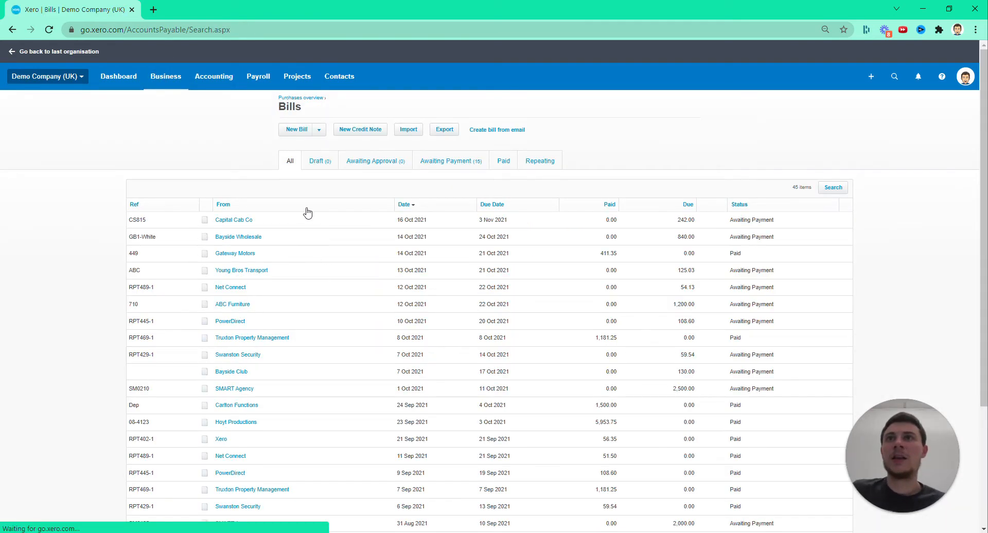
left_click(319, 160)
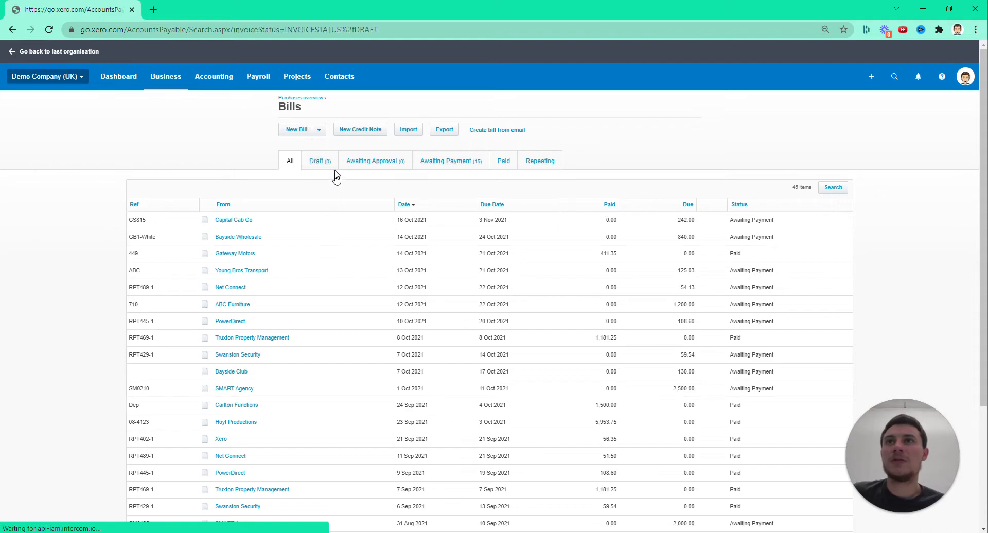
left_click(370, 161)
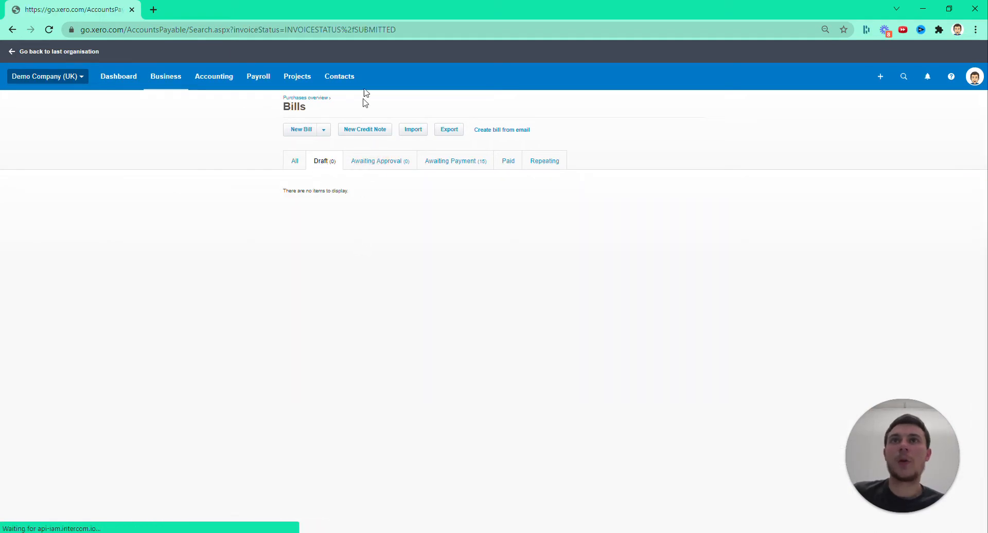
left_click(443, 164)
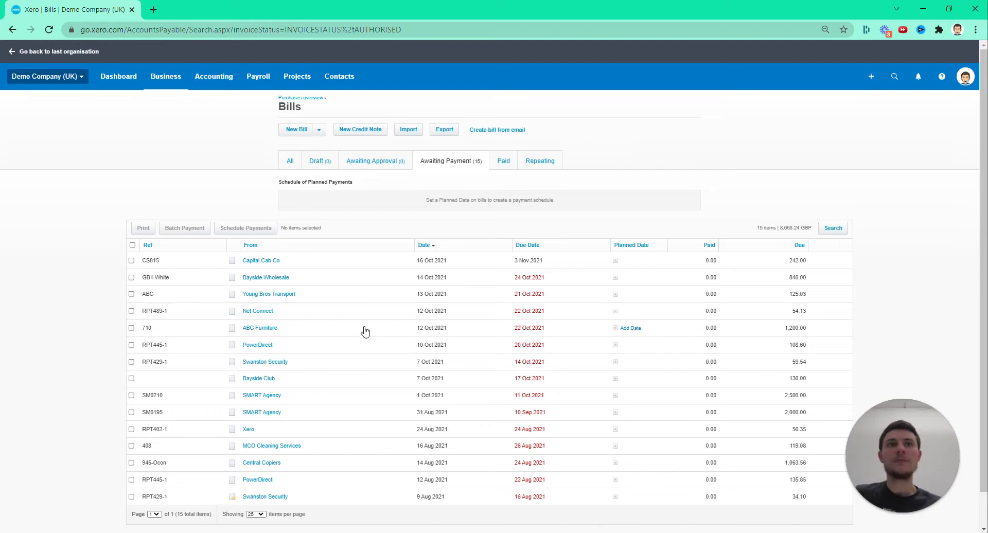
Schedule the Capital Cab Co and Bayside Wholesale bills for payment on 8 Oct 2021
left_click(131, 261)
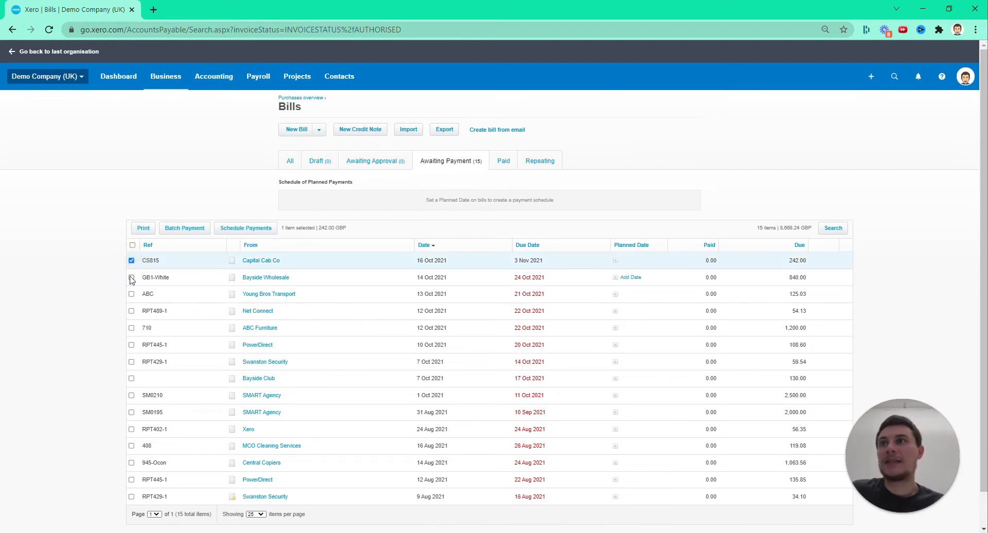
left_click(132, 278)
left_click(242, 229)
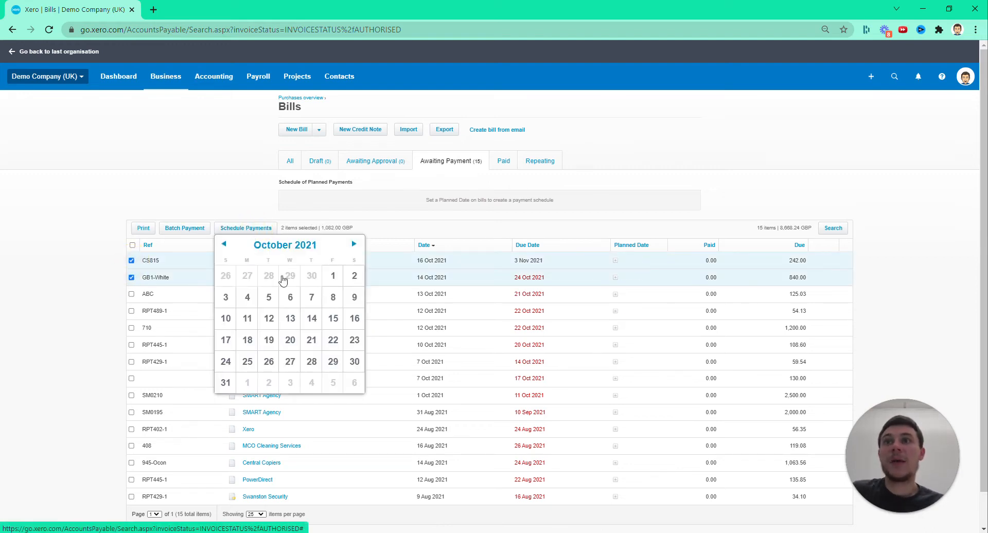
left_click(333, 298)
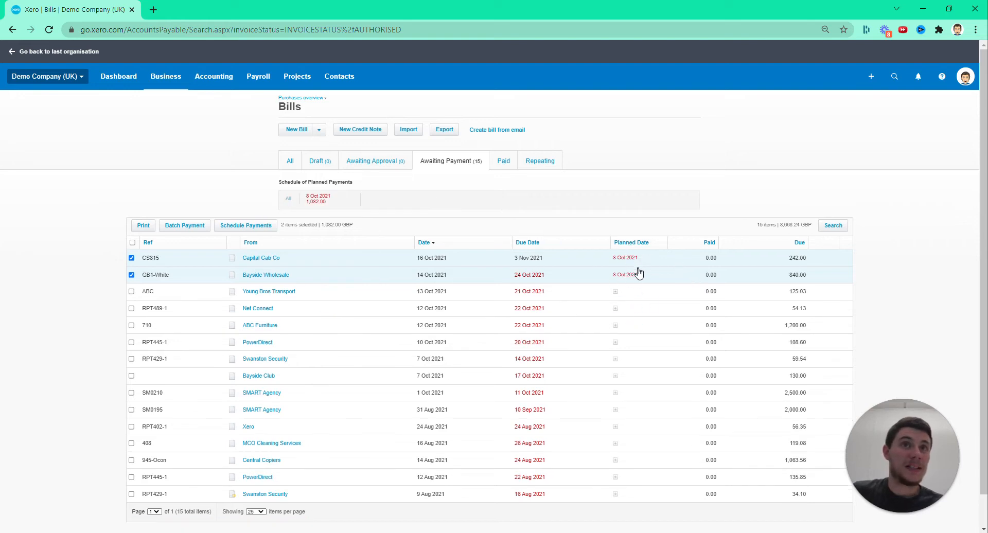
left_click(54, 266)
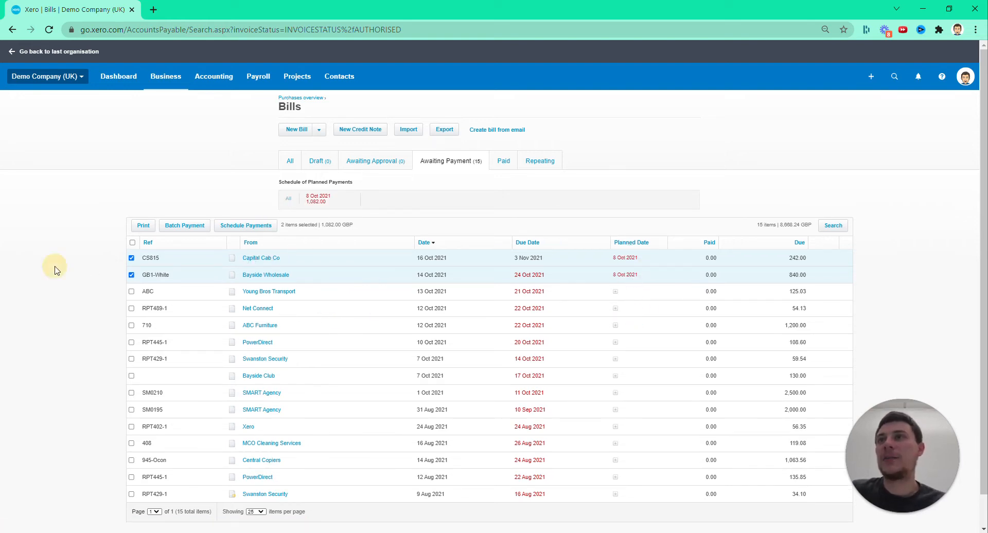
Add the Young Bros Transport and Net Connect bills to the selection, open a batch payment for all four, and cancel it
left_click(131, 291)
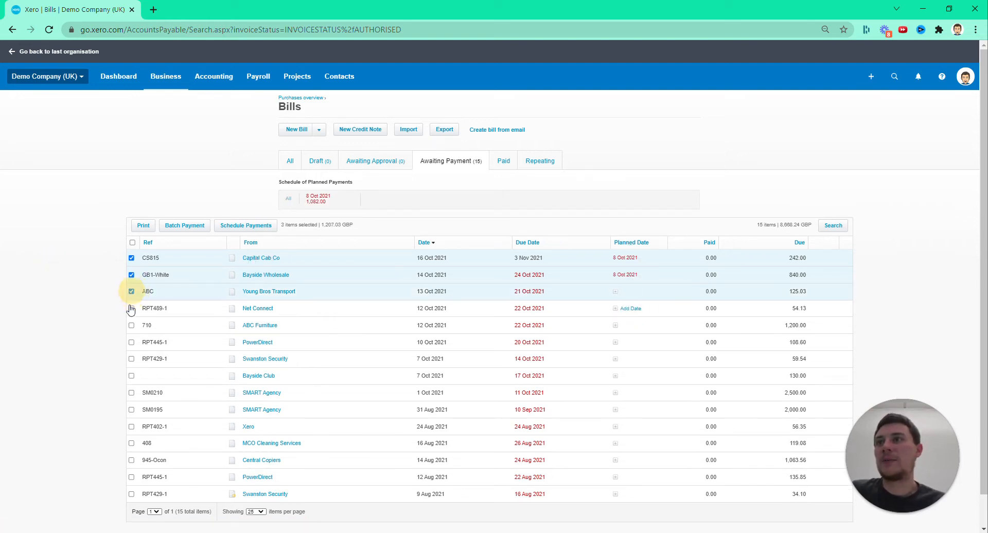
left_click(132, 308)
left_click(178, 228)
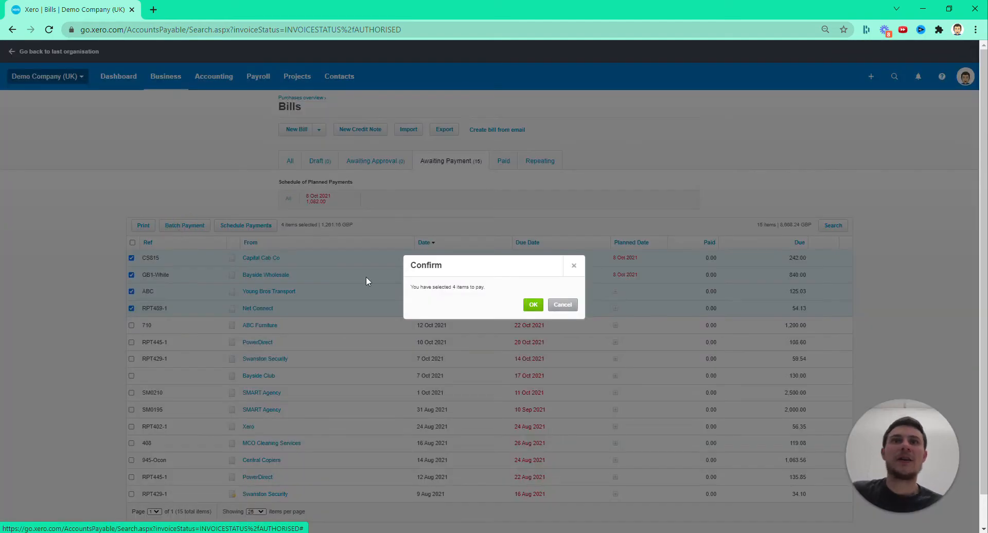
left_click(533, 305)
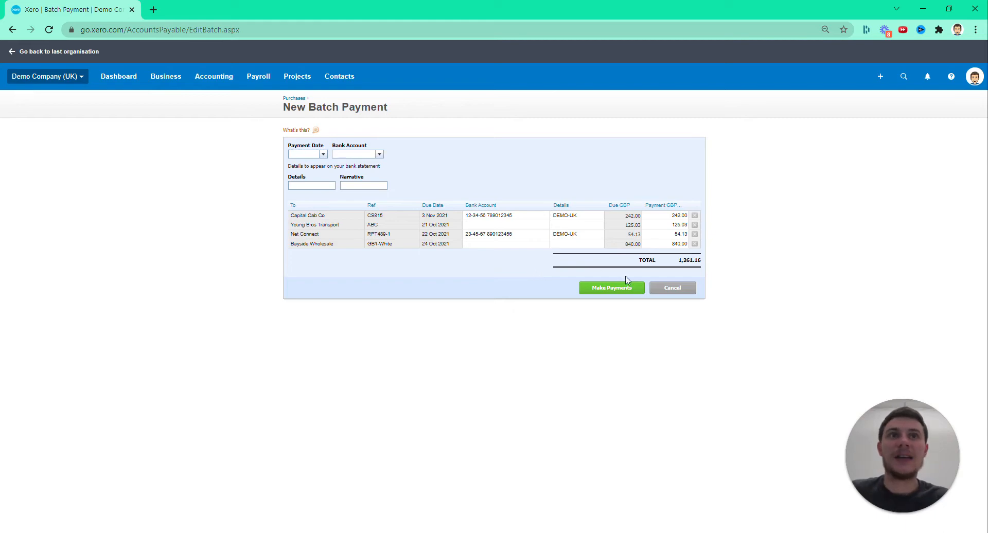
left_click(673, 291)
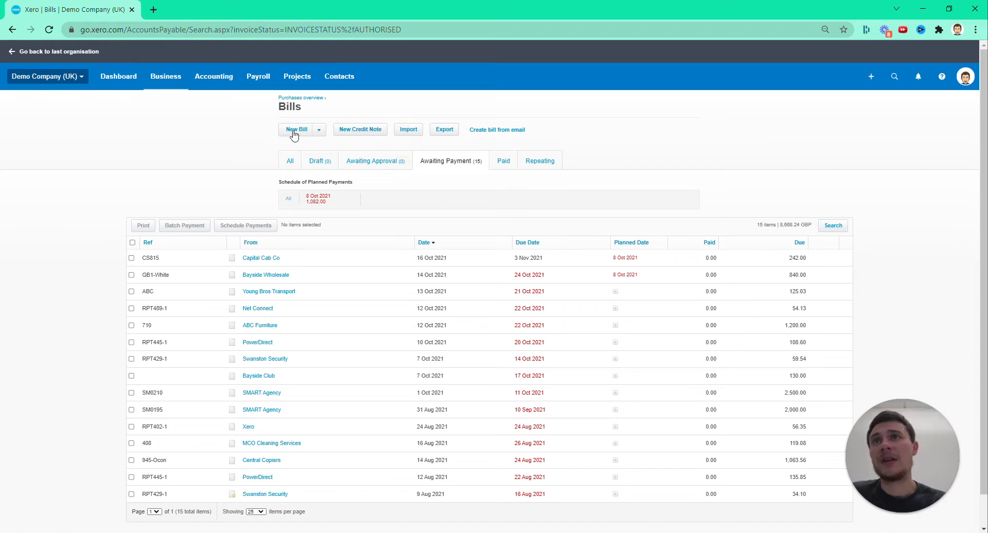
Open the expense claims, start a new expense claim, review its form fields, and close it without saving
left_click(162, 88)
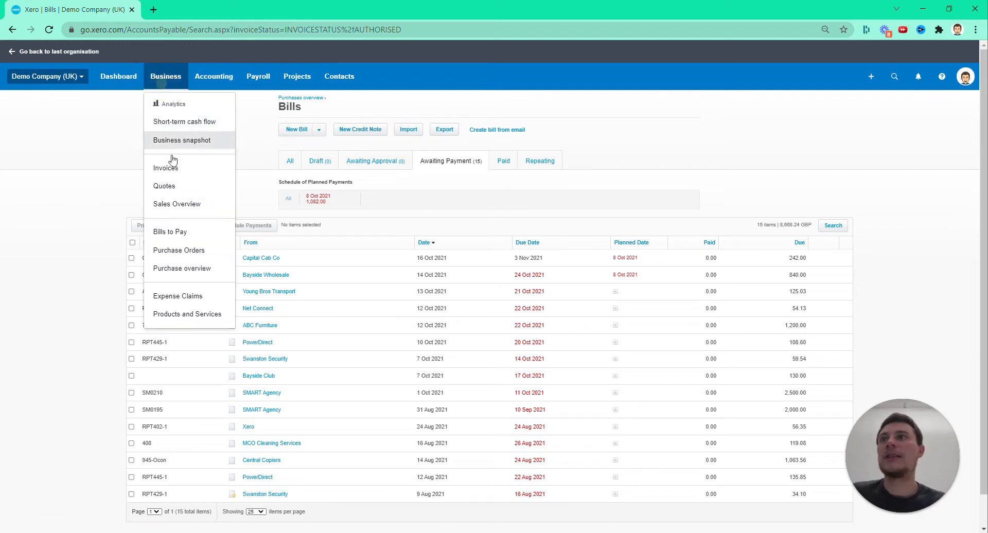
left_click(187, 293)
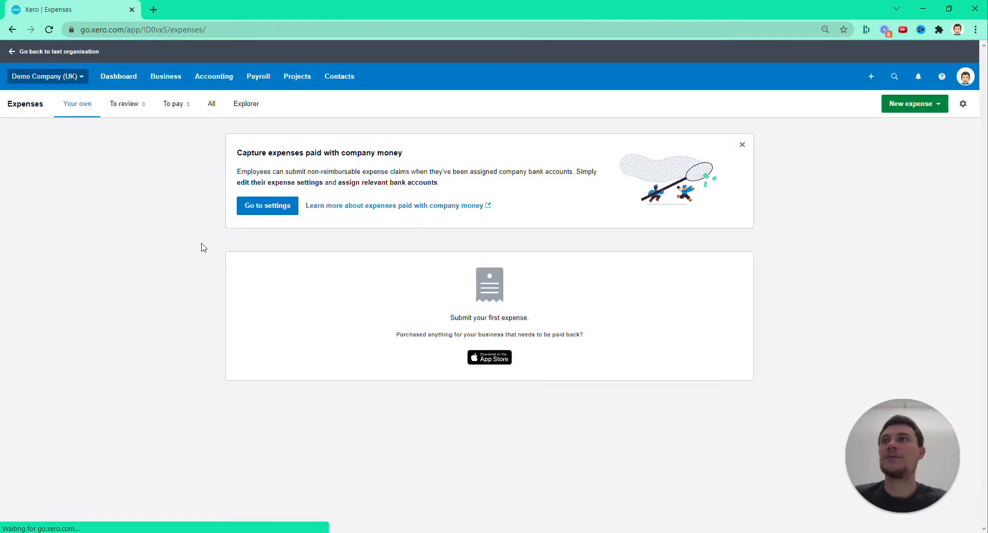
left_click(896, 113)
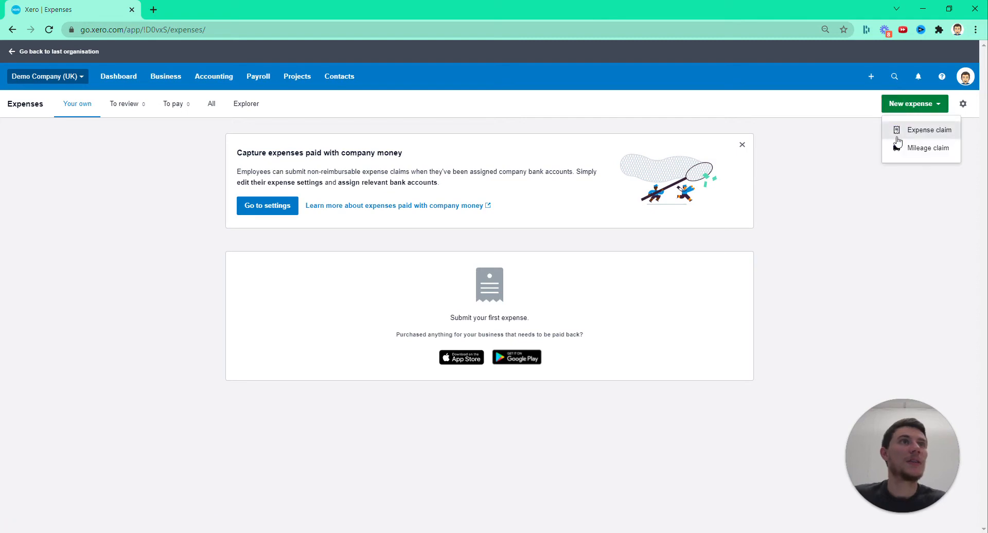
left_click(908, 128)
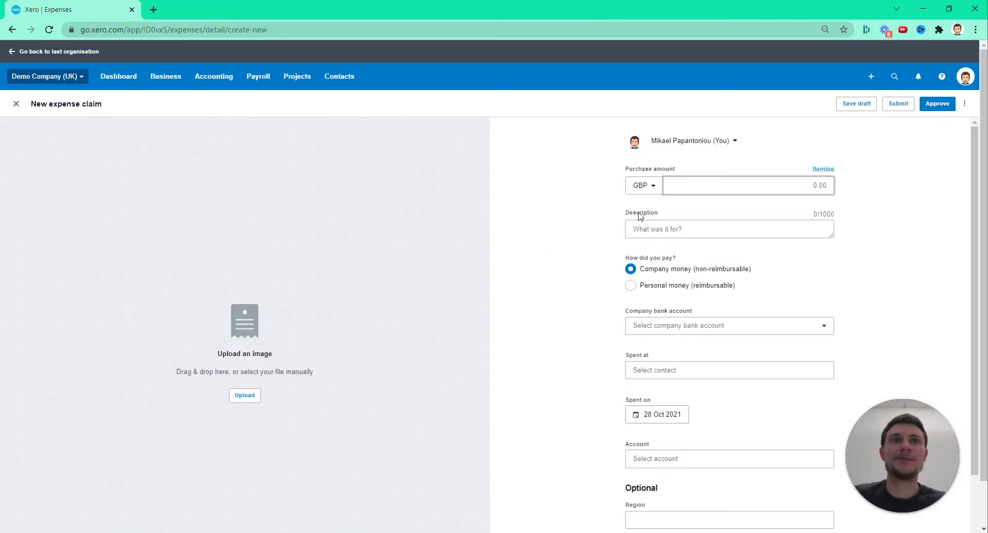
scroll(733, 466, "down", 2)
scroll(517, 454, "up", 2)
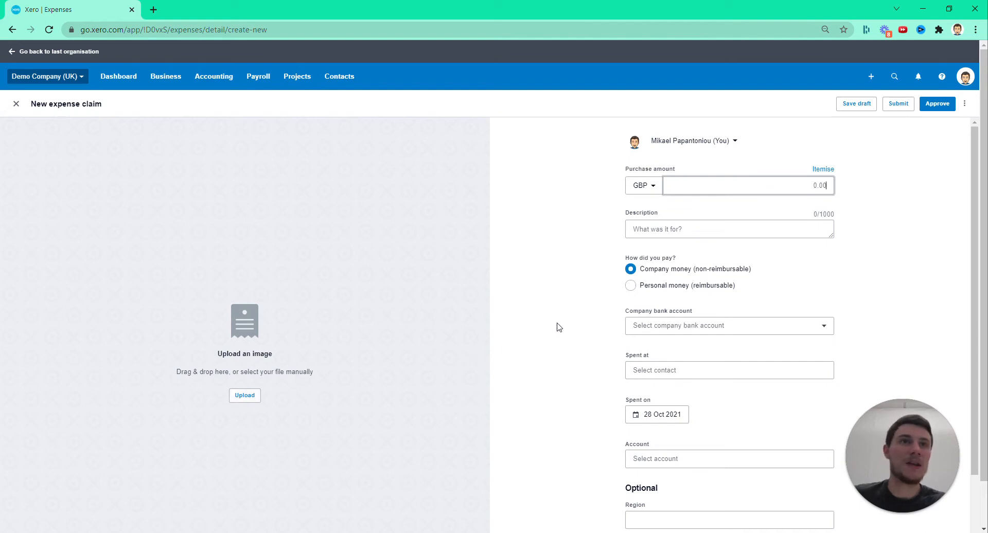
scroll(560, 328, "down", 2)
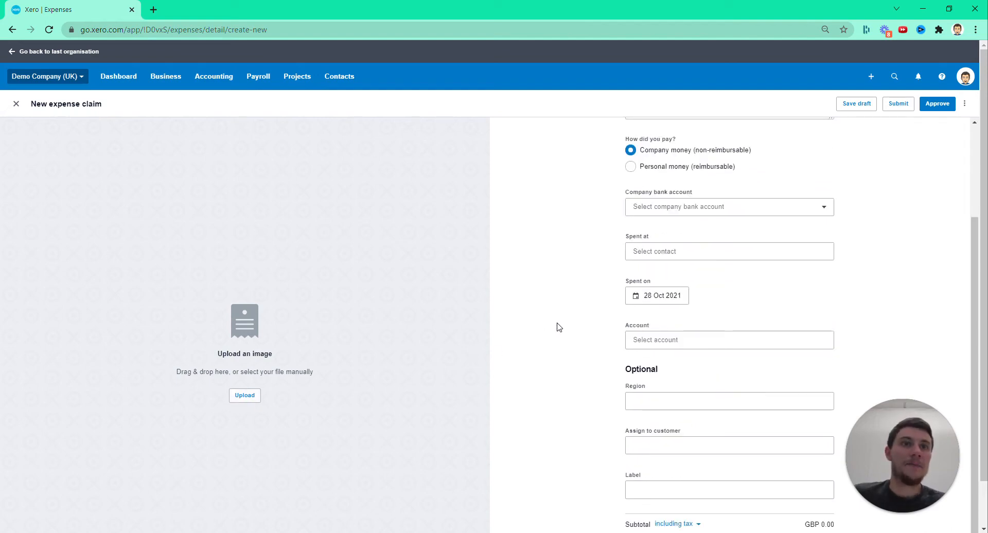
scroll(559, 327, "up", 2)
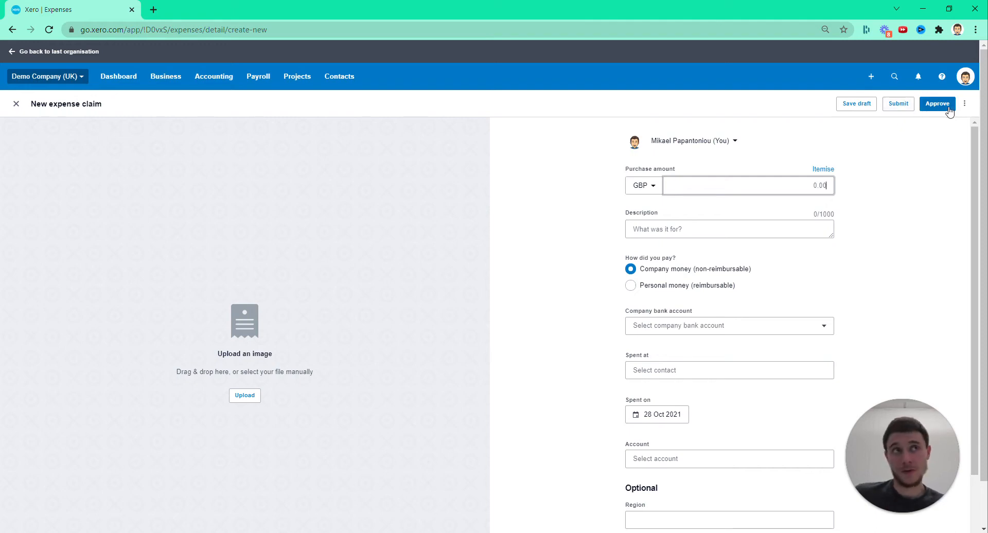
left_click(16, 104)
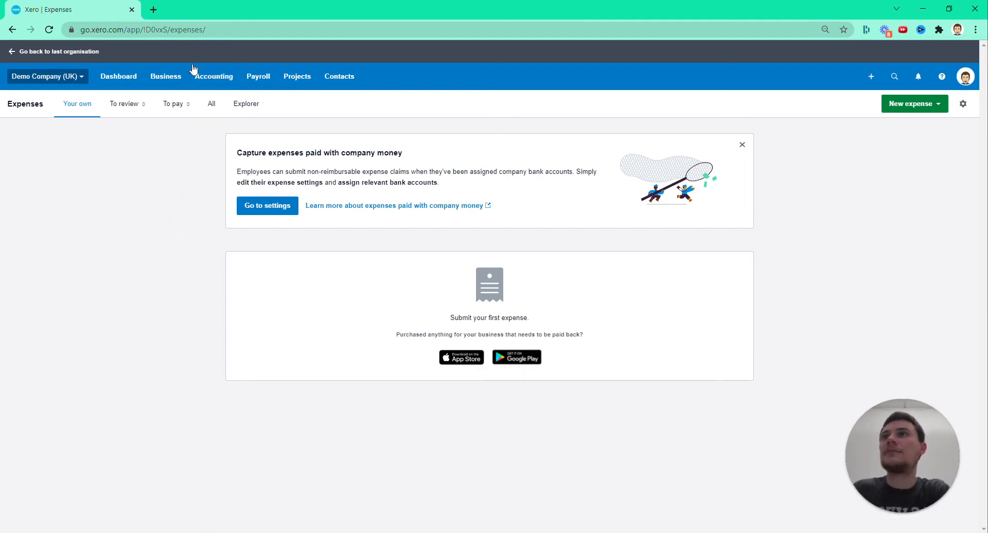
left_click(169, 75)
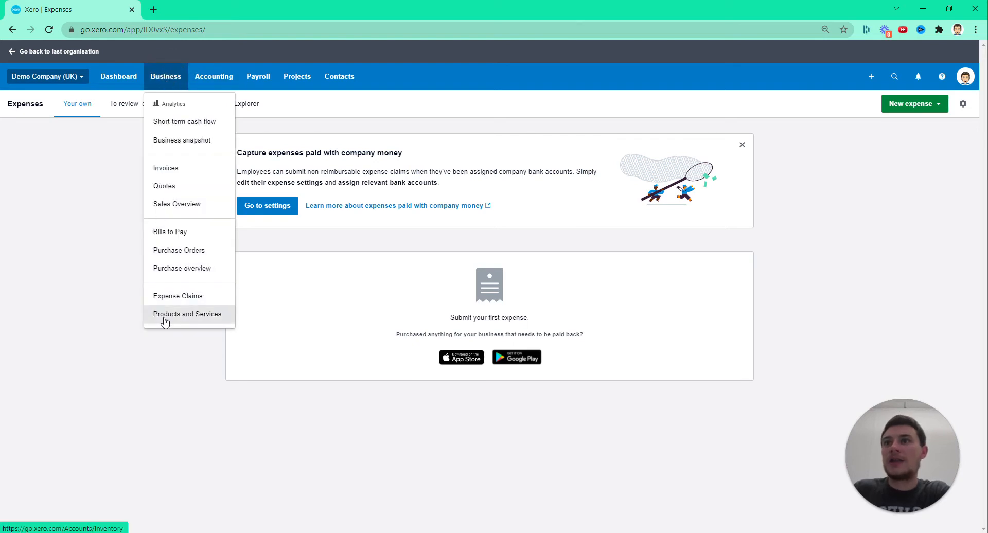
left_click(99, 217)
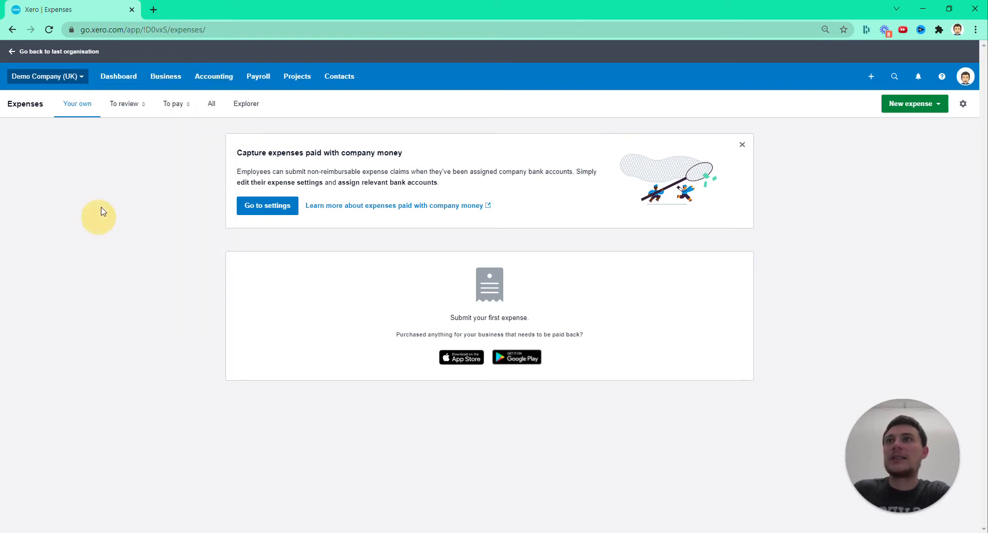
Open the reports list and mark Budget Manager as a favourite, checking the favourite accounting reports
left_click(226, 75)
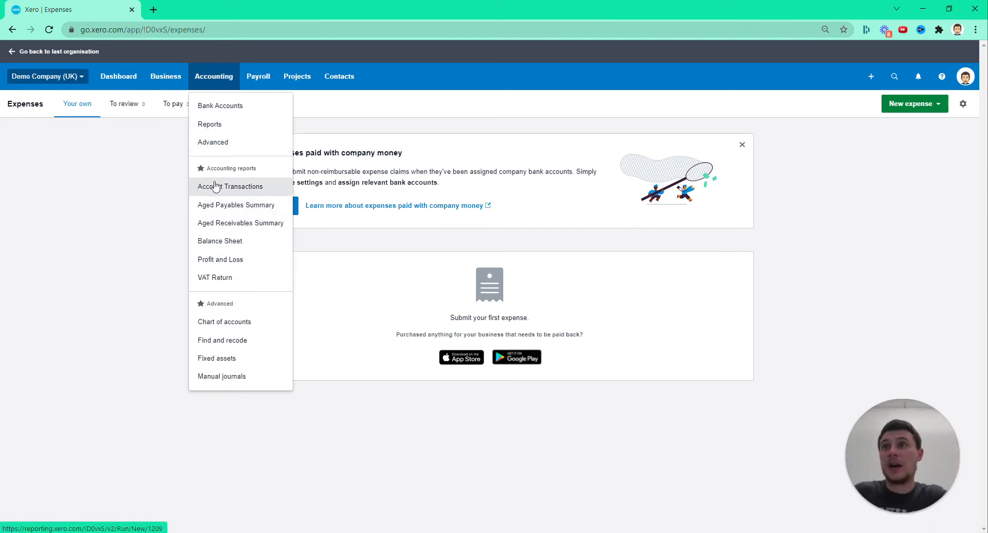
left_click(211, 126)
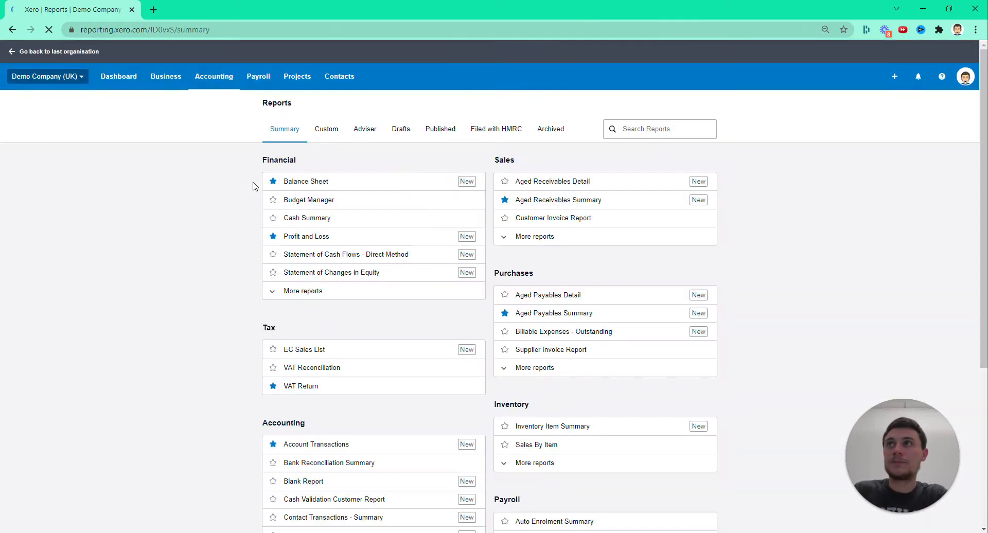
left_click(273, 200)
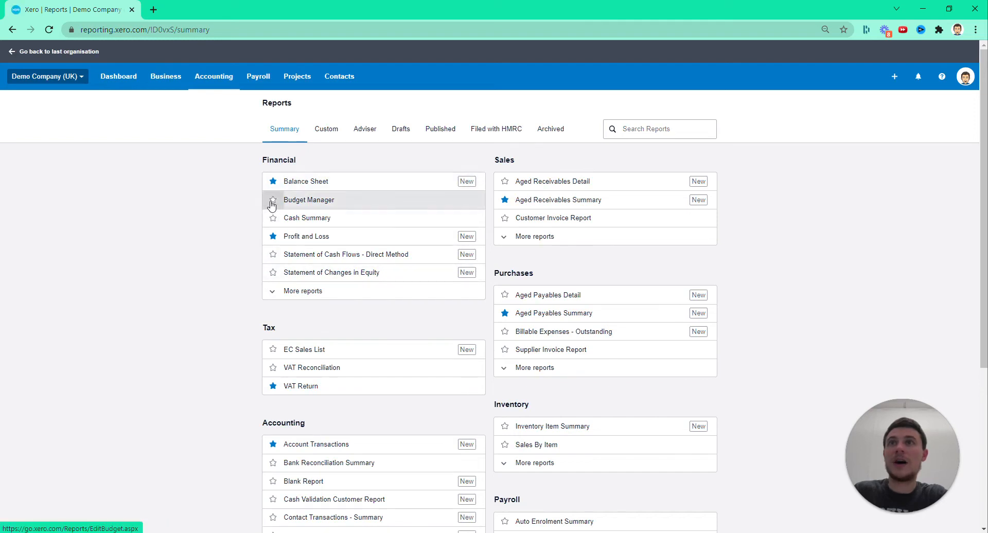
left_click(217, 76)
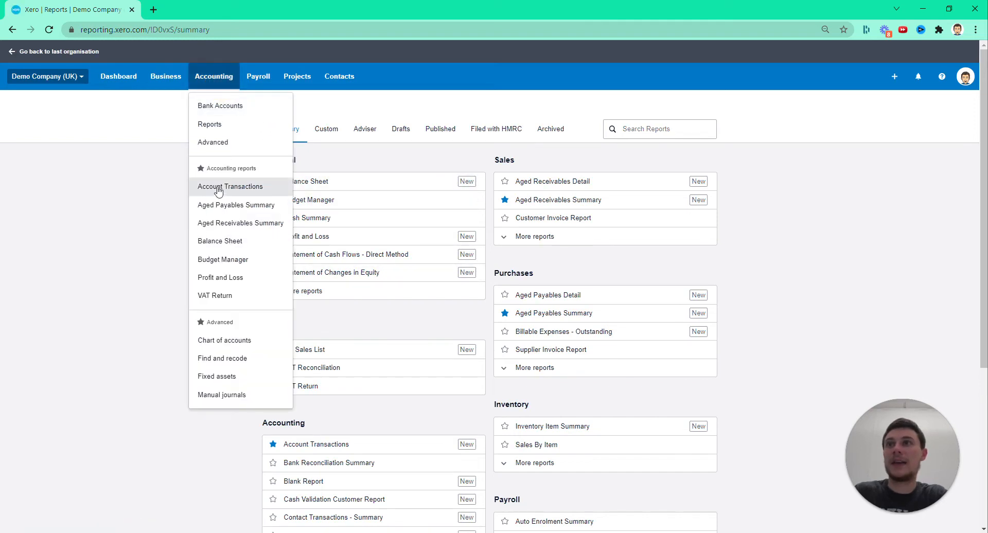
left_click(79, 225)
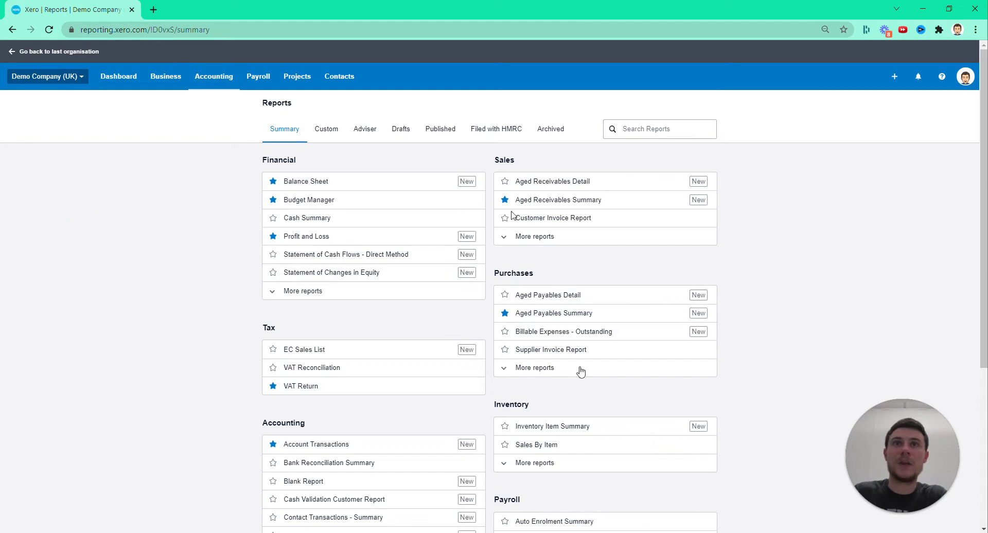
Check the custom reports list, open the Balance Sheet report from the summary, and view its accounting basis and display options
left_click(323, 132)
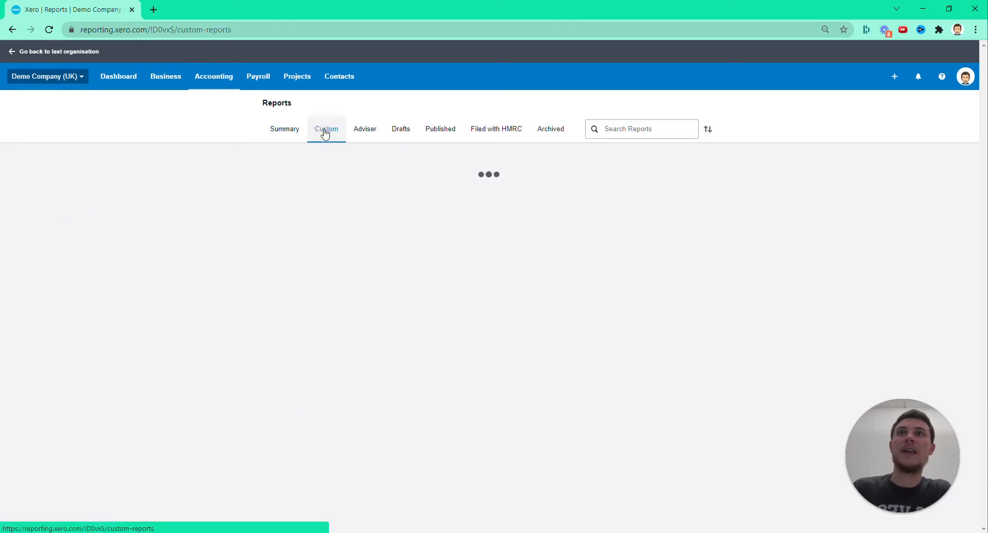
left_click(285, 129)
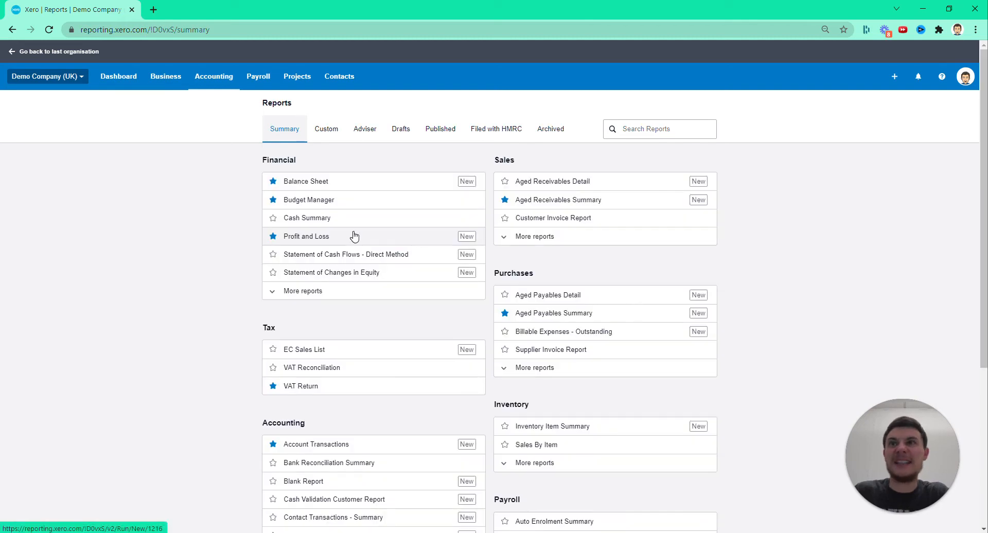
left_click(350, 182)
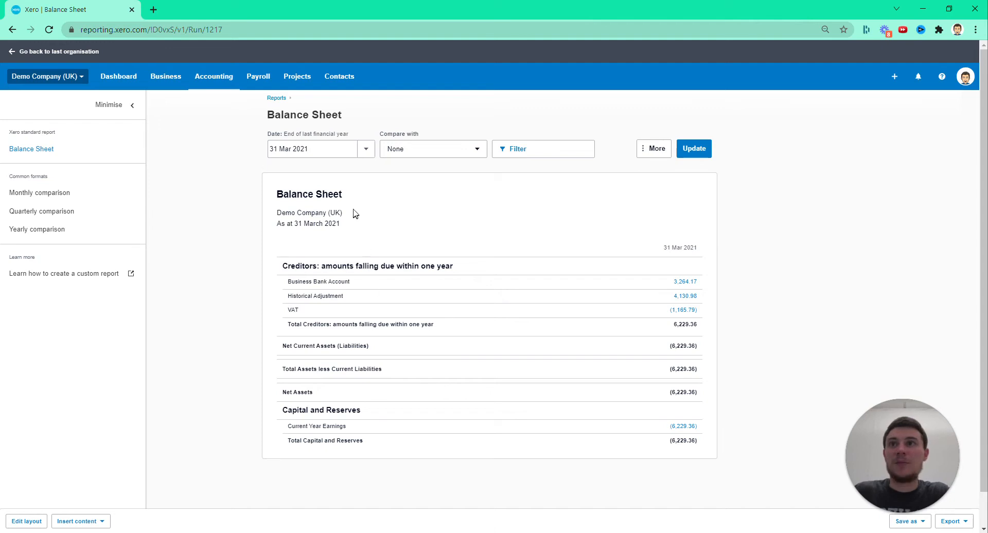
left_click_drag(116, 193, 726, 321)
left_click_drag(33, 199, 514, 324)
left_click(653, 149)
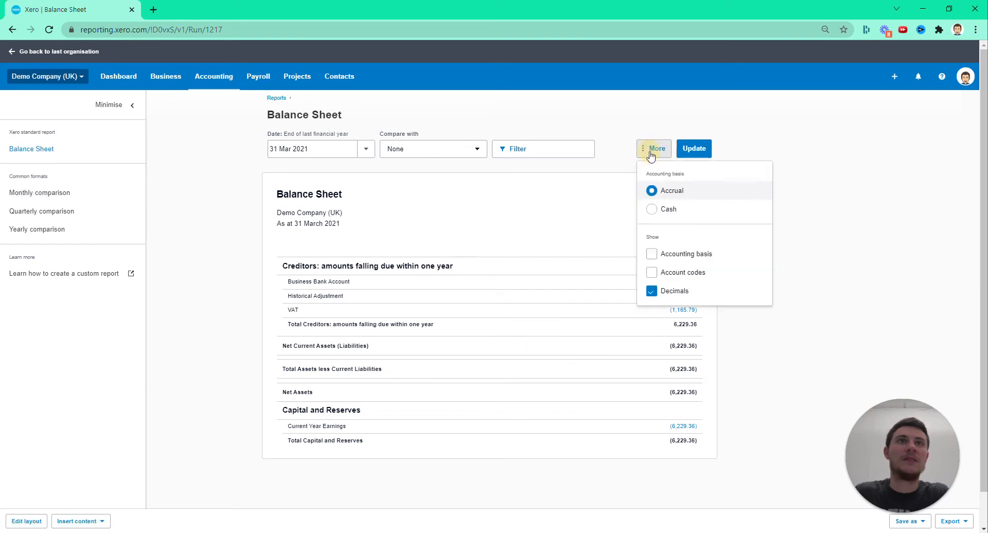
left_click(749, 151)
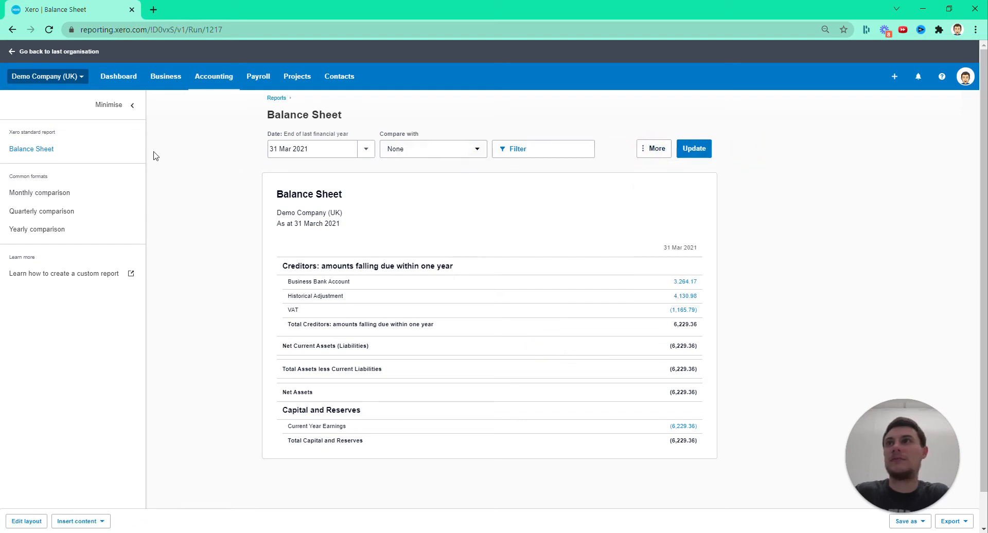
Collapse the report formats sidebar and save the balance sheet as a custom report named Balance Sheet V2, without making it the default
left_click(137, 112)
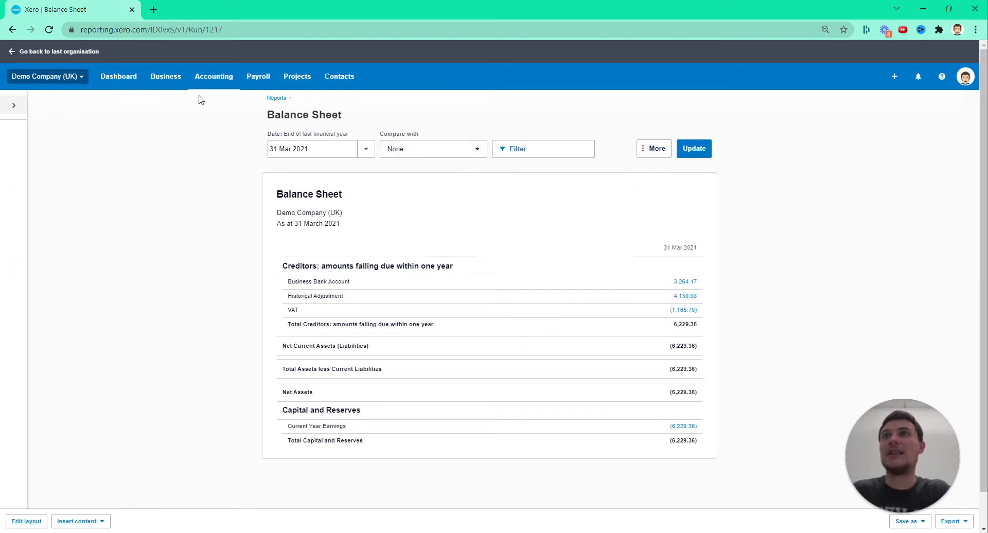
left_click(212, 83)
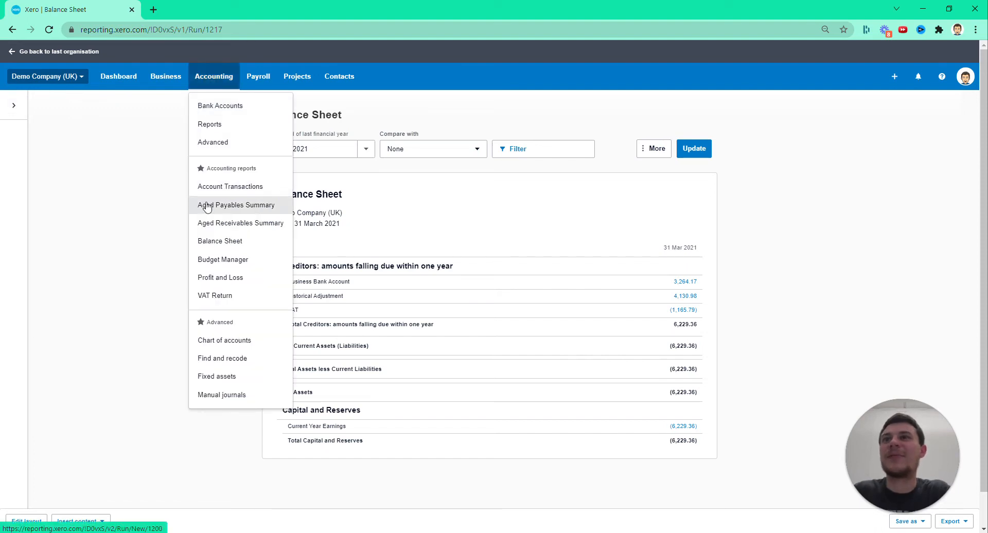
left_click(158, 221)
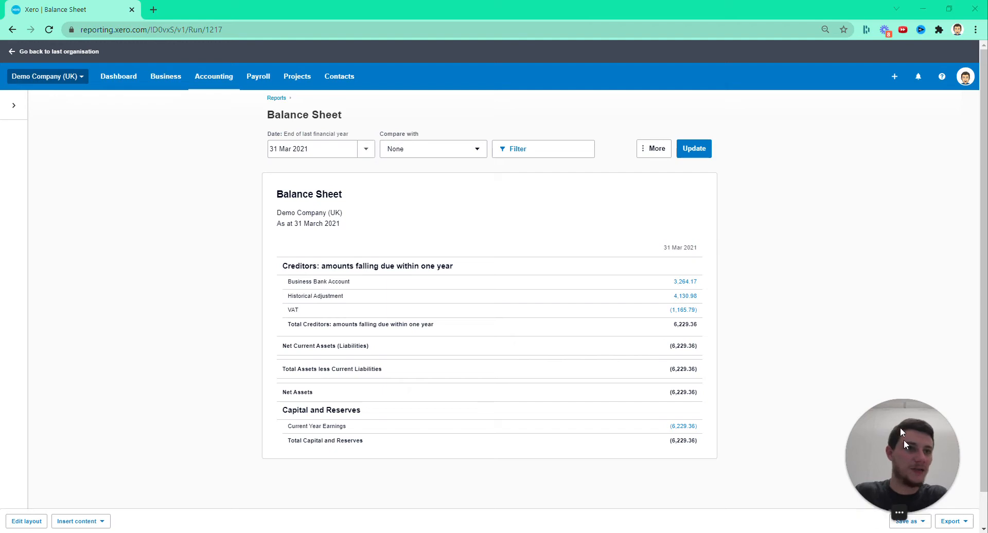
left_click(914, 522)
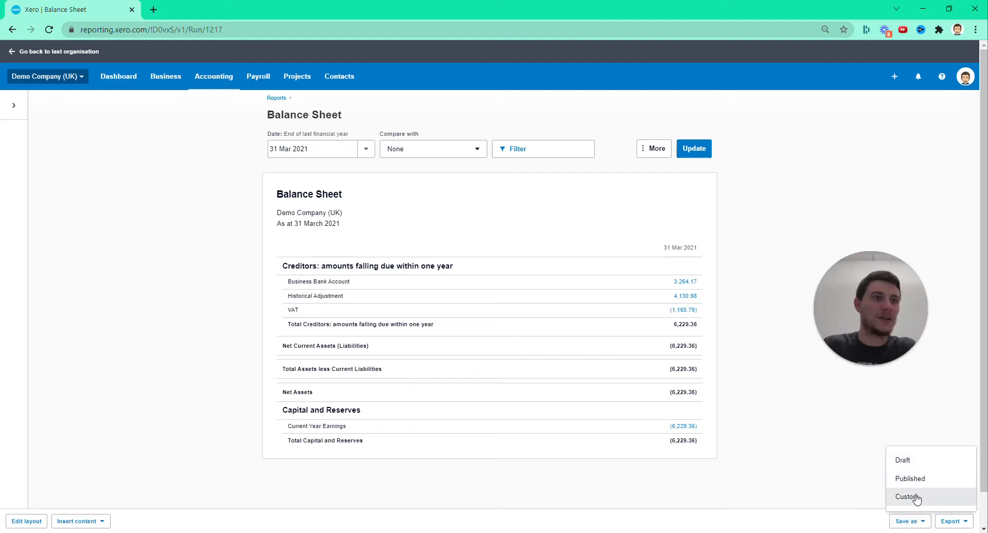
left_click(907, 497)
left_click(479, 272)
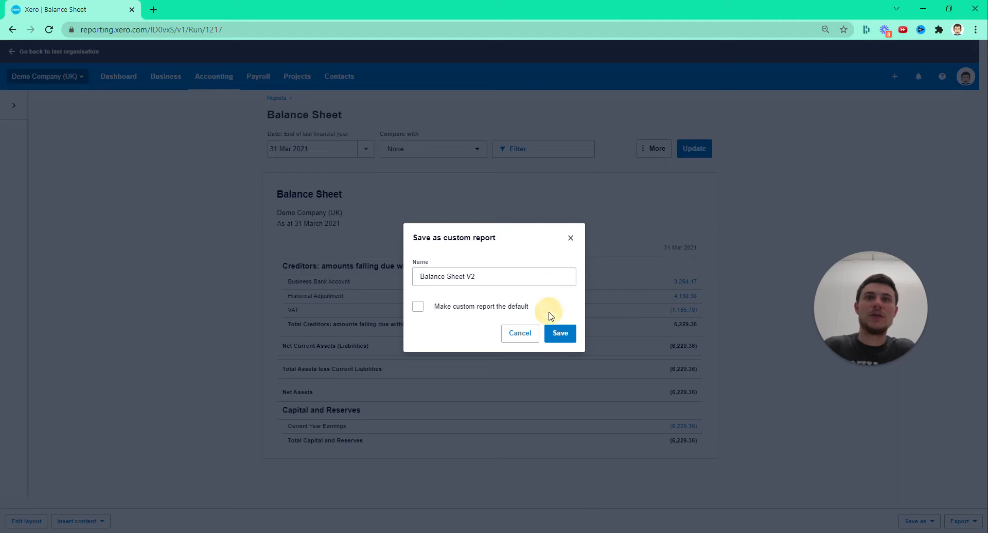
left_click(560, 333)
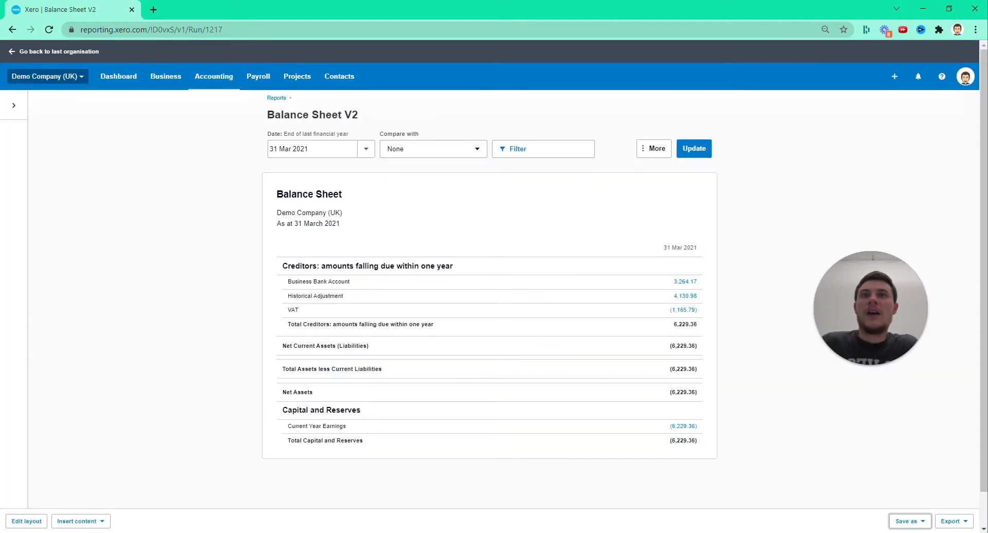
Open the reports list, check the custom reports for Balance Sheet V2, and return to the report summary
left_click(214, 76)
left_click(213, 131)
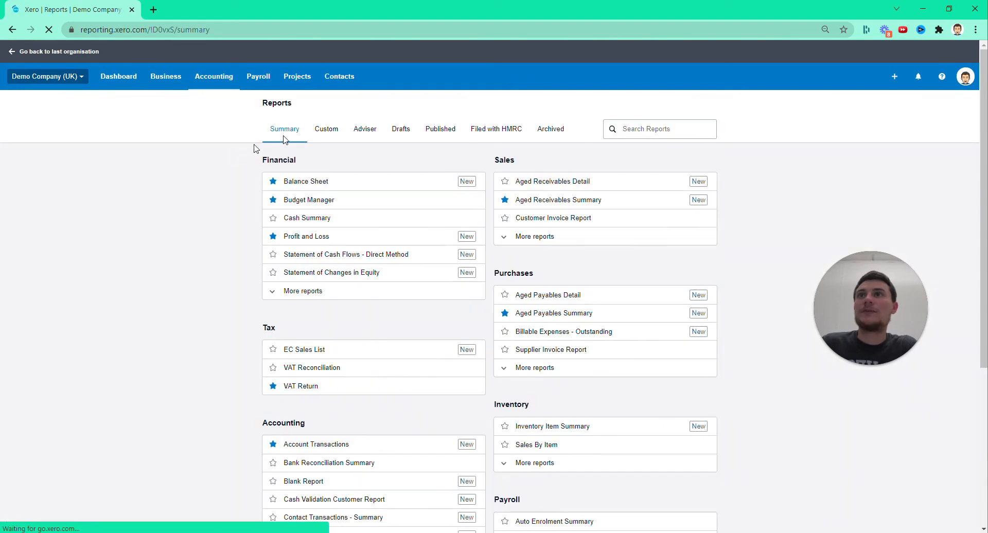
left_click(322, 135)
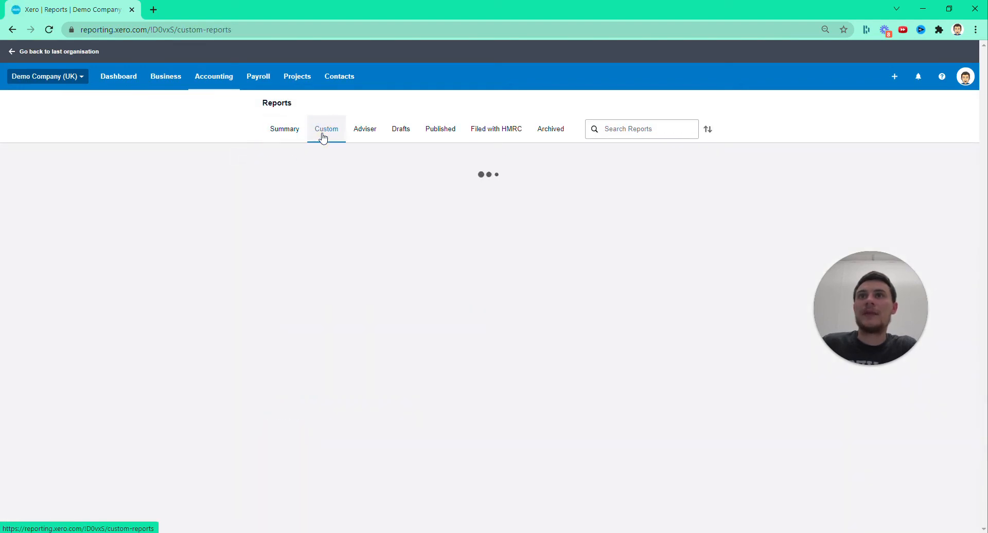
left_click(289, 136)
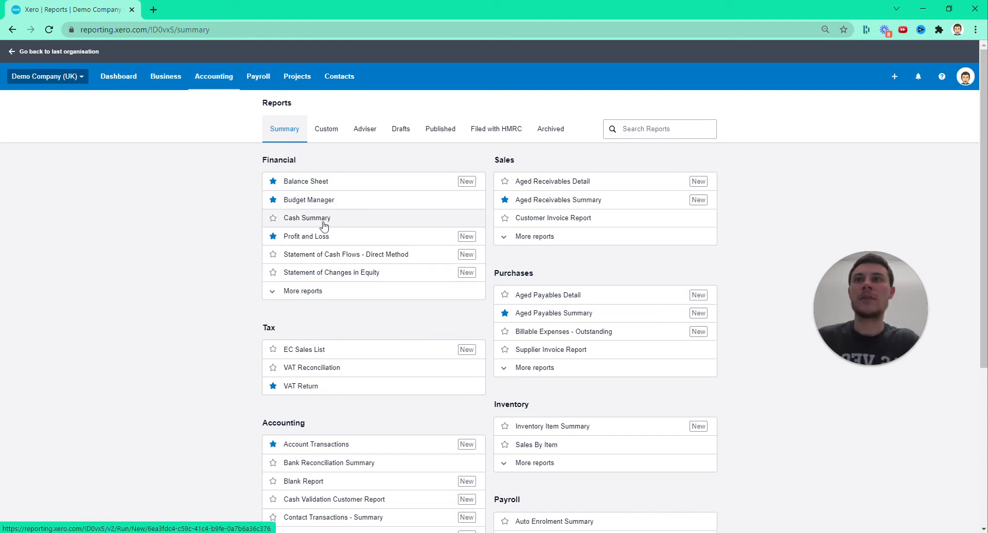
Open the VAT Return from the favourite accounting reports and try to set up MTD for VAT
left_click(173, 203)
left_click(207, 84)
left_click(212, 81)
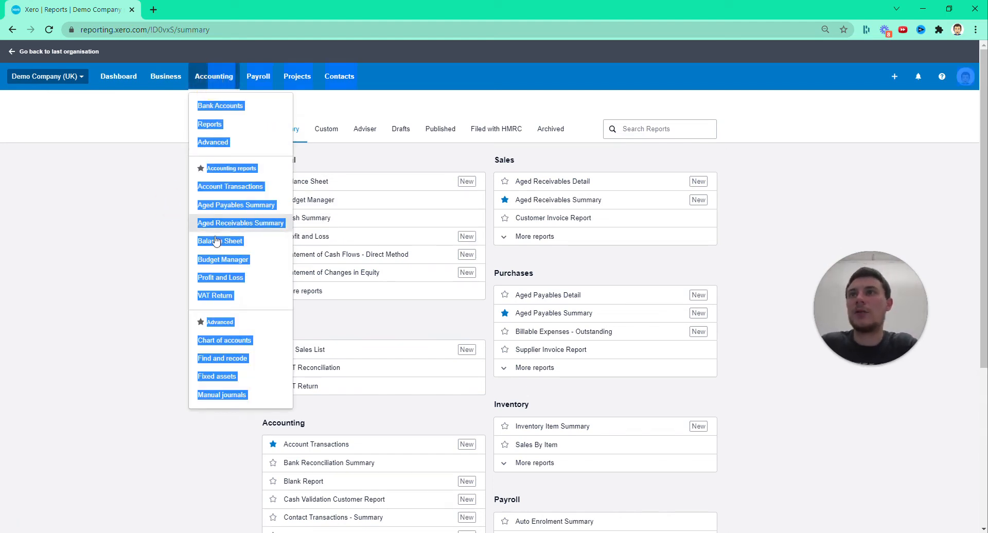
left_click(136, 252)
left_click(230, 58)
left_click(223, 84)
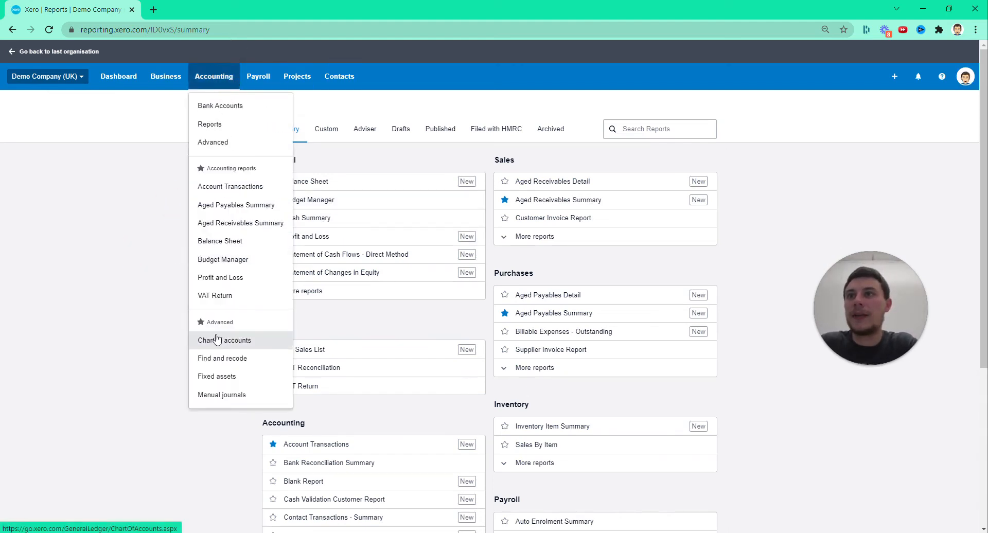
left_click(224, 297)
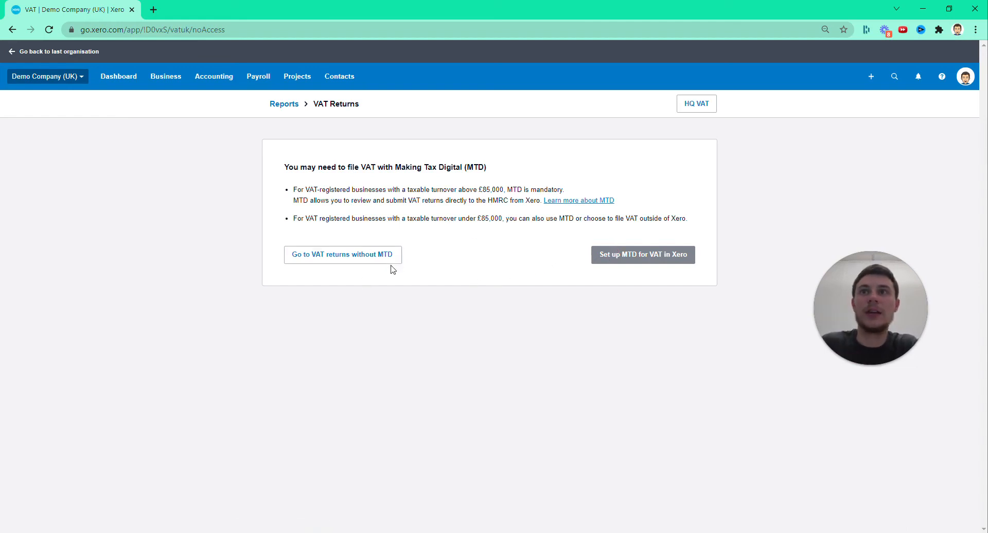
left_click(637, 254)
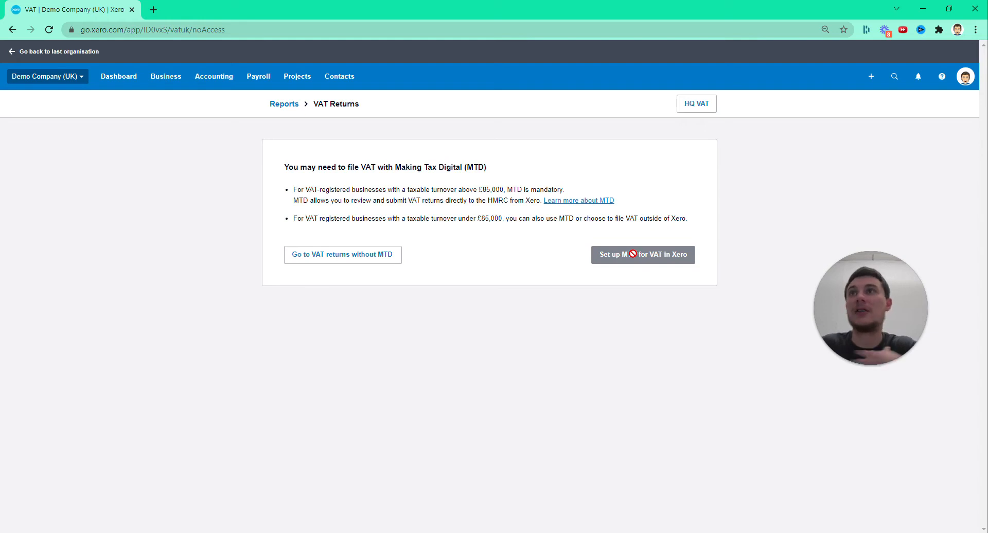
Open the chart of accounts and review the account codes, names, types and tax rates
left_click(202, 79)
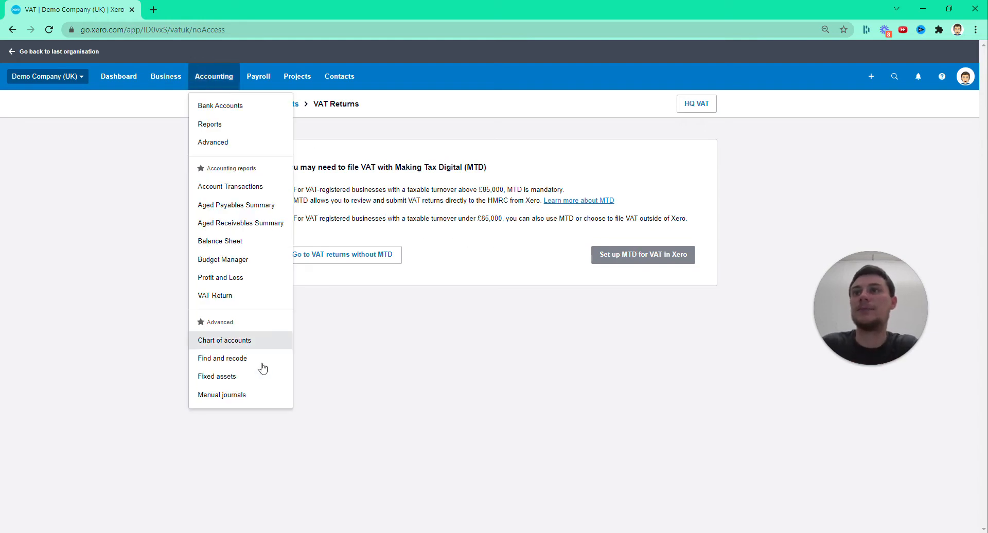
left_click(228, 345)
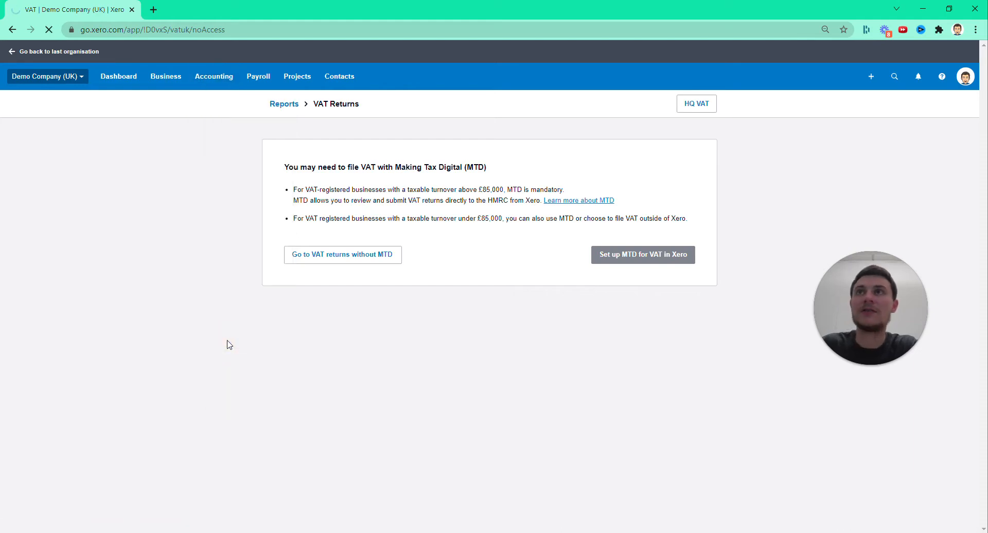
scroll(316, 266, "down", 4)
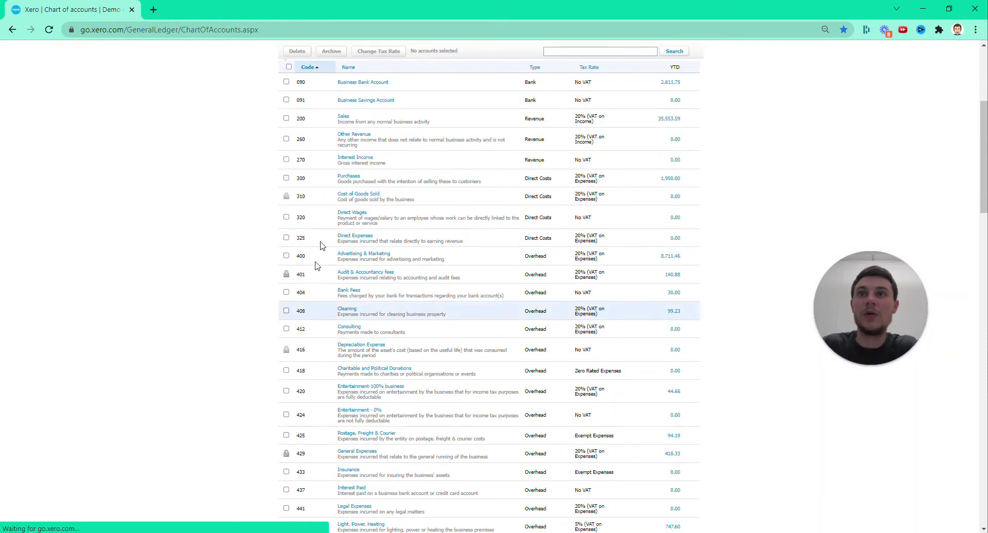
scroll(390, 380, "up", 4)
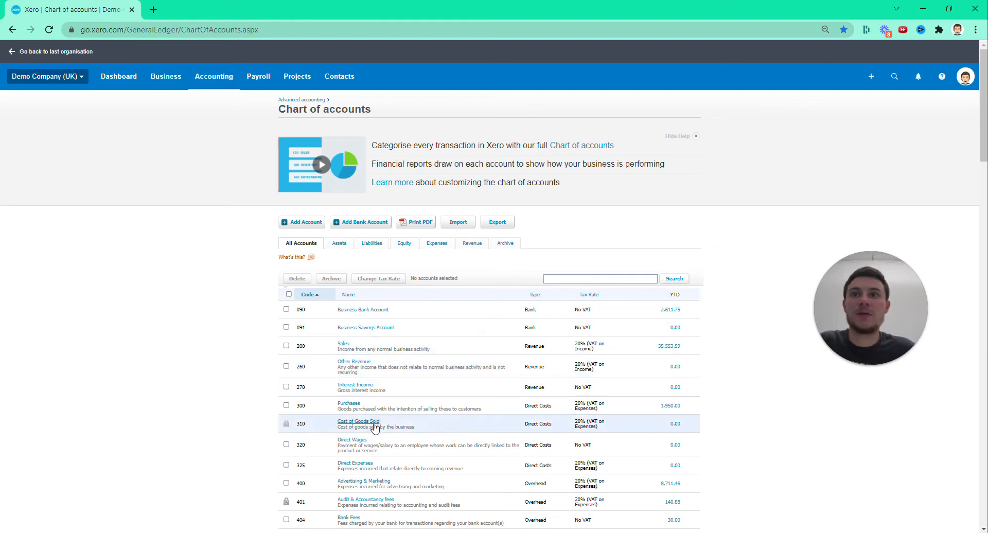
scroll(206, 416, "down", 3)
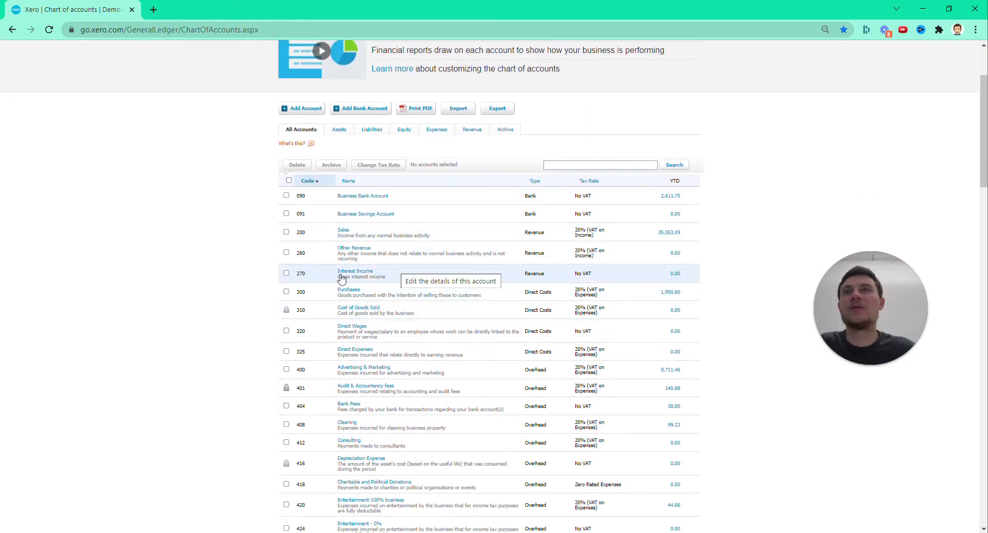
scroll(259, 283, "up", 3)
Open the manual journals and start a new journal with the narration "Accurals"
left_click(204, 79)
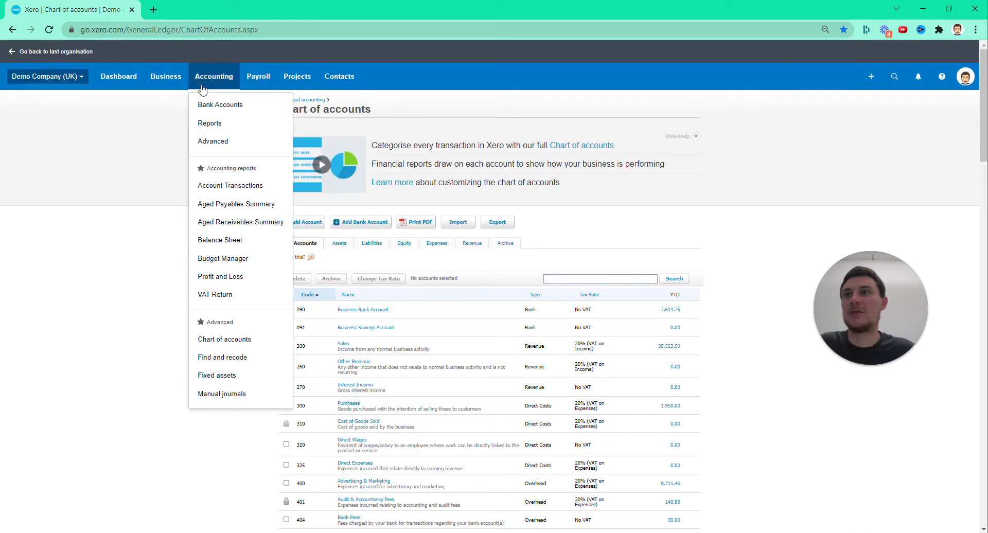
left_click(237, 397)
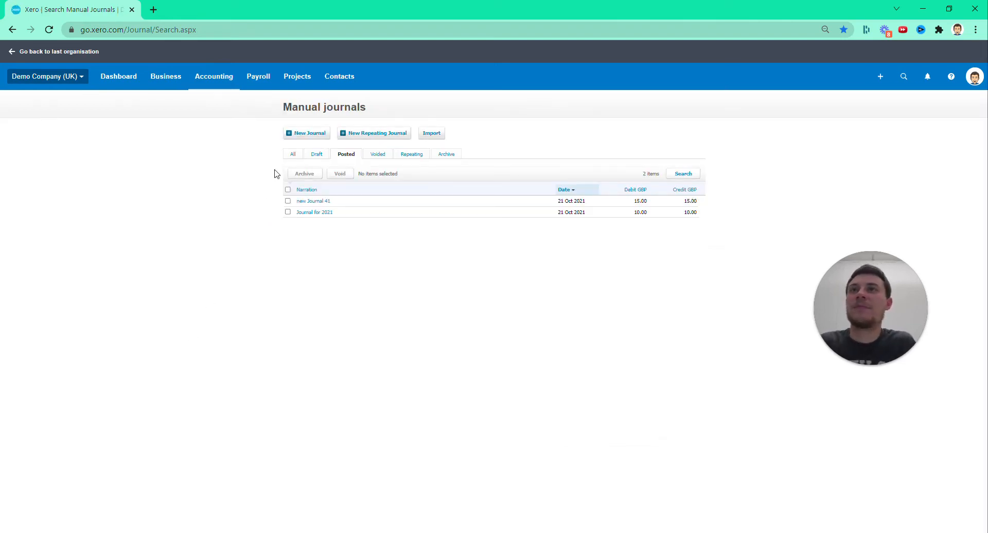
left_click(303, 135)
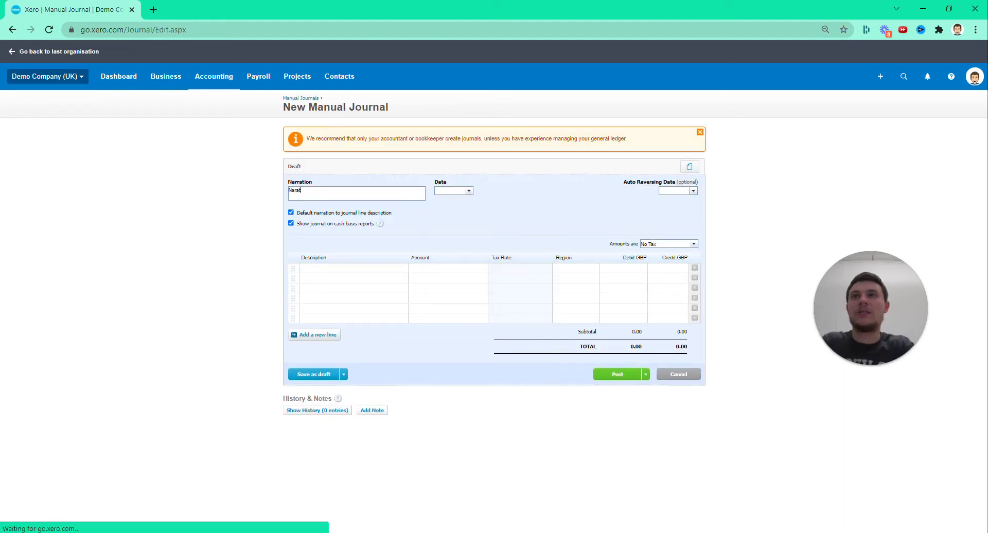
key("BackSpace")
key("BackSpace")
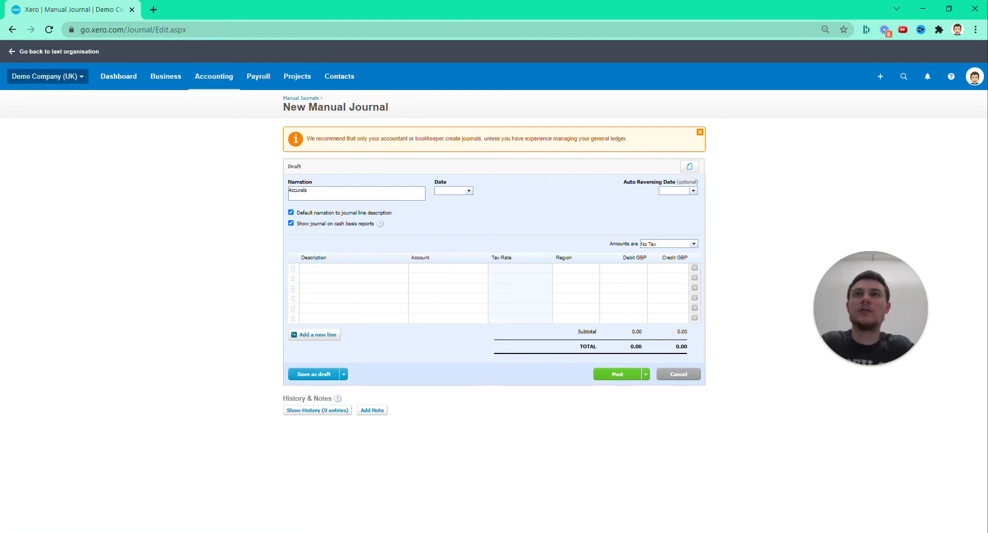
Set the journal date to 31 Oct 2021 and the auto reversing date to 1 Nov 2021
left_click(470, 192)
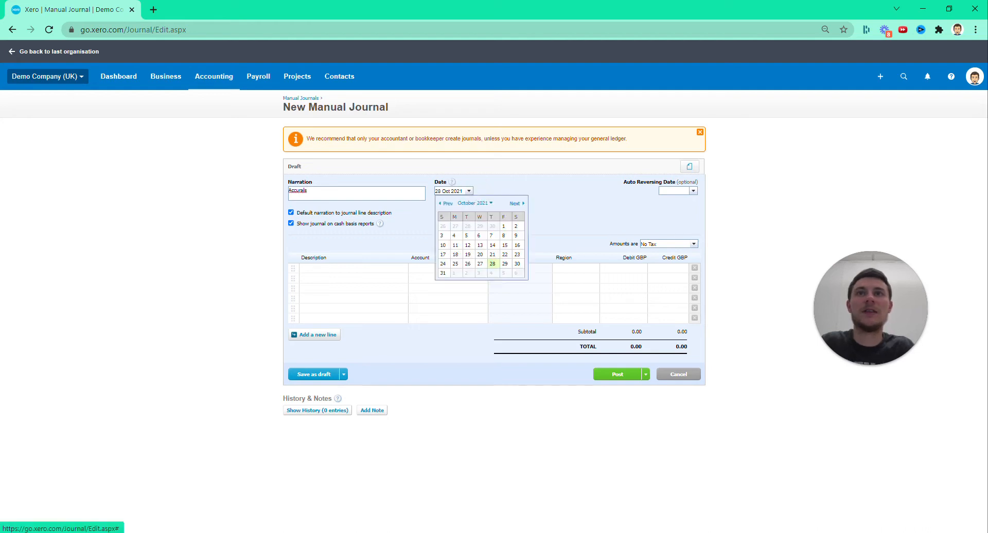
left_click(443, 273)
left_click(694, 191)
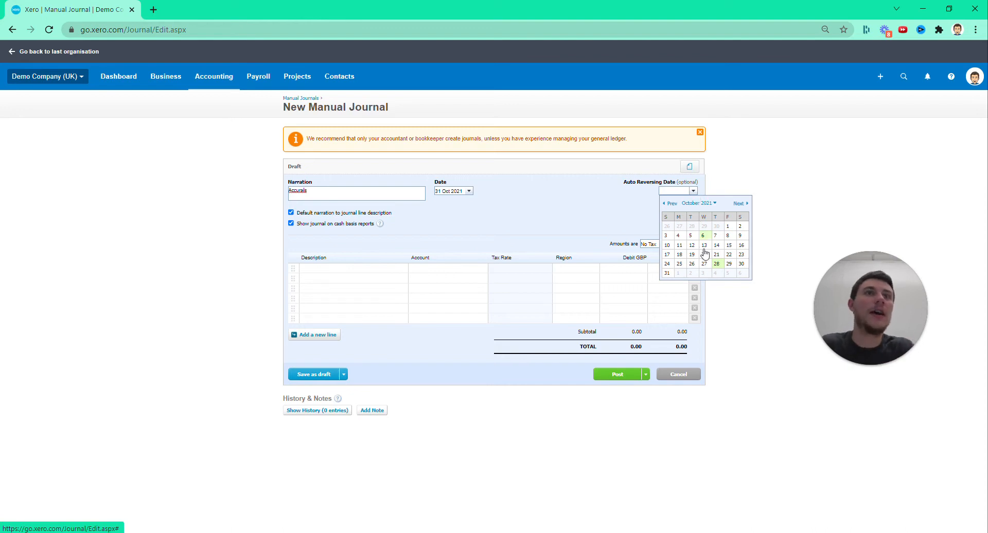
left_click(679, 273)
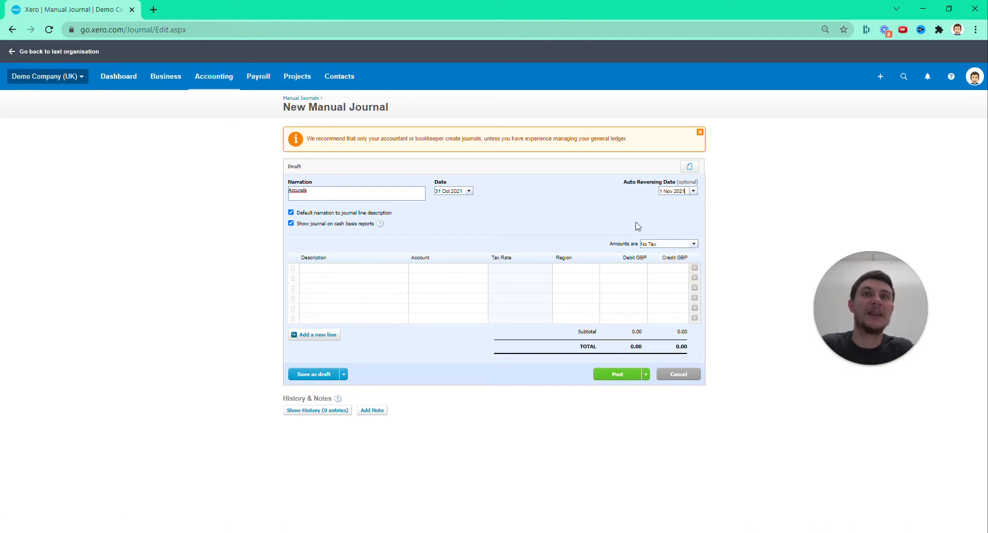
Describe the first two journal lines as "Rent invoice not received"
left_click(358, 270)
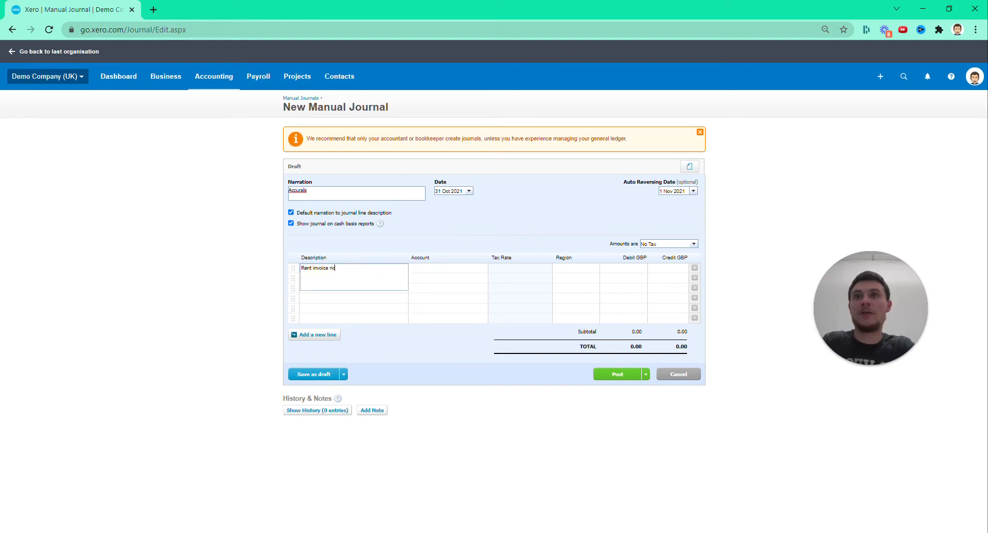
left_click(108, 264)
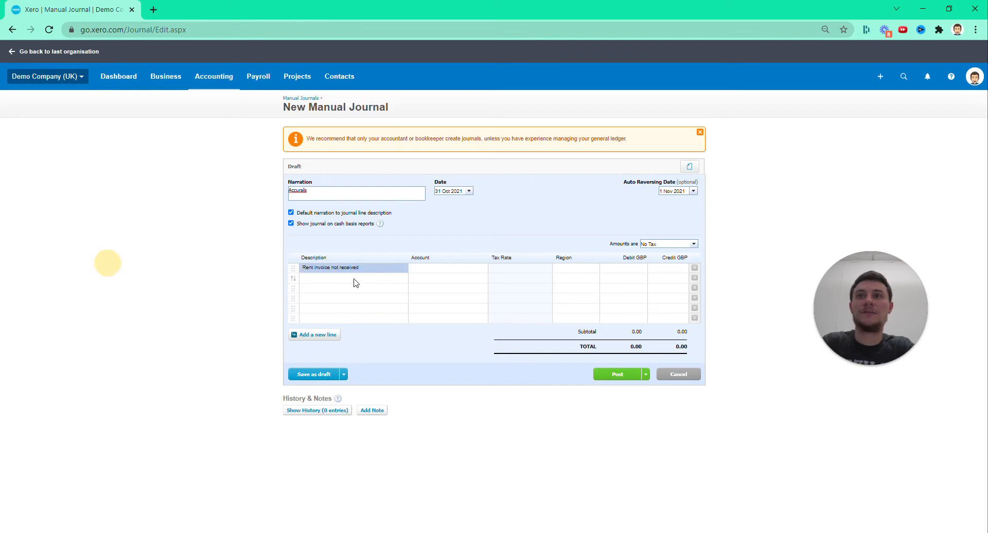
left_click(396, 265)
left_click(124, 262)
left_click(342, 279)
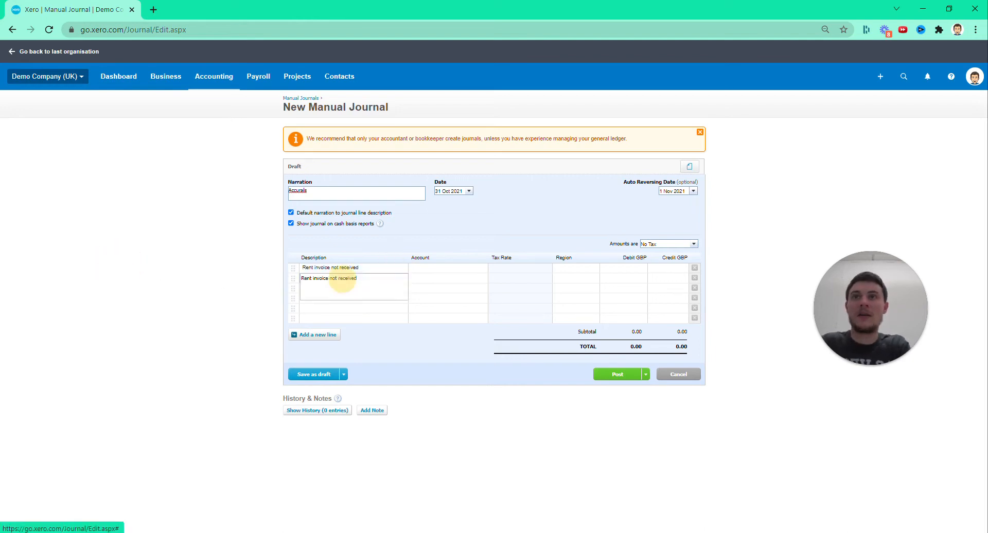
left_click(136, 252)
Assign account 469 - Rent to the first journal line and 805 - Accruals to the second
left_click(436, 268)
type("rent")
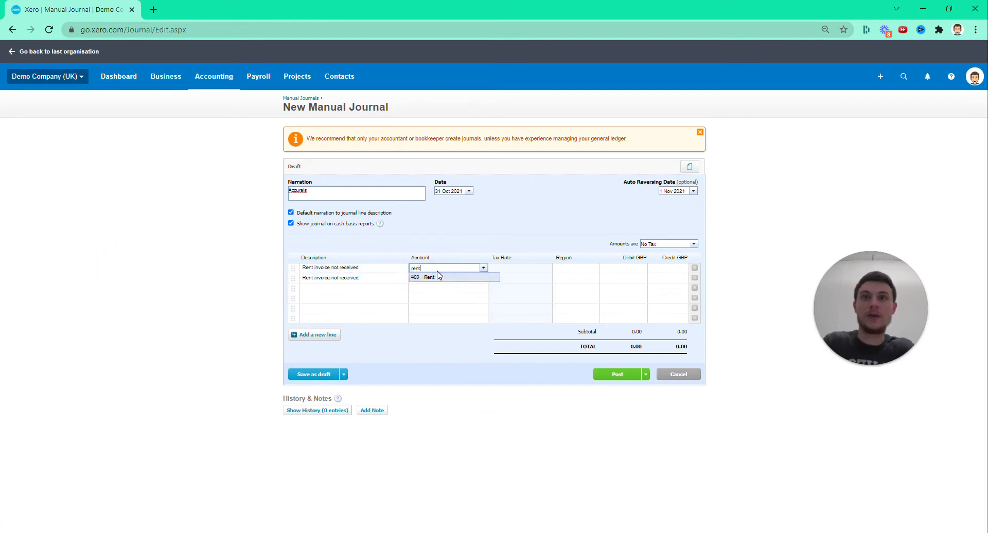
left_click(440, 275)
left_click(435, 279)
type("accrua")
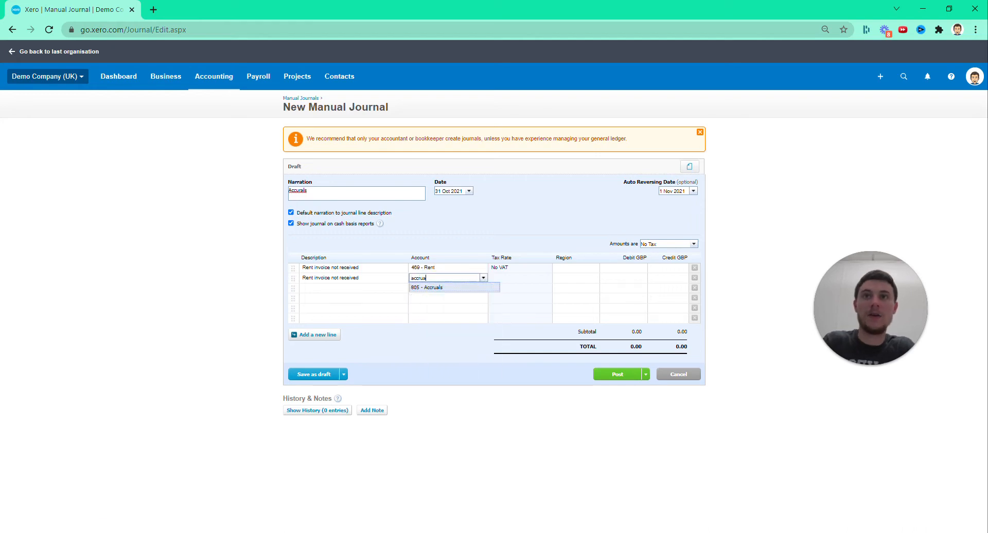
left_click(436, 287)
Enter a 50,000 debit on the Rent line and a 50,000 credit on the Accruals line, and post the journal
left_click(615, 268)
type("5")
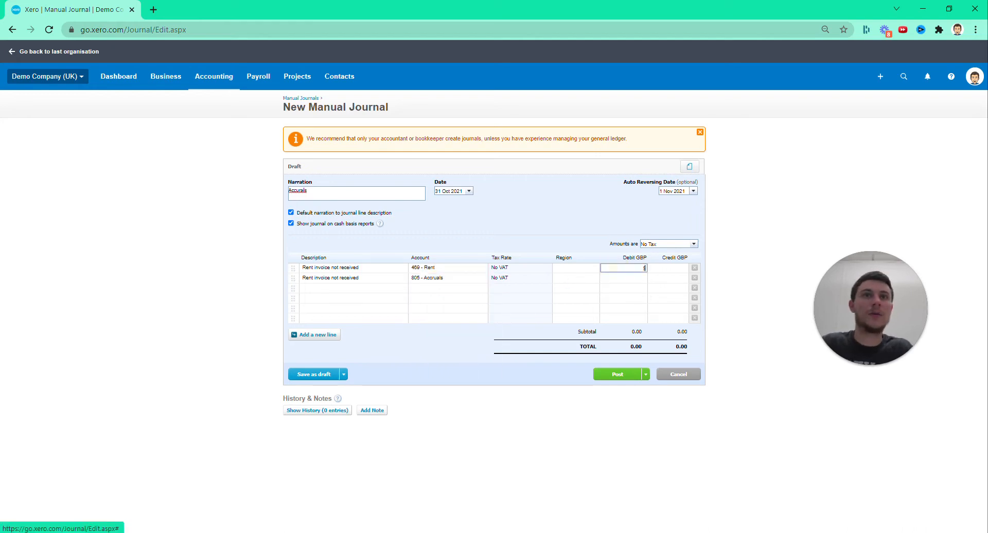
type("0000")
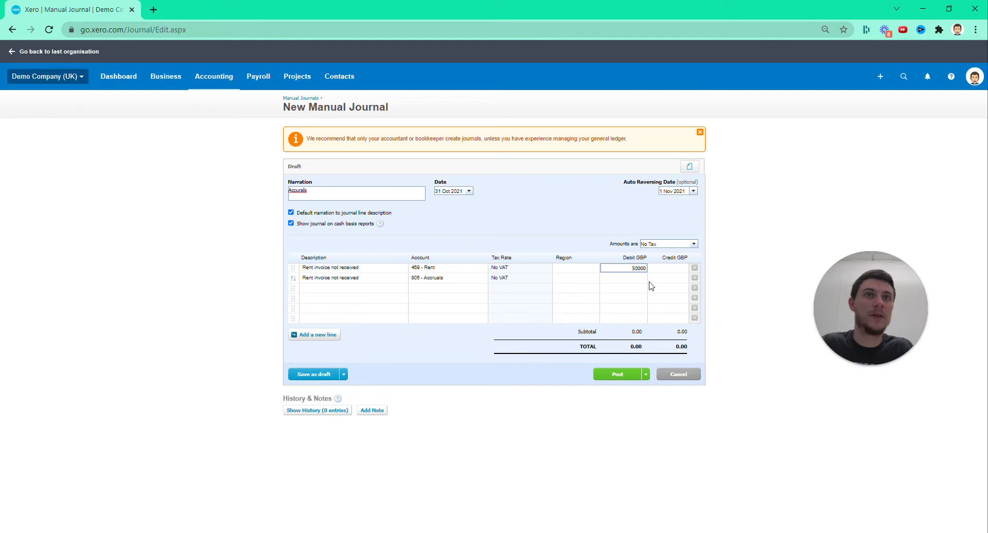
left_click(668, 278)
type("50,0")
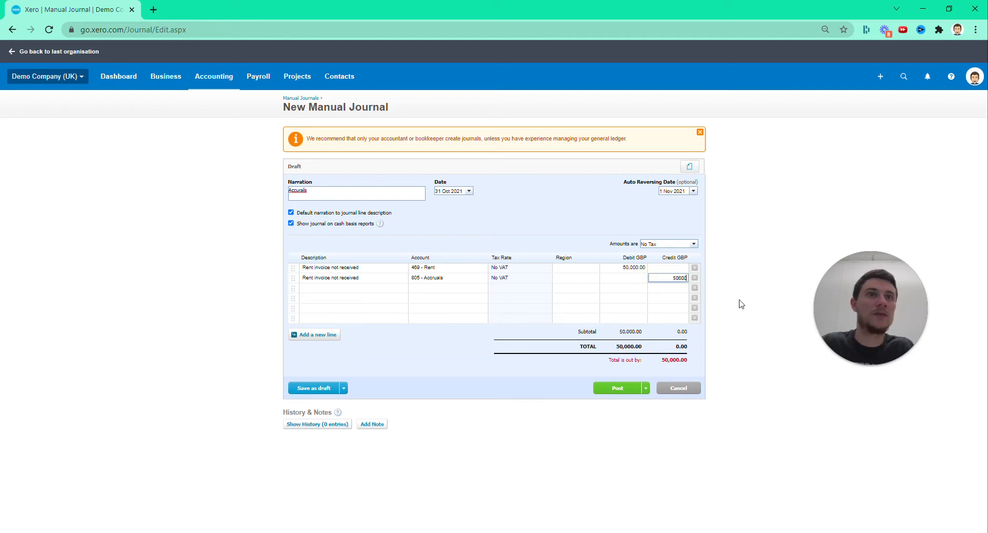
type("00")
left_click(739, 303)
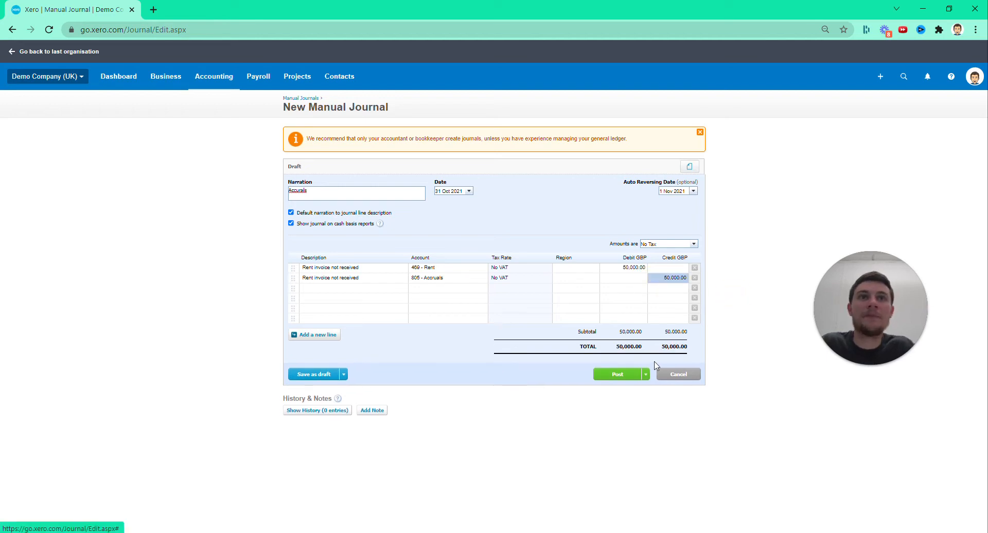
left_click(620, 376)
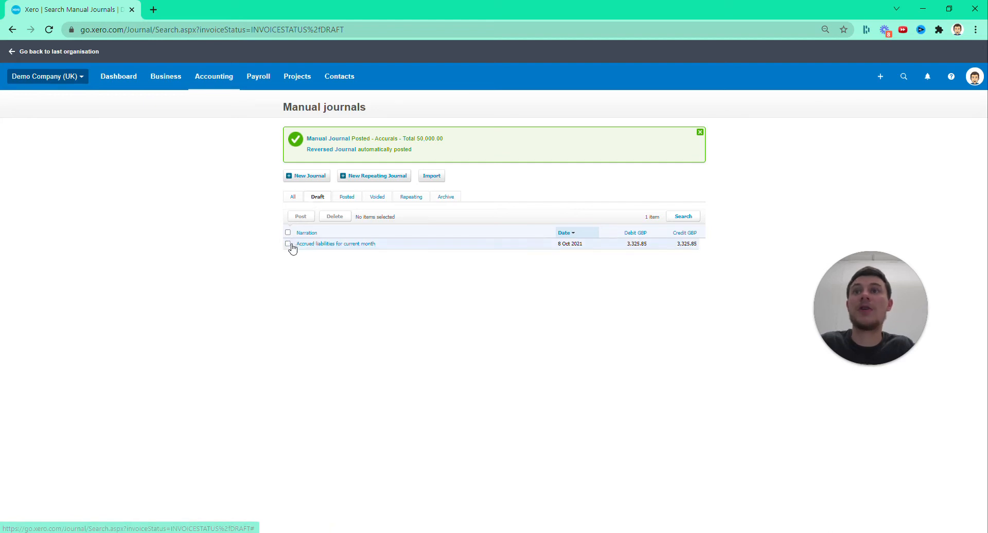
Post the draft journal "Accrued liabilities for current month"
left_click(287, 244)
left_click(302, 218)
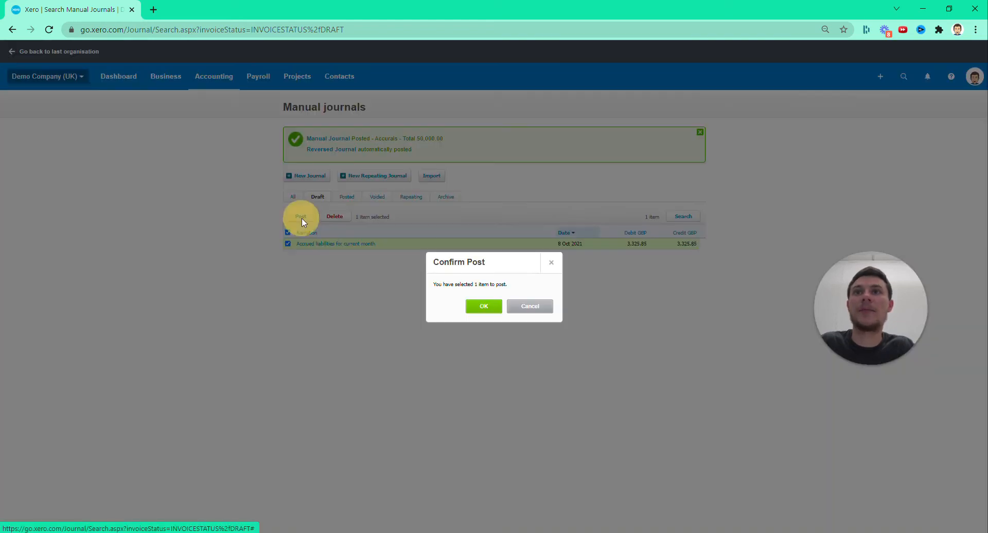
left_click(482, 307)
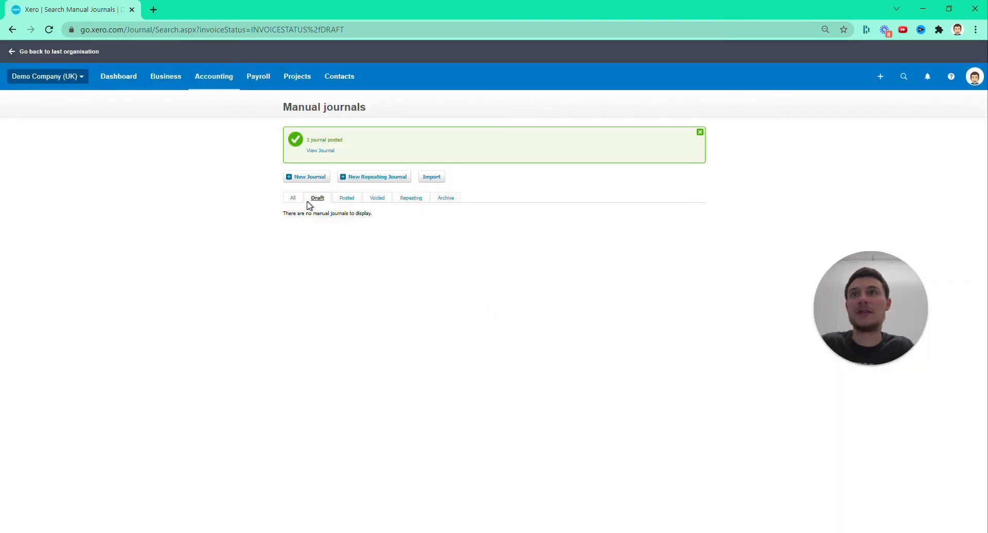
List all manual journals and view the posted "Accurals" journal and its 1 Nov 2021 reversal
left_click(292, 198)
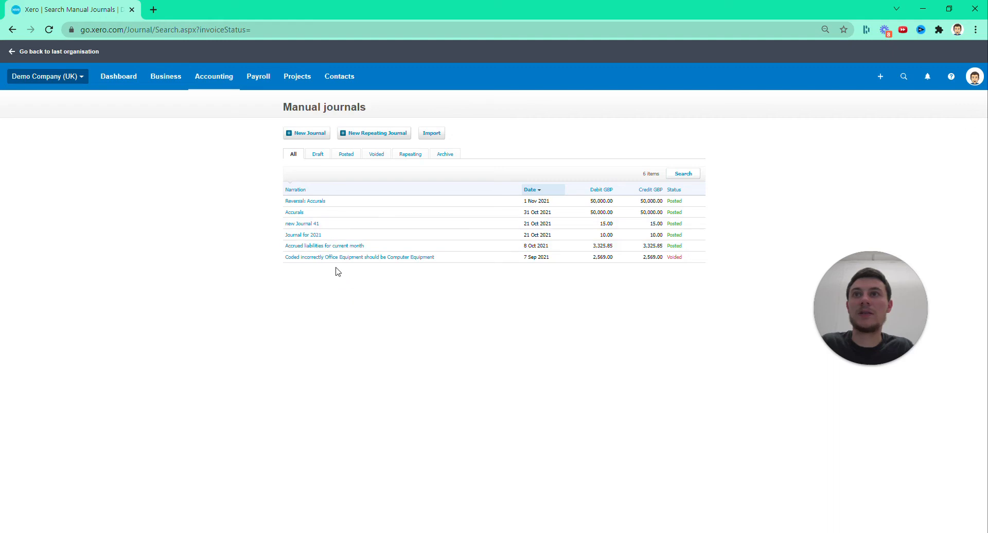
left_click(294, 213)
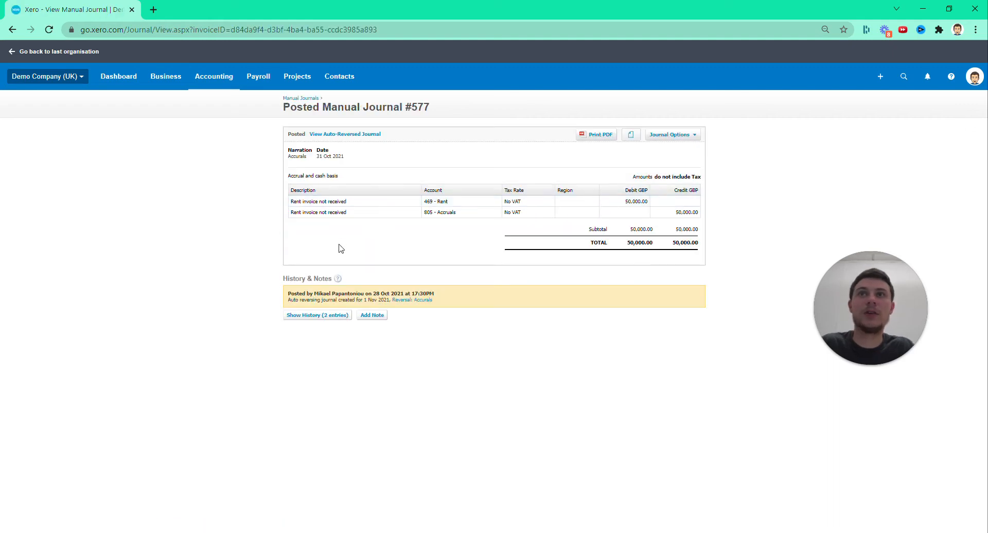
left_click(291, 100)
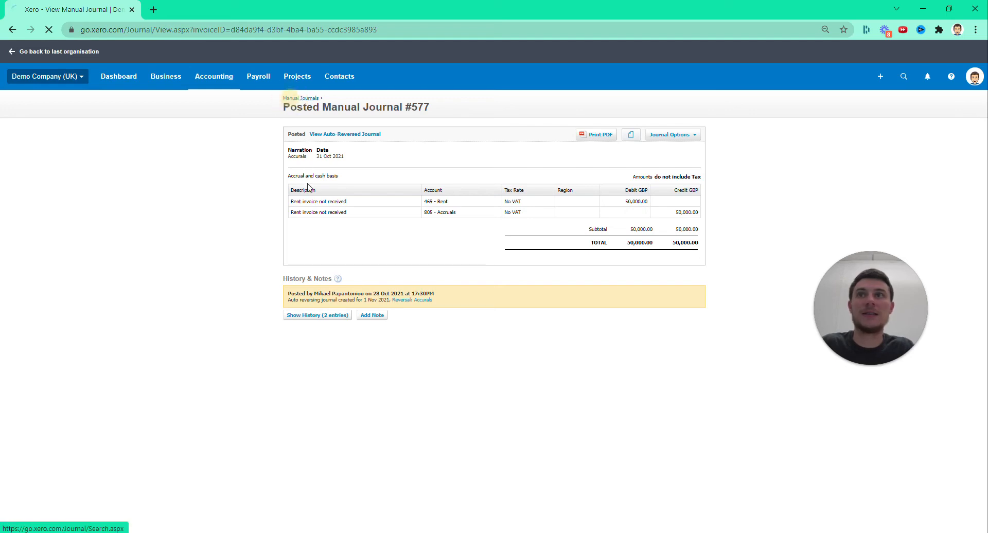
left_click(304, 201)
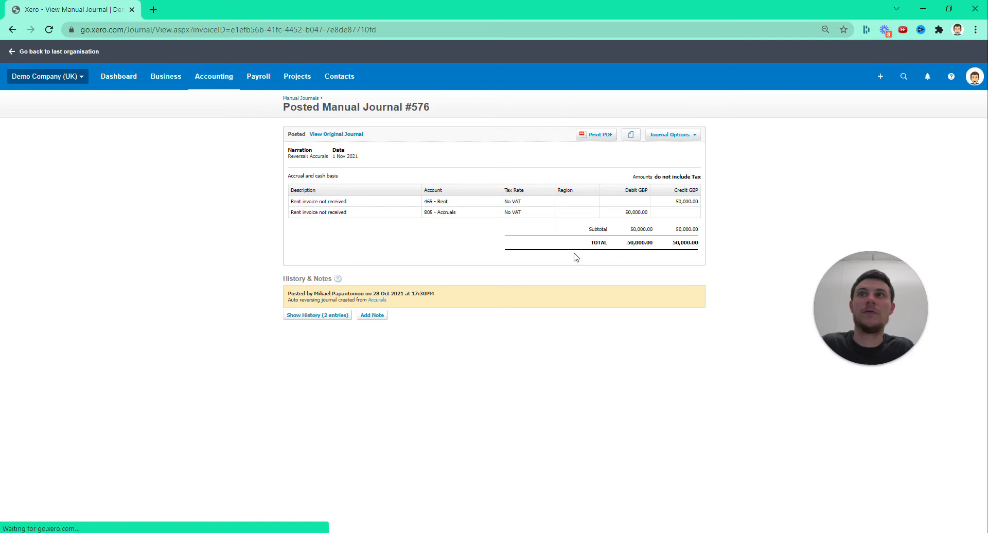
Open the fixed assets register and hide its help banner
left_click(207, 82)
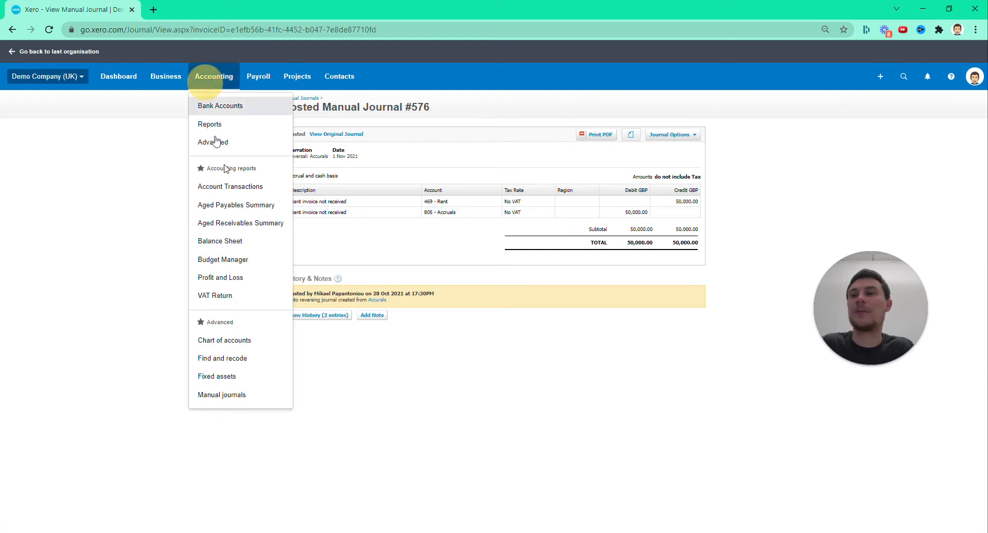
left_click(226, 377)
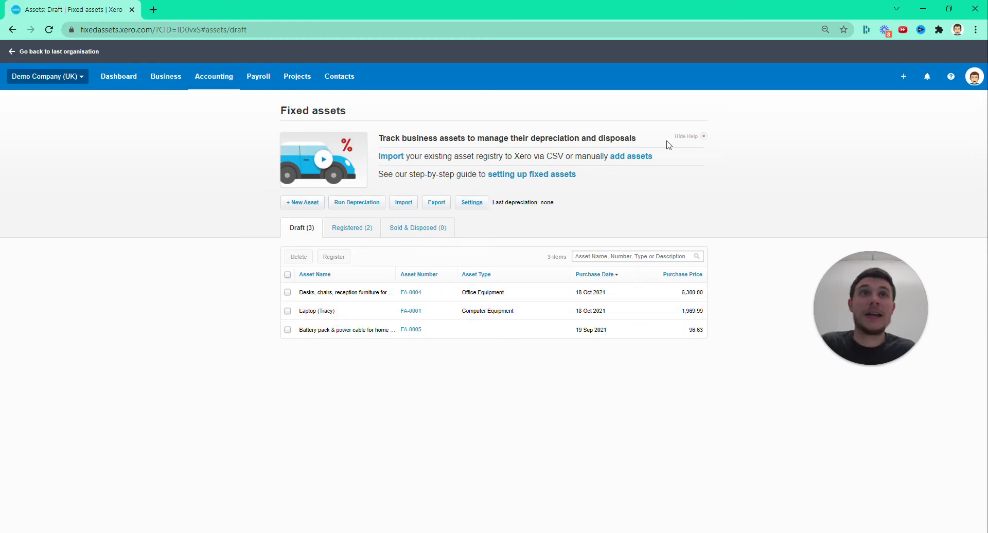
left_click(703, 136)
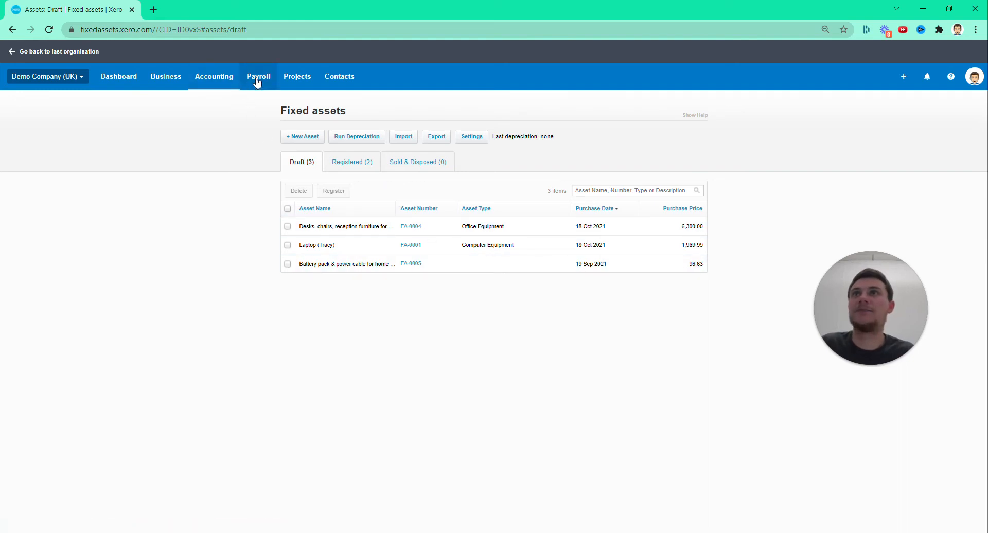
Open the organisation's financial settings from the advanced accounting options
left_click(227, 76)
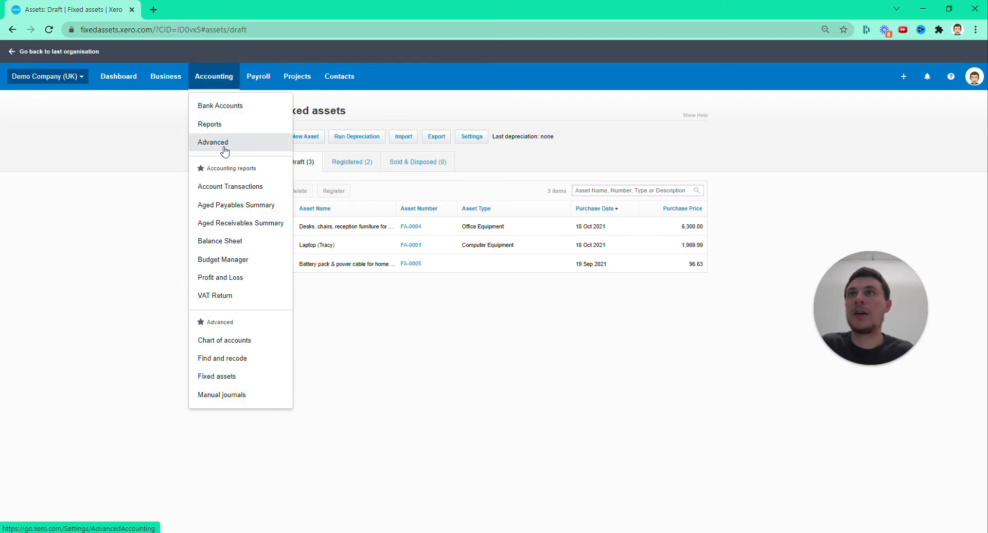
left_click(224, 146)
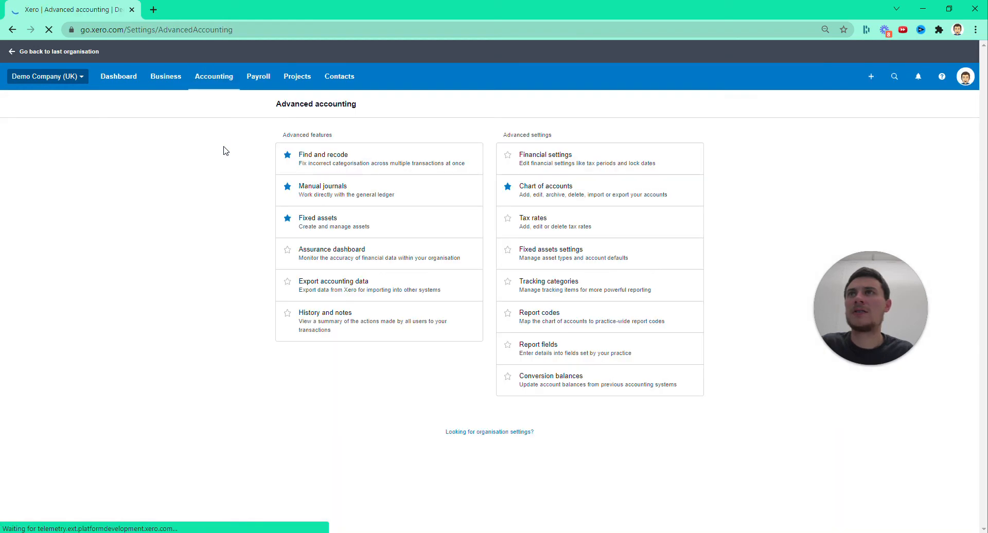
left_click(232, 256)
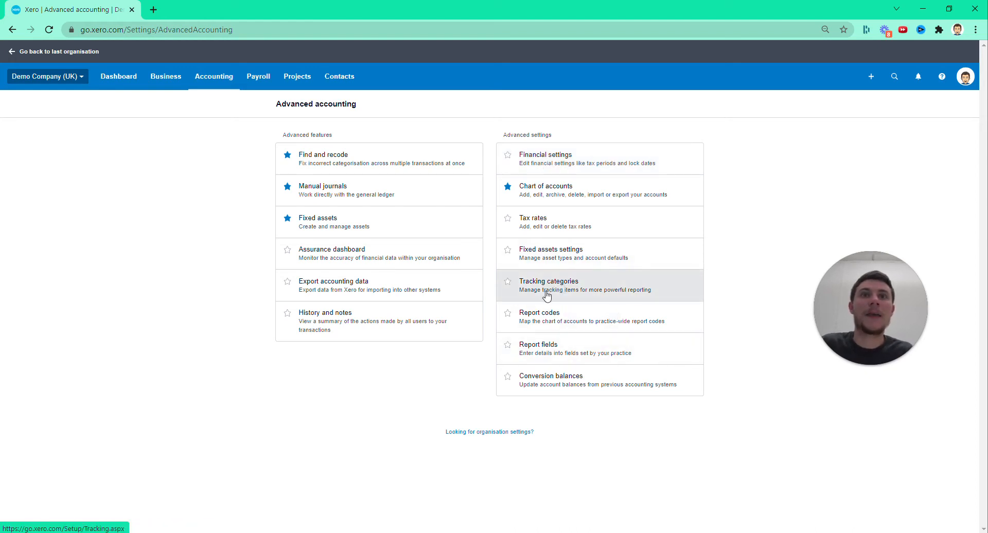
left_click(541, 167)
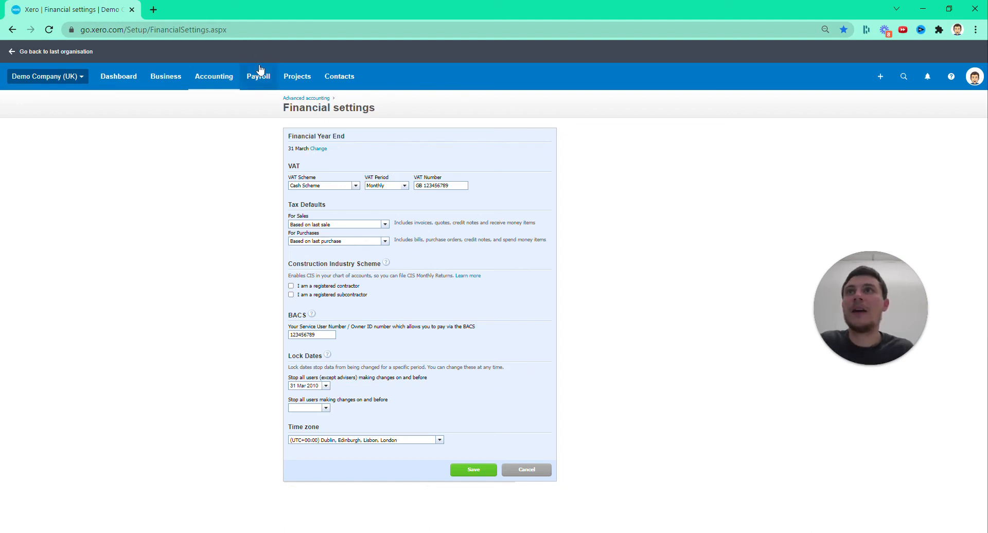
Set the lock date that stops all users making changes to 31 Oct 2021
left_click(326, 385)
left_click(335, 460)
left_click(325, 408)
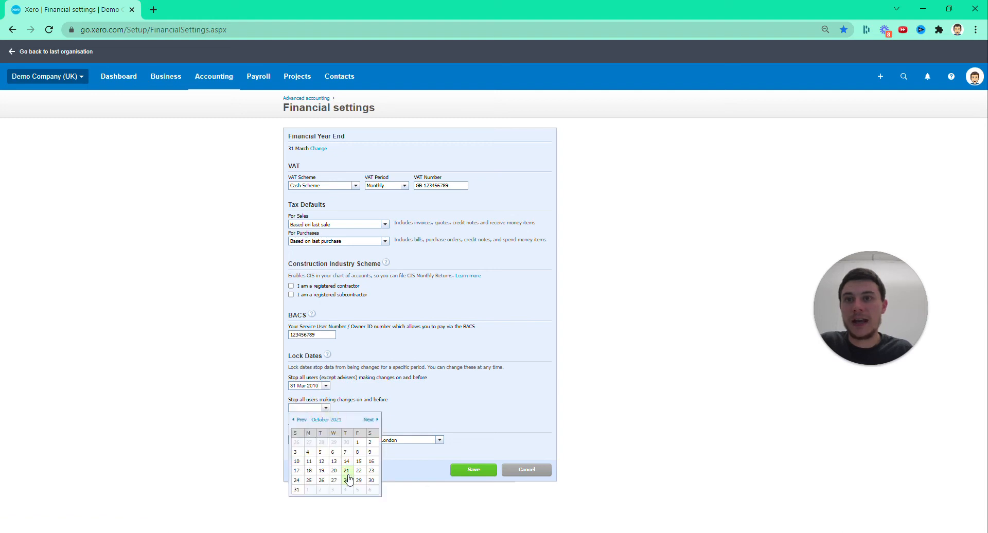
left_click(297, 491)
Copy the non-adviser lock date 31 Mar 2010 into the all-users lock date and save the financial settings
left_click(308, 386)
key("ctrl+c")
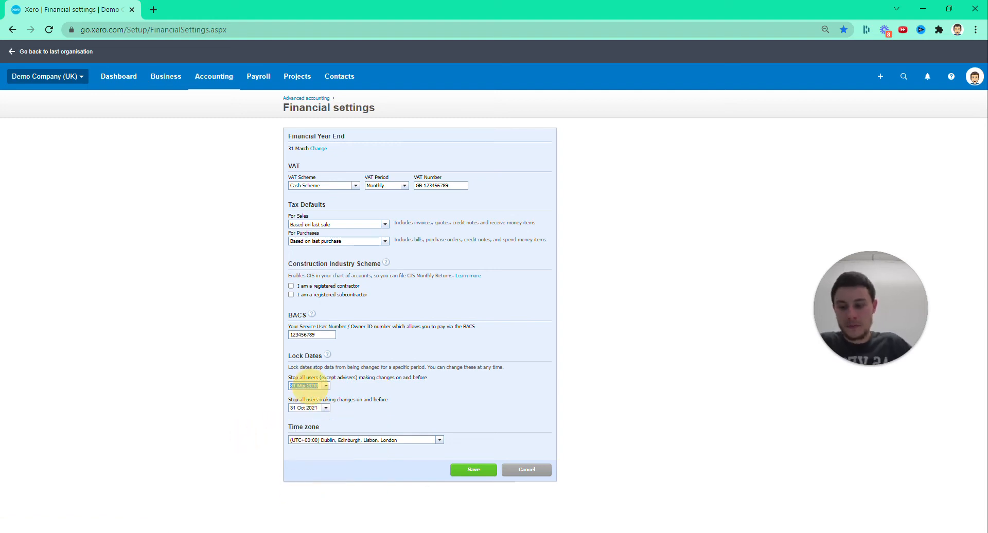
left_click(304, 408)
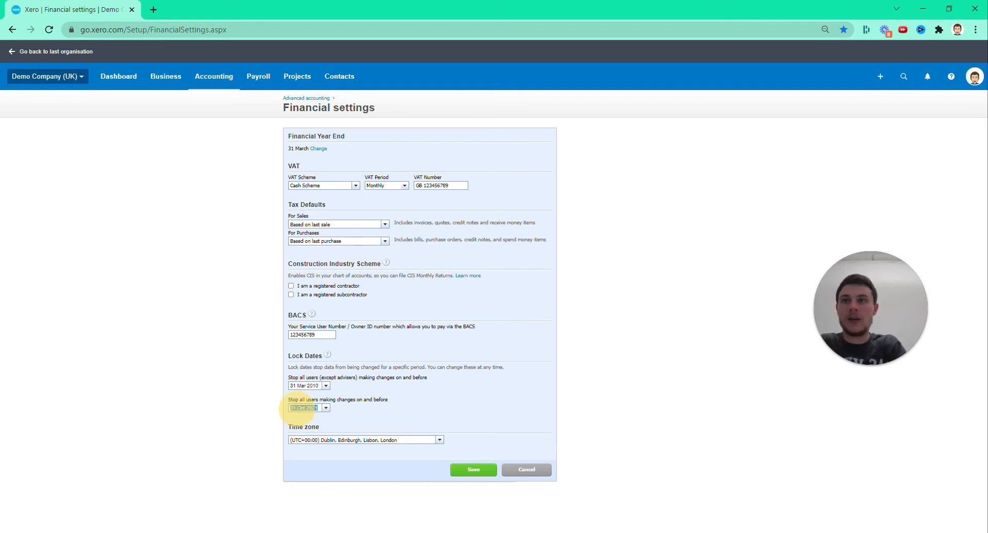
key("ctrl+v")
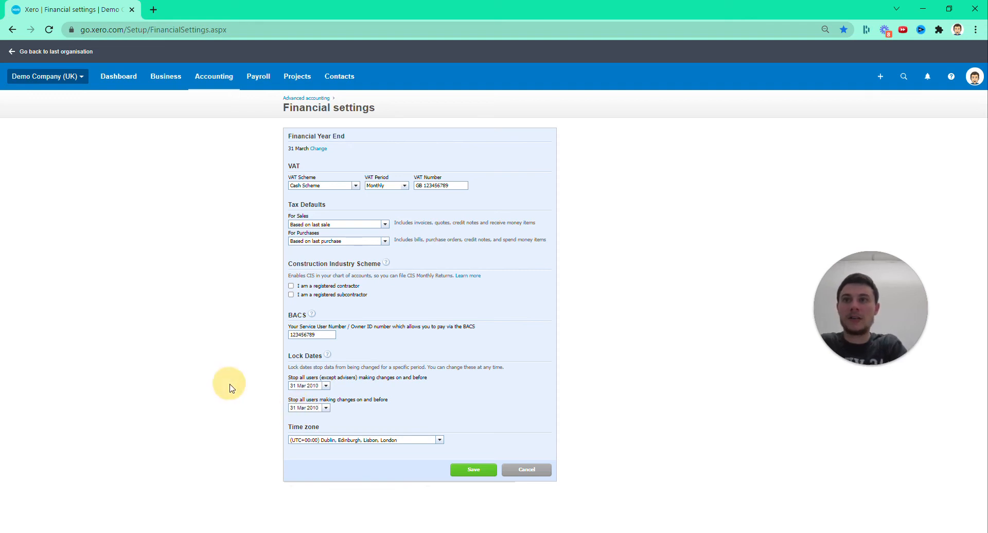
left_click(484, 470)
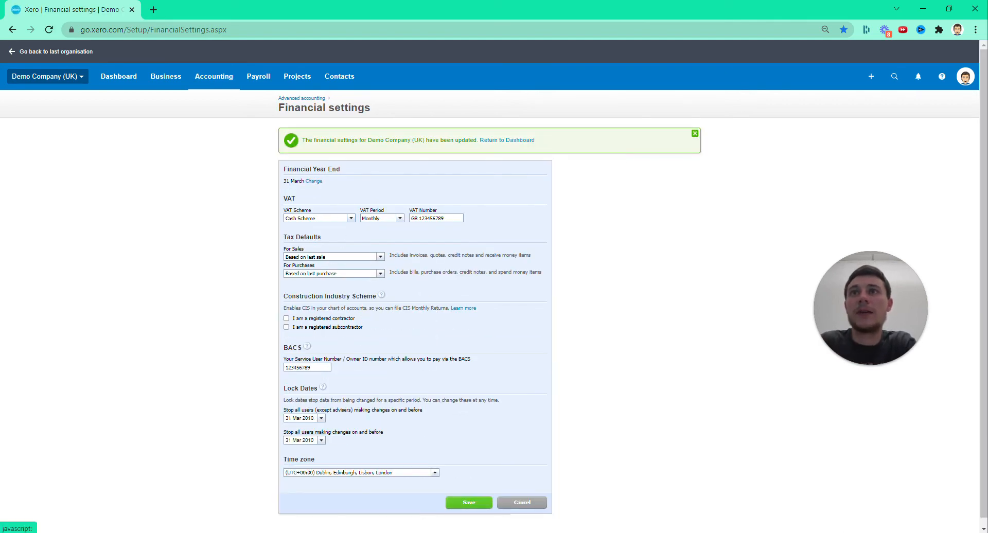
Review the available VAT scheme and VAT period options and the remaining financial settings without changing them
left_click(350, 220)
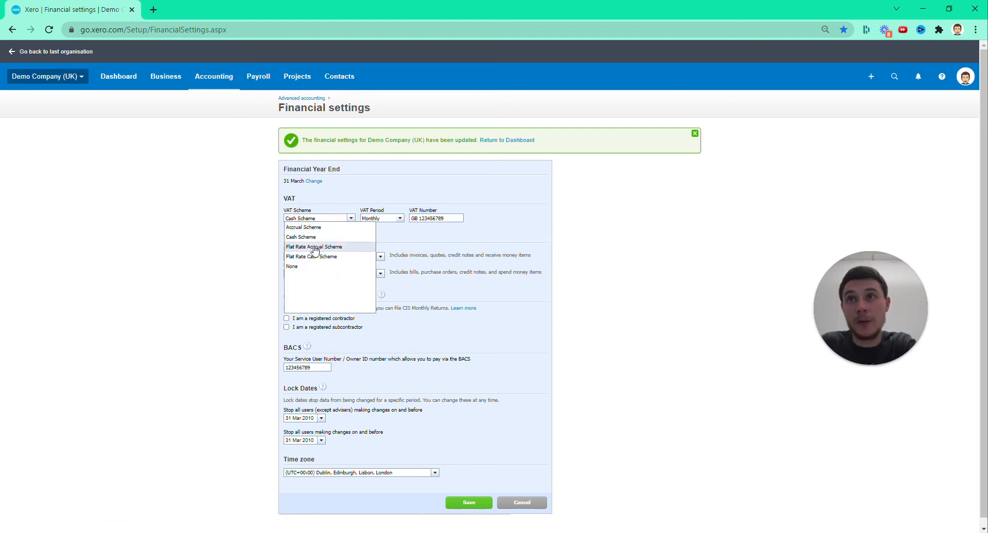
left_click(227, 225)
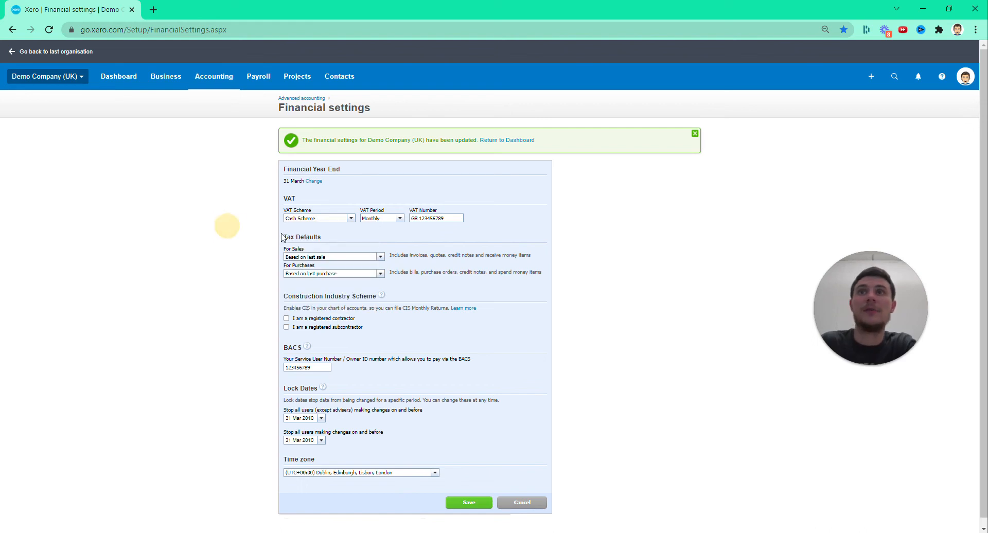
left_click(401, 220)
left_click(495, 212)
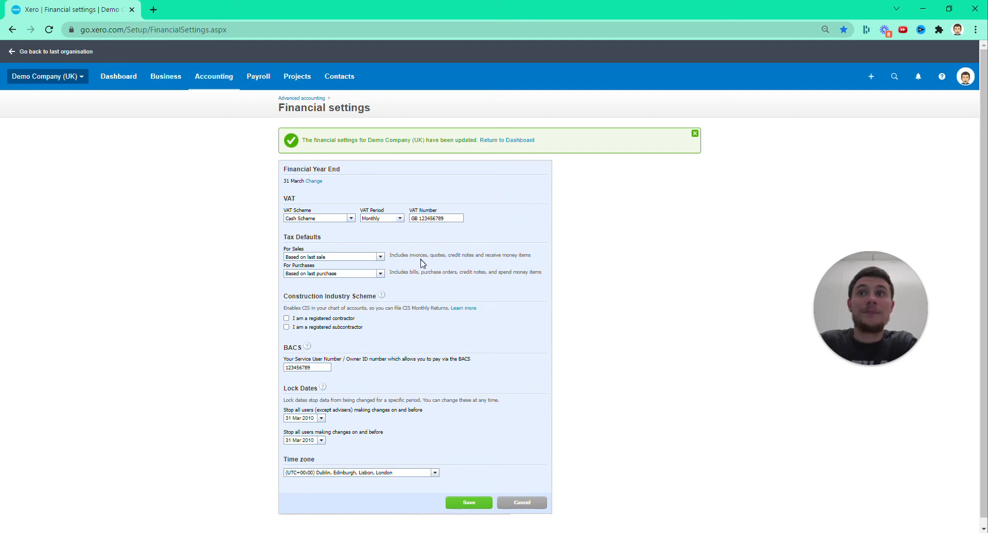
scroll(530, 339, "down", 1)
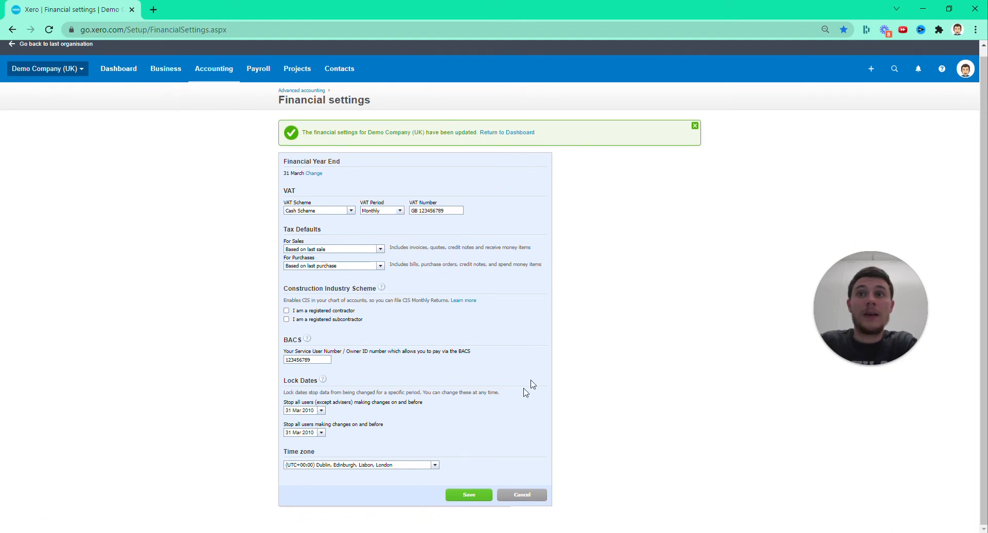
left_click(225, 77)
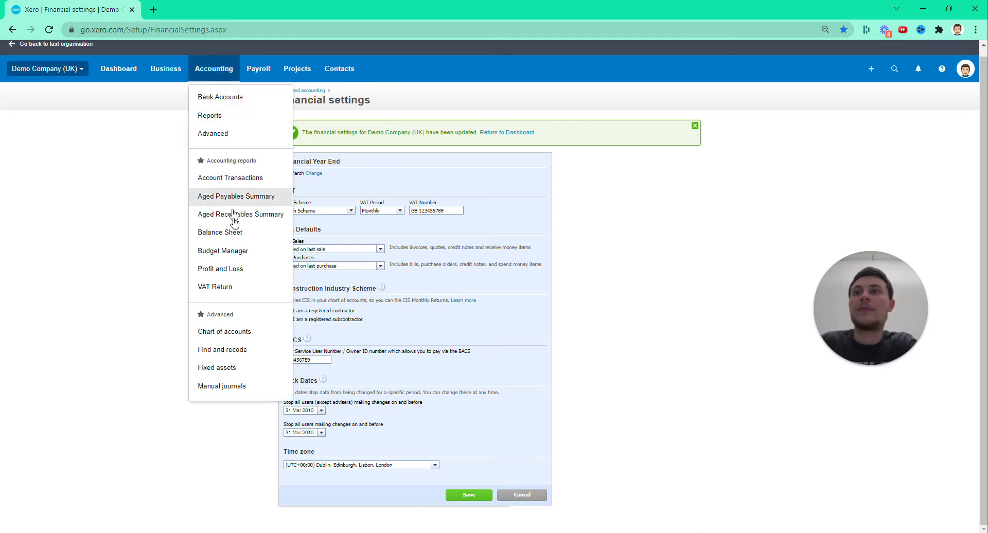
left_click(139, 279)
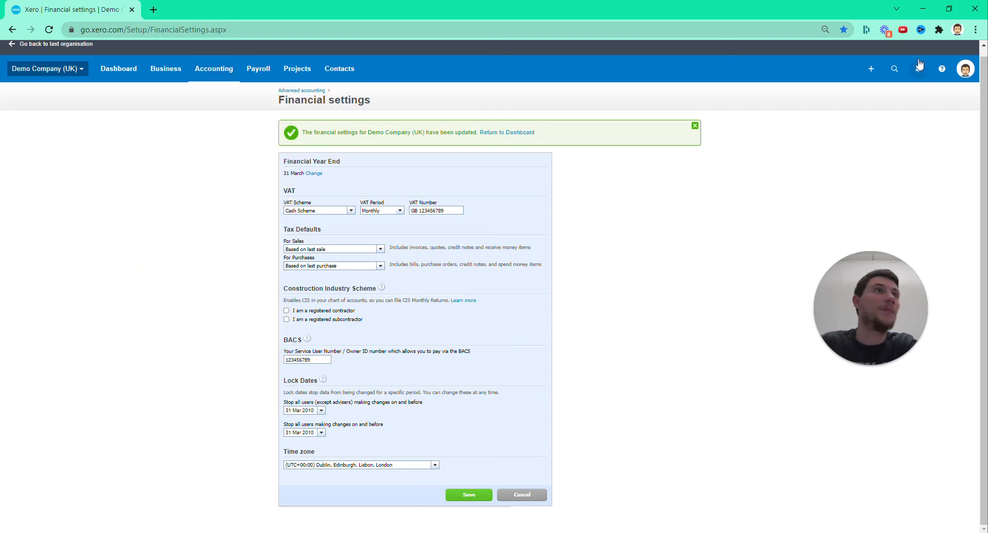
left_click(871, 69)
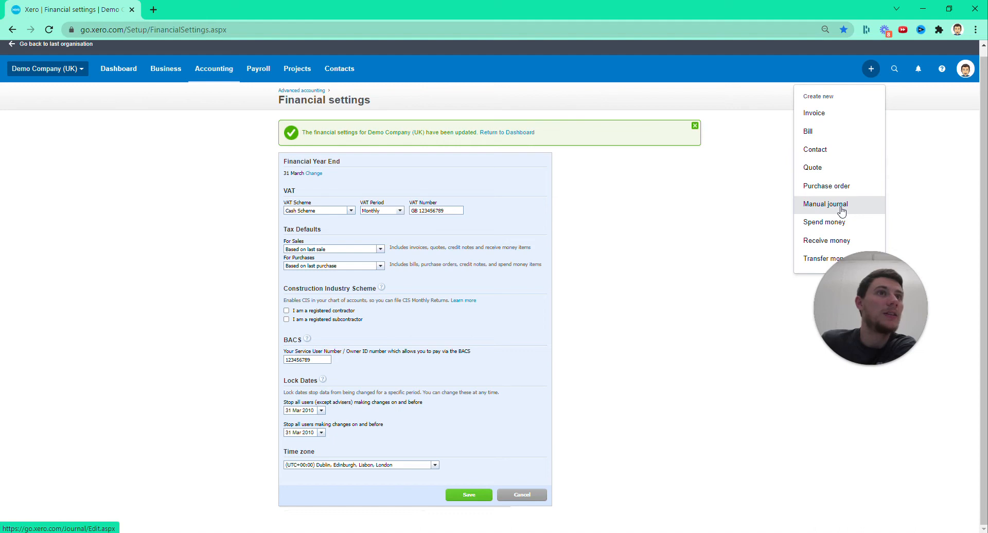
left_click(214, 74)
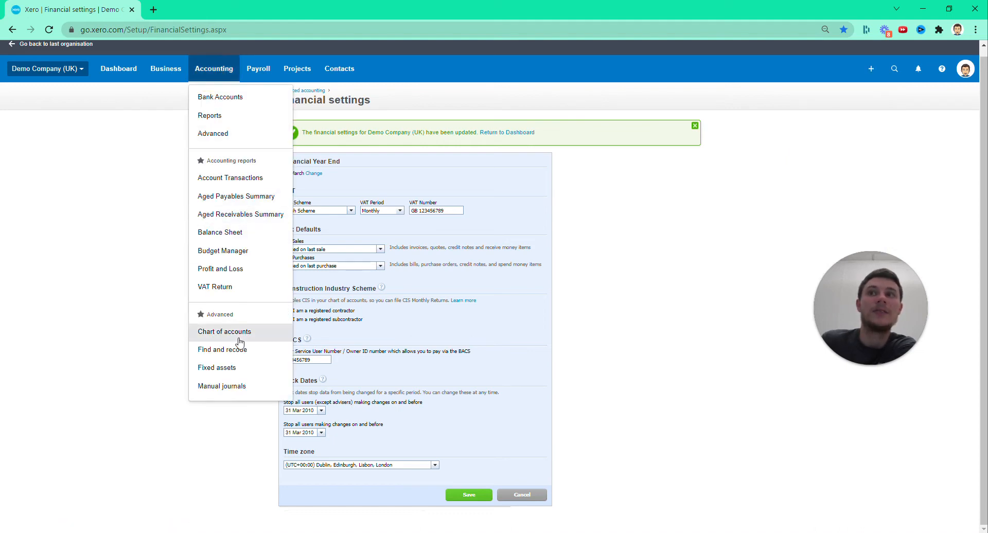
Start a new sales invoice and add the customer's name as a new contact for its recipient
left_click(872, 68)
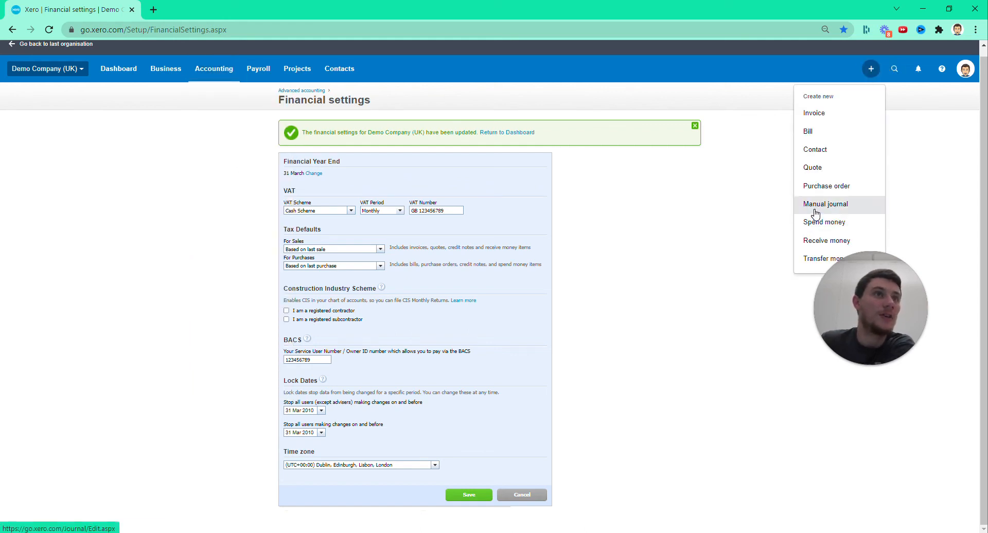
left_click(815, 114)
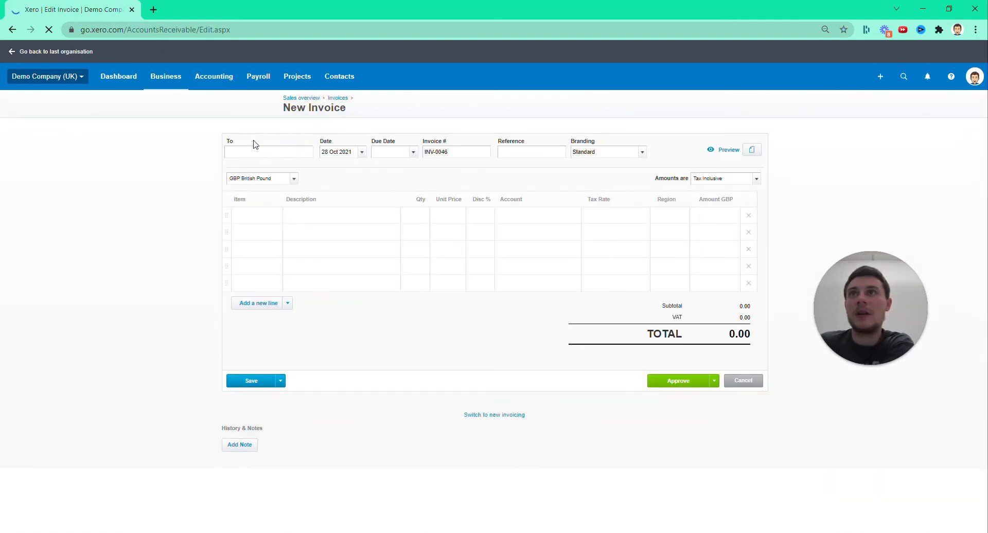
left_click(253, 147)
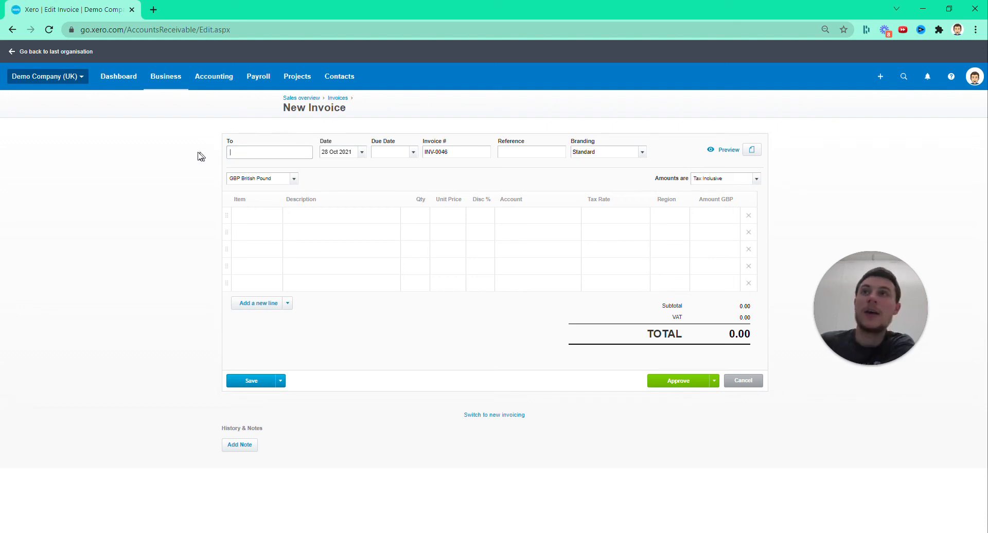
left_click(257, 155)
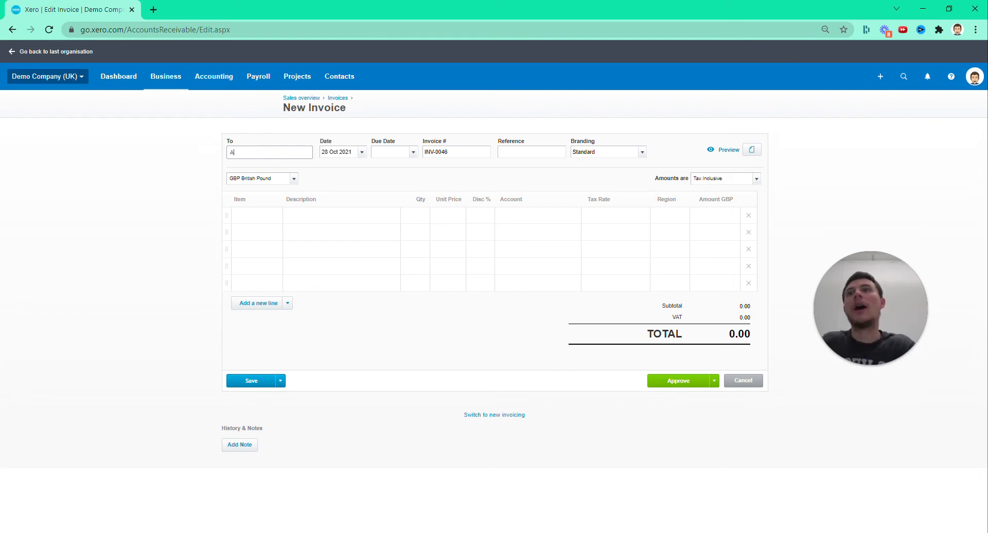
key("BackSpace")
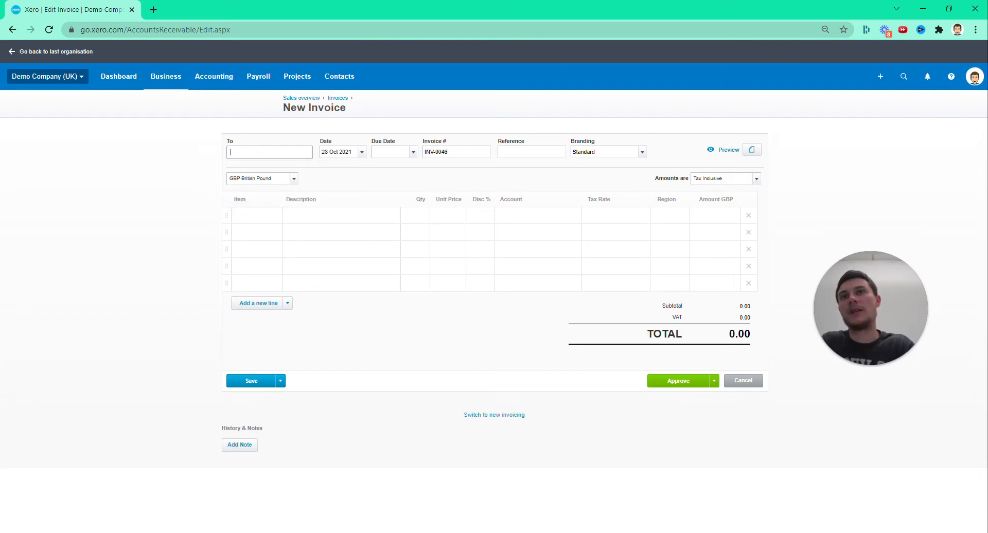
type("John Lewis")
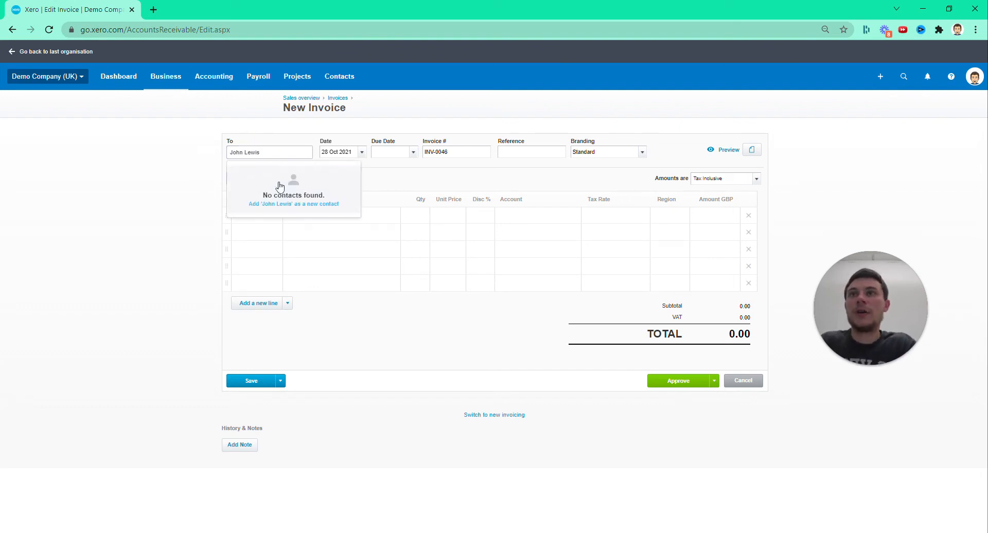
left_click(313, 203)
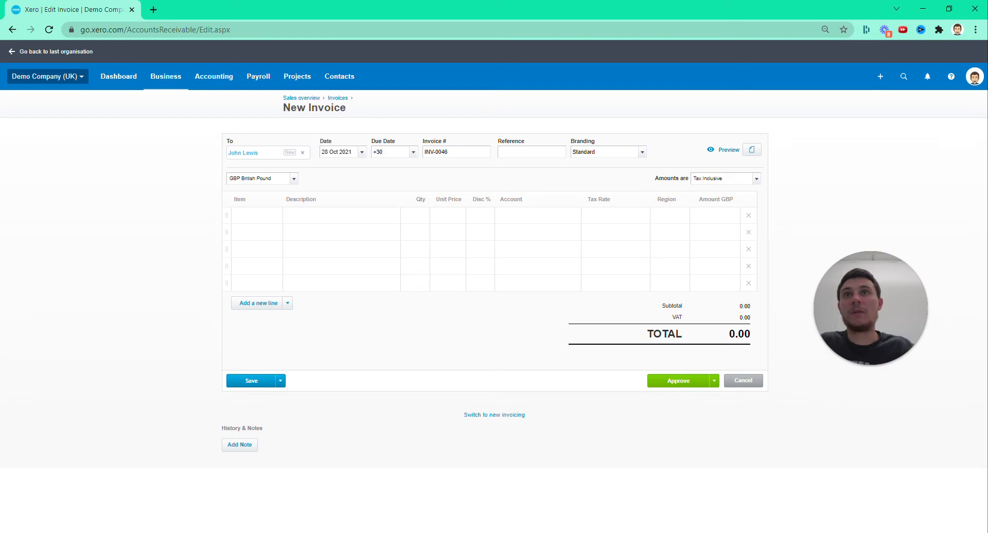
key("Return")
Set the invoice's due date to 24 Nov 2021 and its reference to "PO: 1234"
left_click(413, 153)
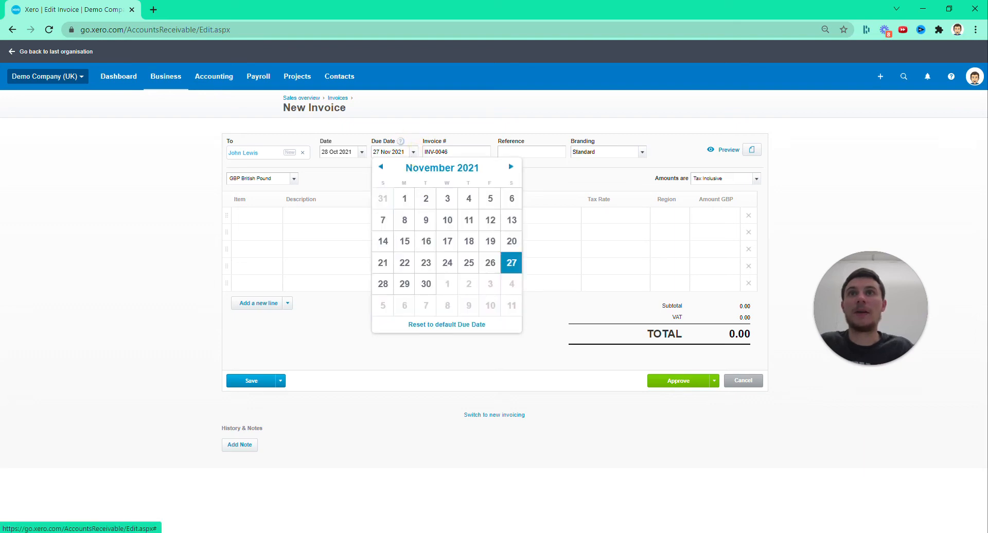
left_click(447, 262)
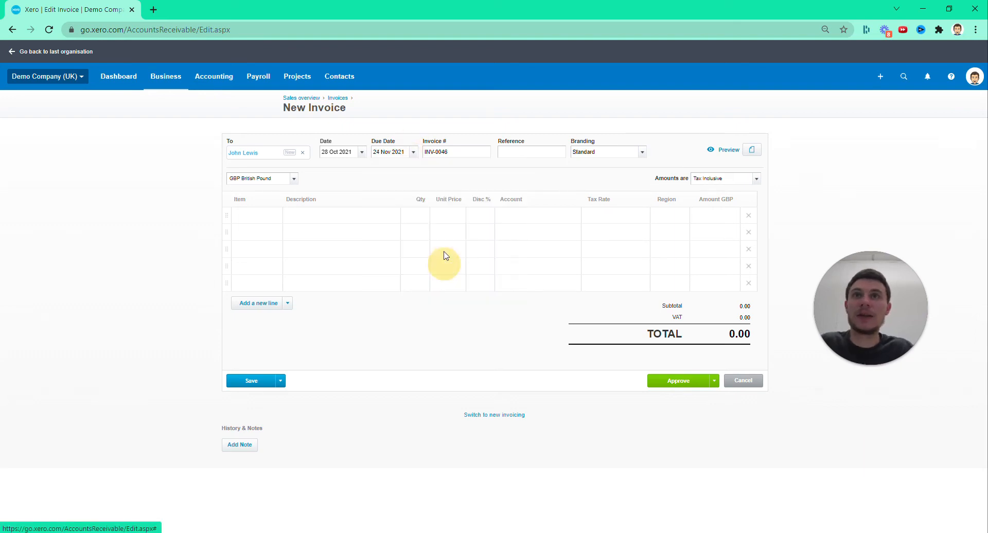
key("Tab")
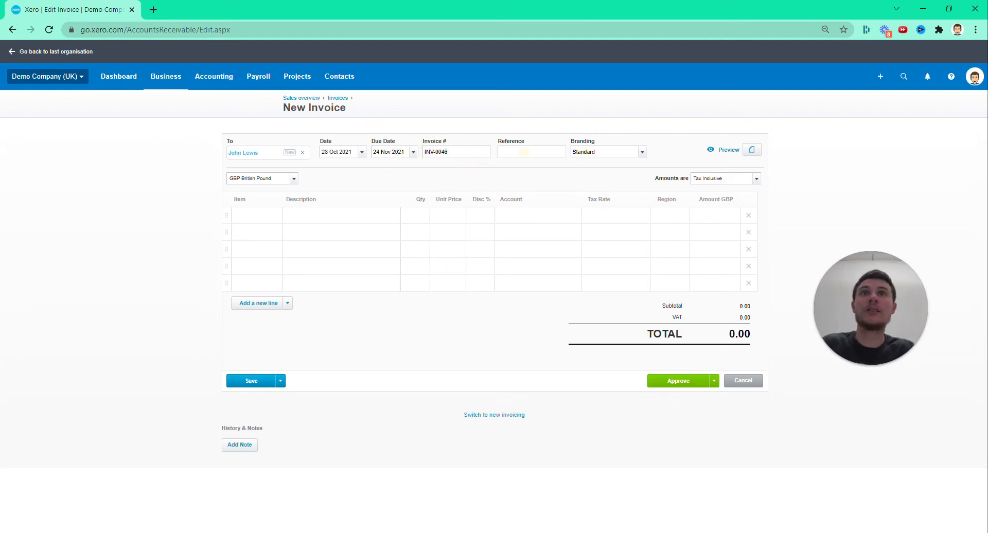
left_click(515, 152)
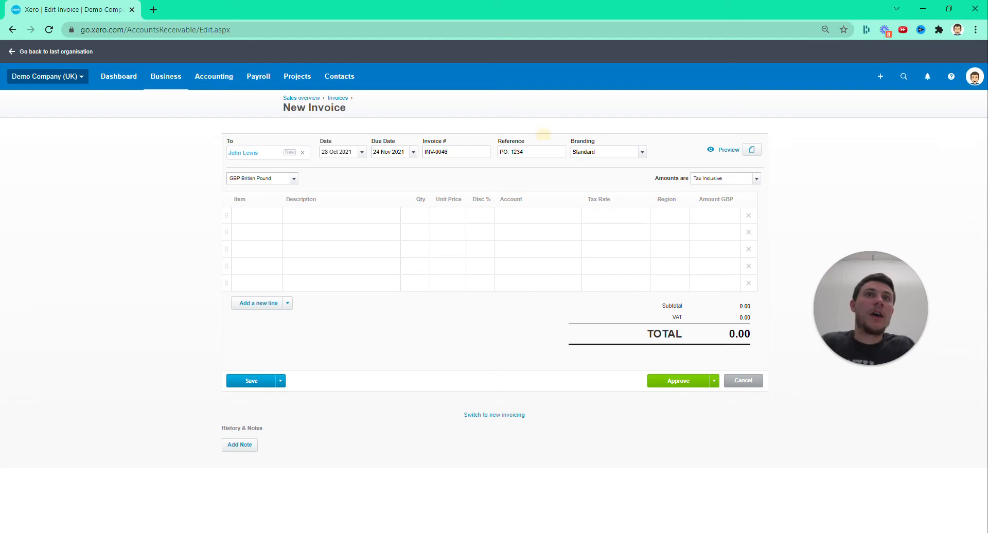
Check the invoice's branding choices and its options for attaching files
left_click(641, 153)
left_click(628, 134)
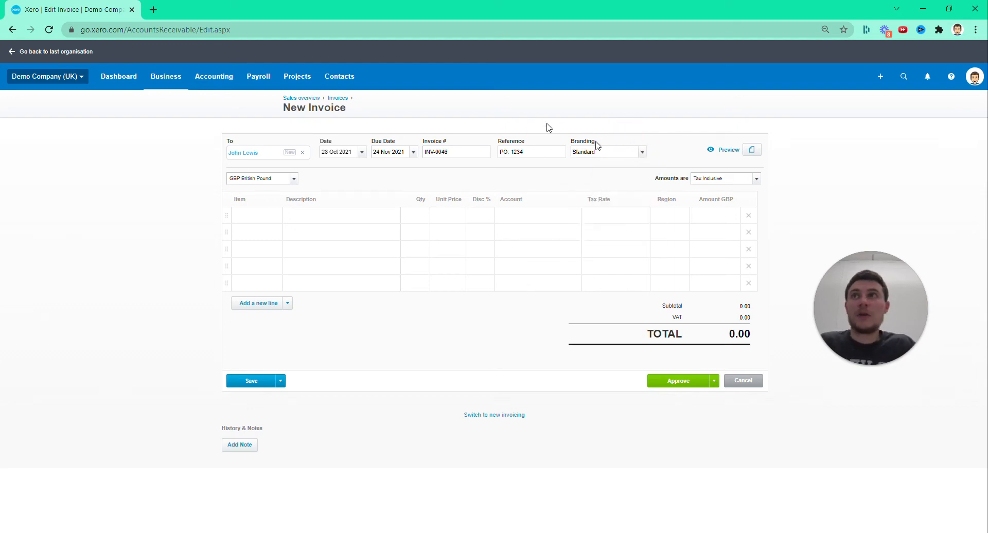
left_click(753, 152)
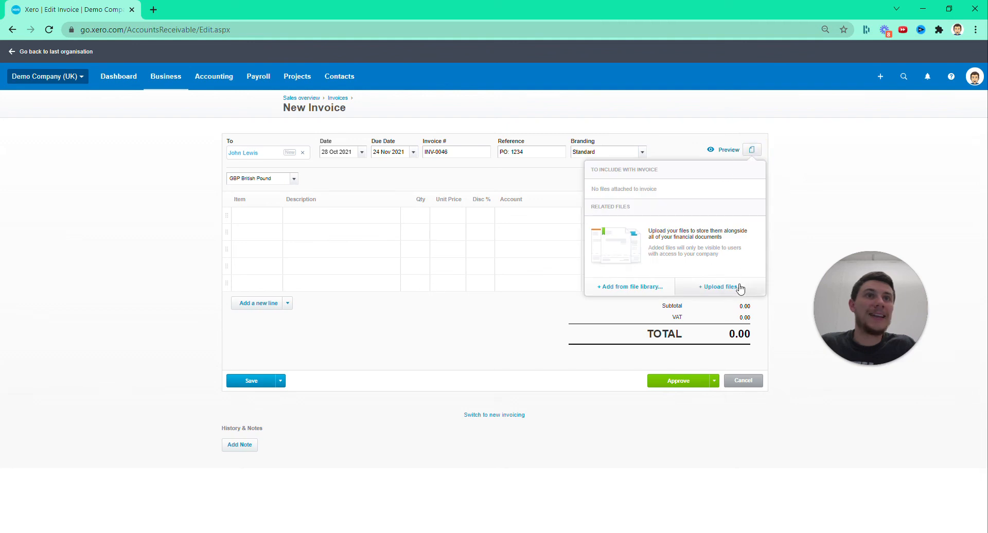
left_click(806, 148)
Enter "Apple Mac" as the description of the first invoice line
left_click(334, 214)
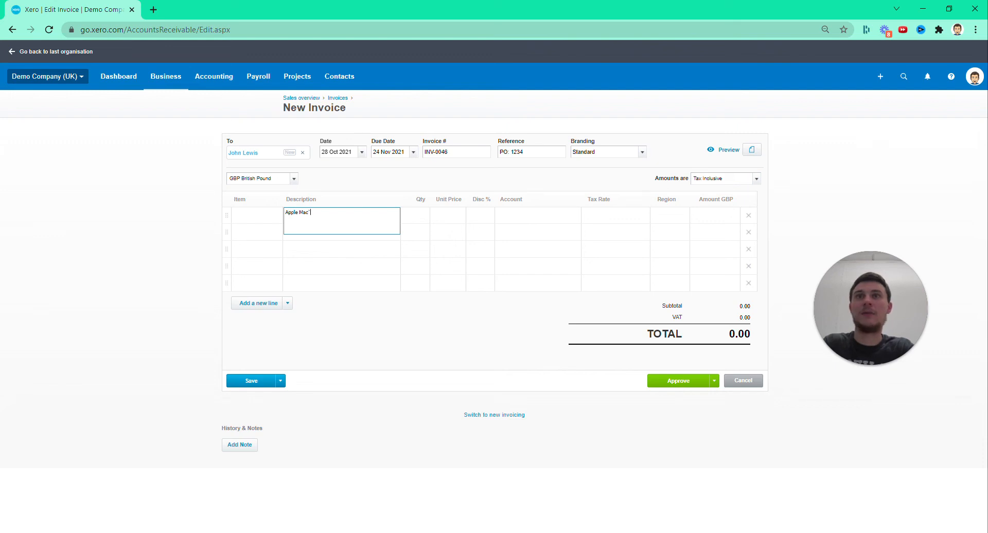
type("Apple Mac`")
key("Tab")
left_click(330, 217)
key("BackSpace")
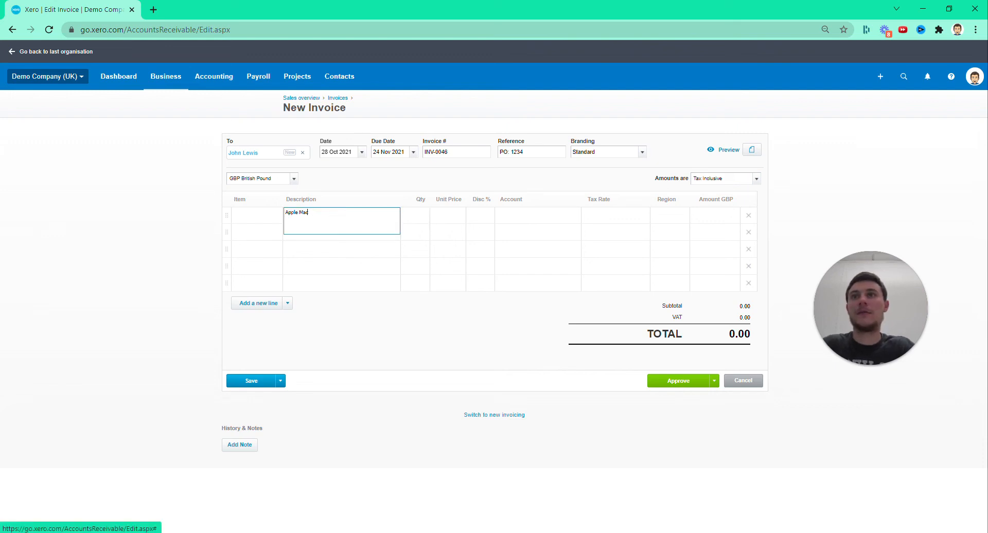
Set the Apple Mac invoice line's quantity to 100 and its unit price to 1,700
left_click(421, 213)
type("100")
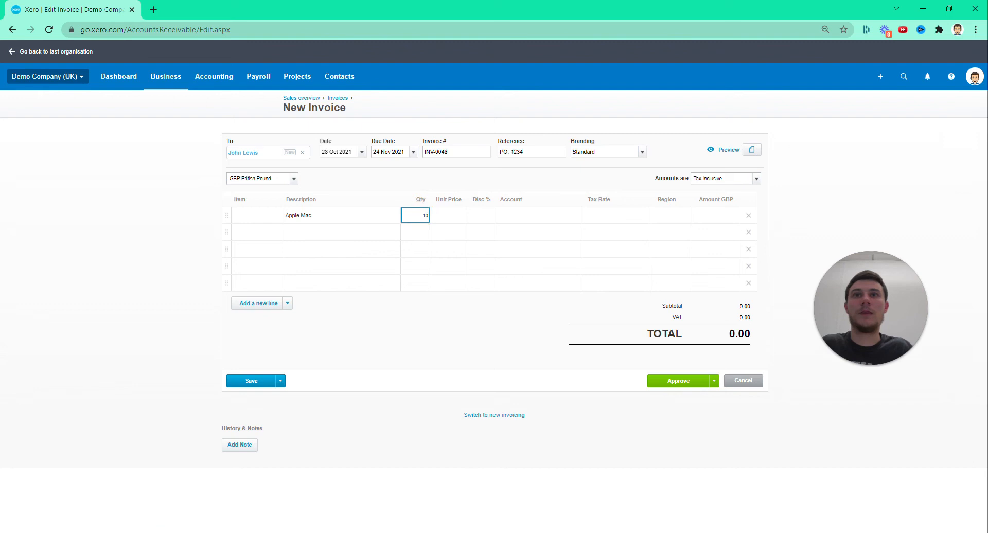
left_click(444, 216)
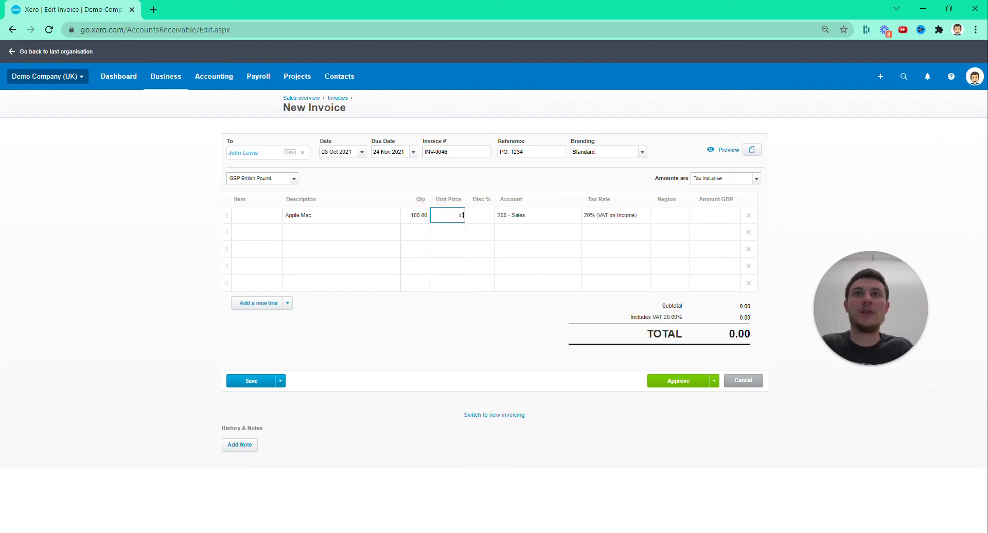
left_click(88, 233)
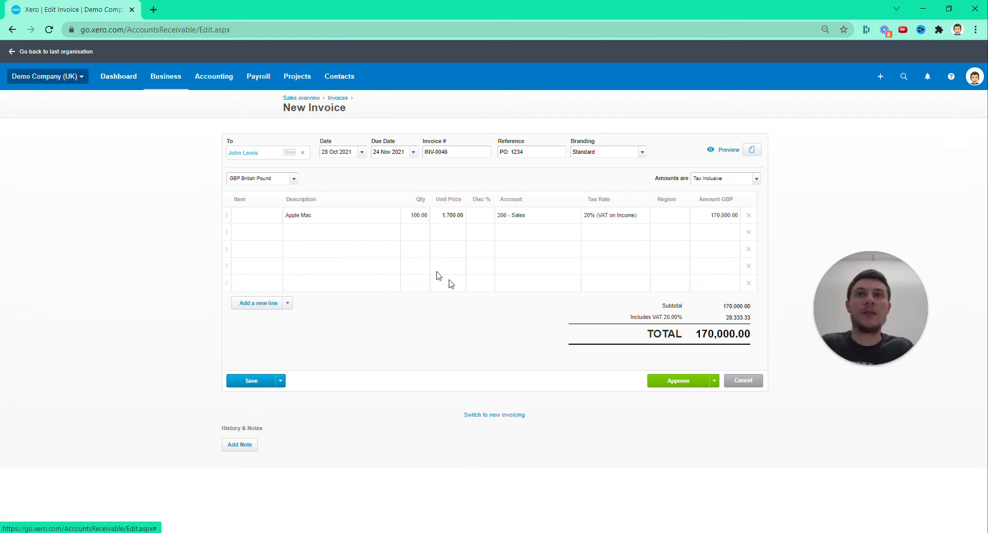
left_click(474, 332)
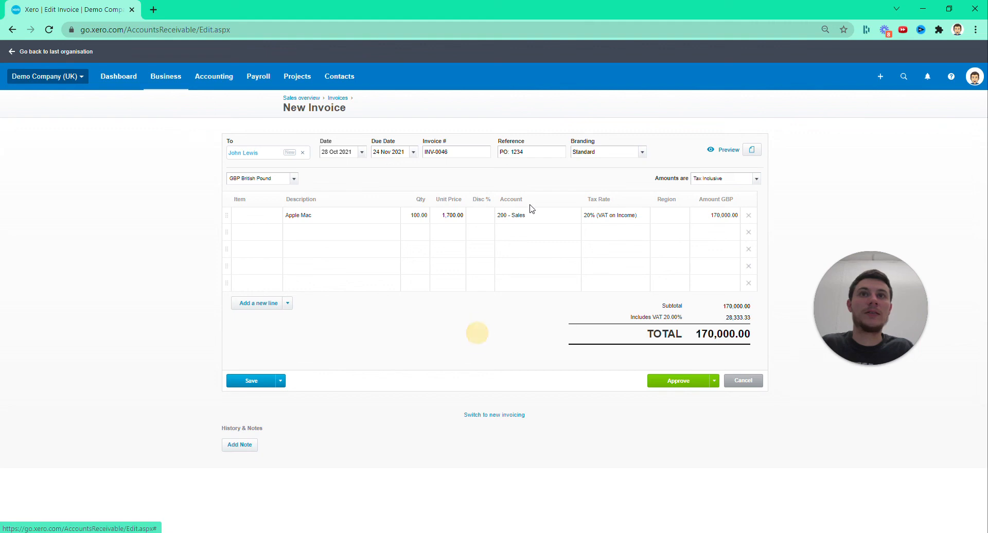
Check the tax rate and the available account choices for the Apple Mac invoice line
left_click(672, 220)
left_click(611, 216)
left_click(641, 218)
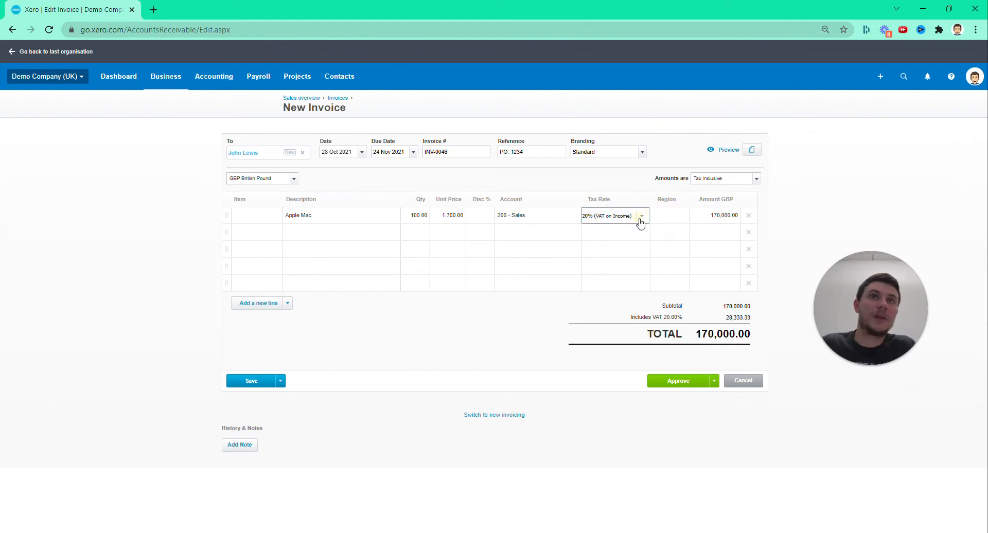
left_click(544, 333)
left_click(570, 224)
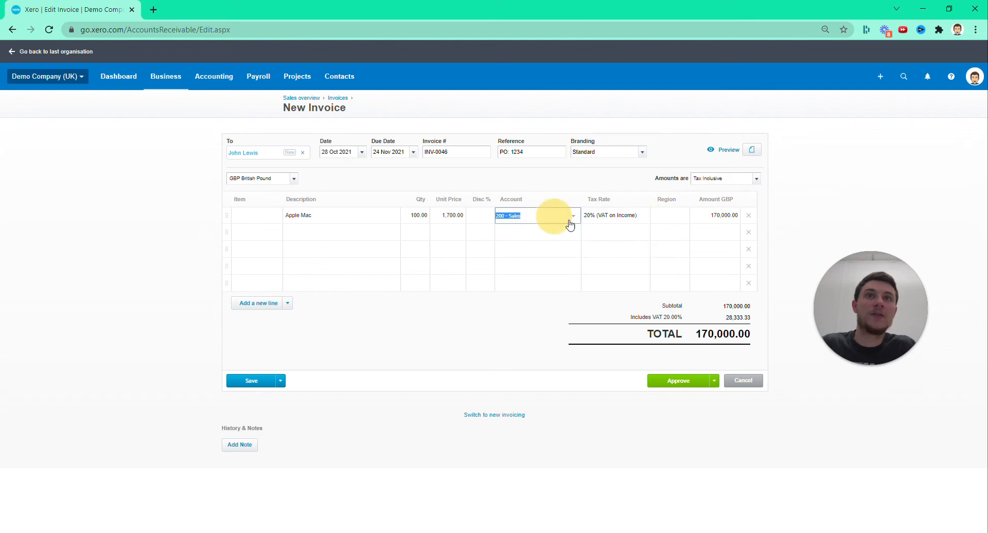
left_click(571, 219)
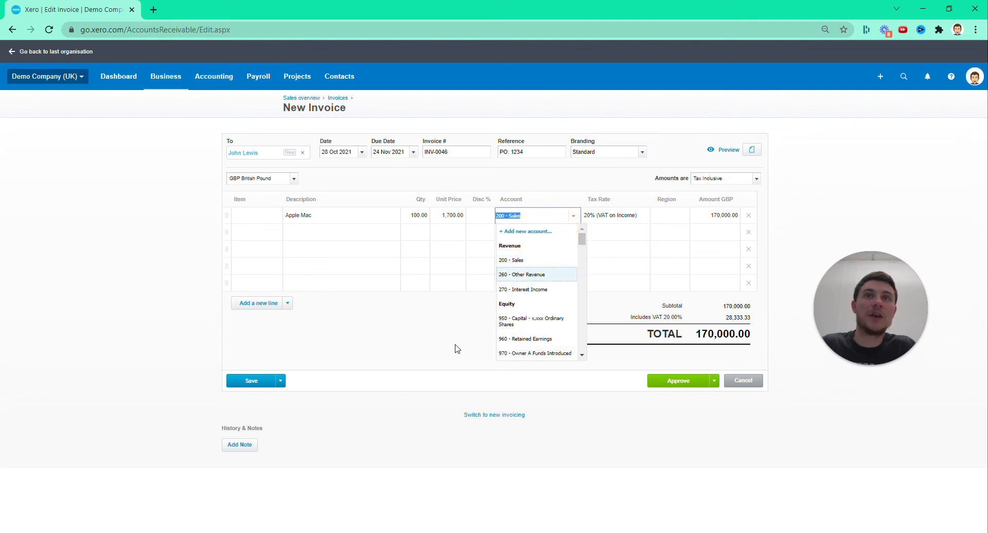
left_click(411, 340)
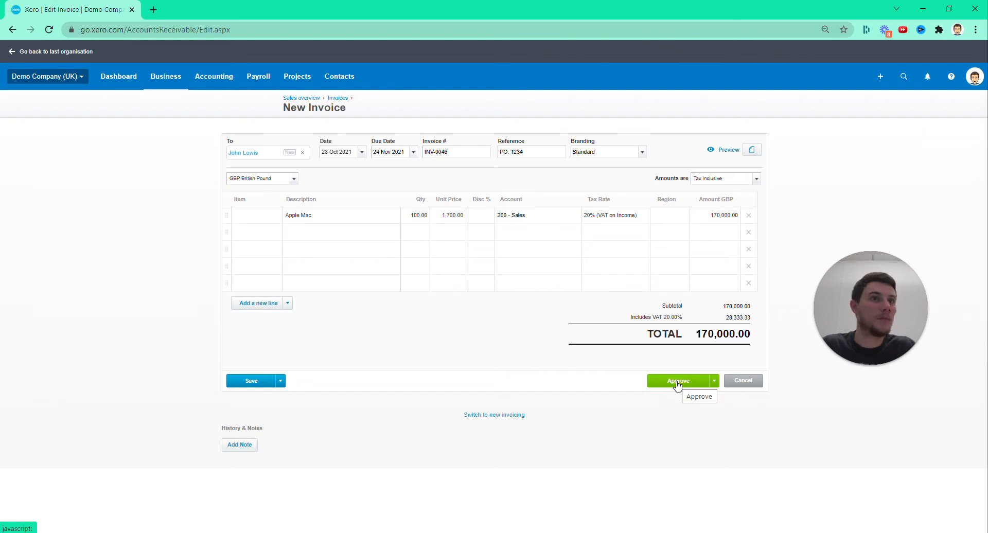
Approve the sales invoice and check its total
left_click(677, 382)
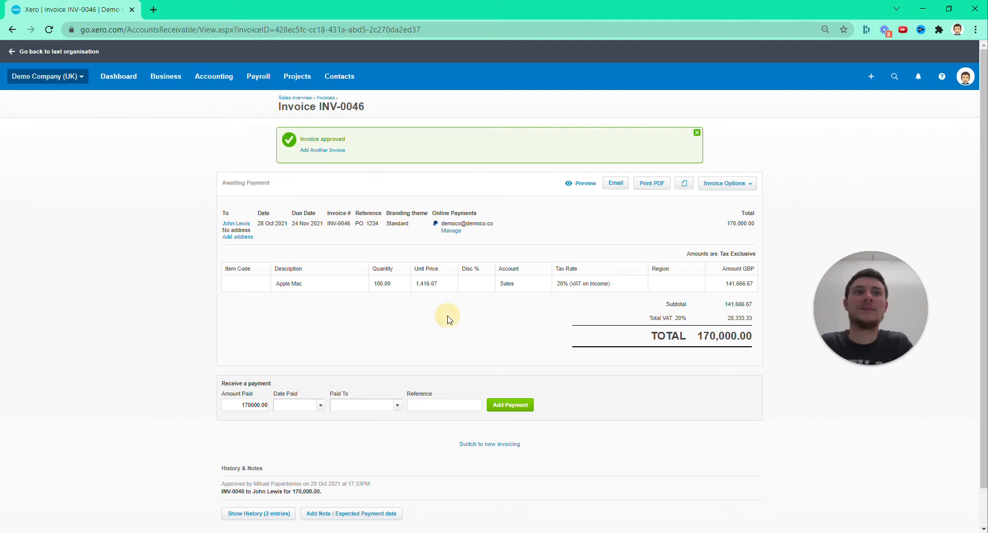
double_click(726, 335)
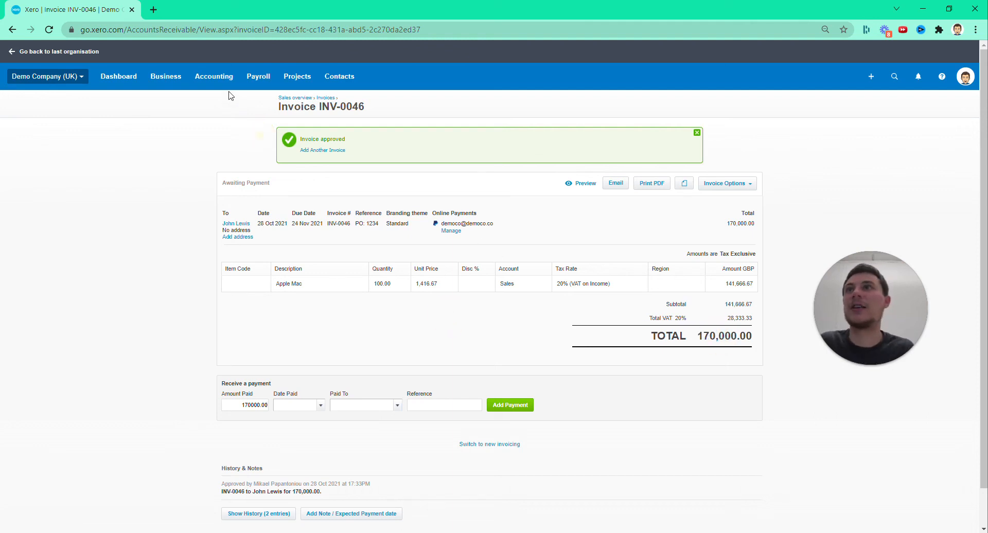
Open the Profit and Loss report, dismiss its feature tip and check the sales figure under Turnover
left_click(214, 76)
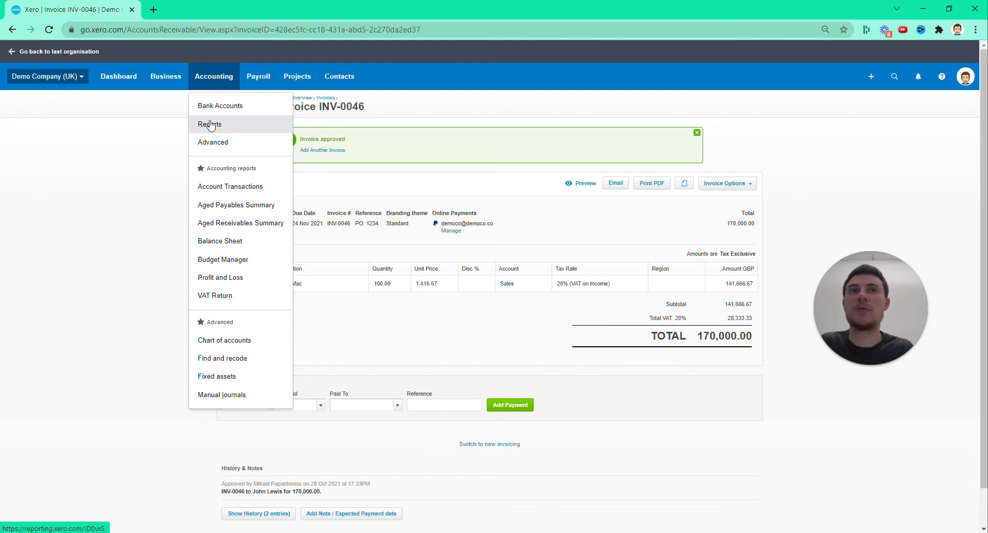
left_click(77, 163)
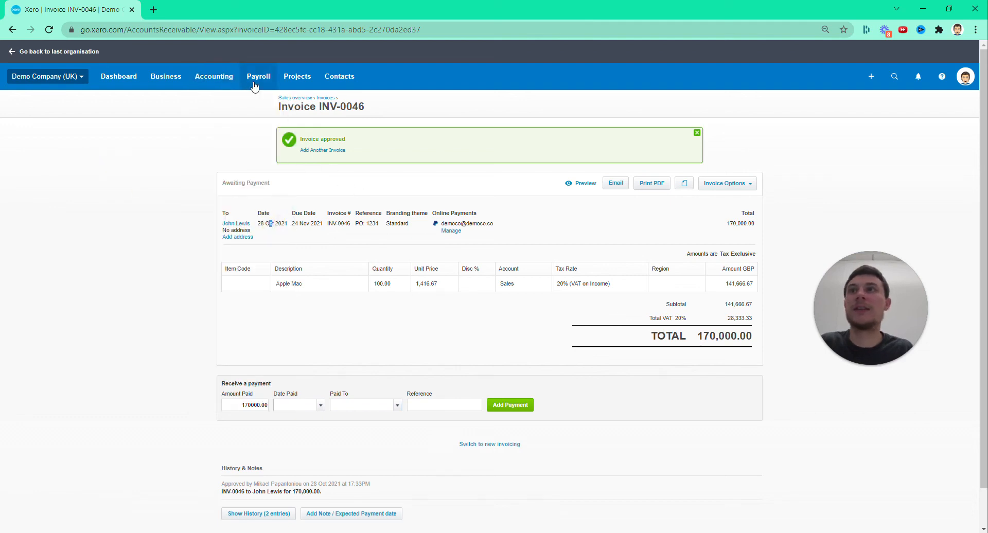
left_click(205, 76)
left_click(222, 265)
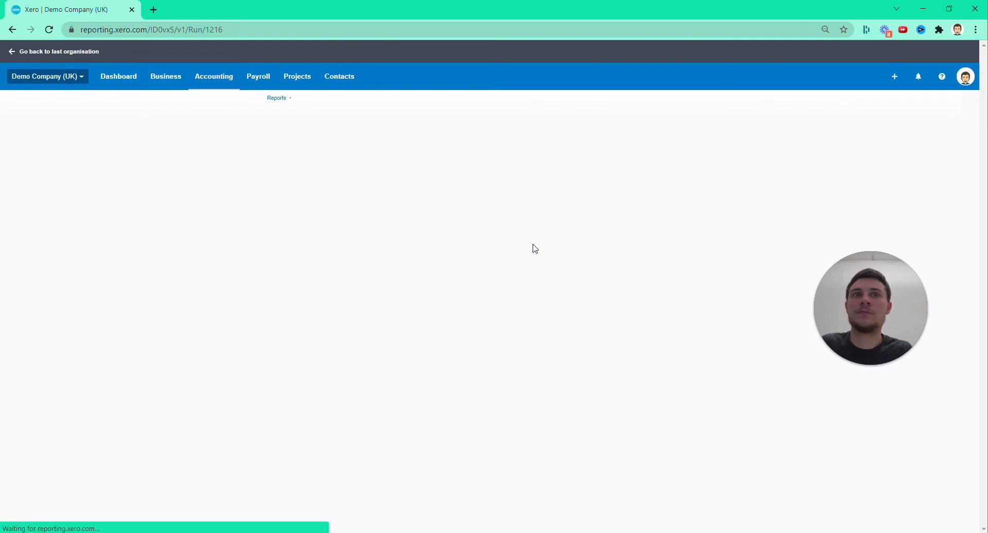
left_click(223, 176)
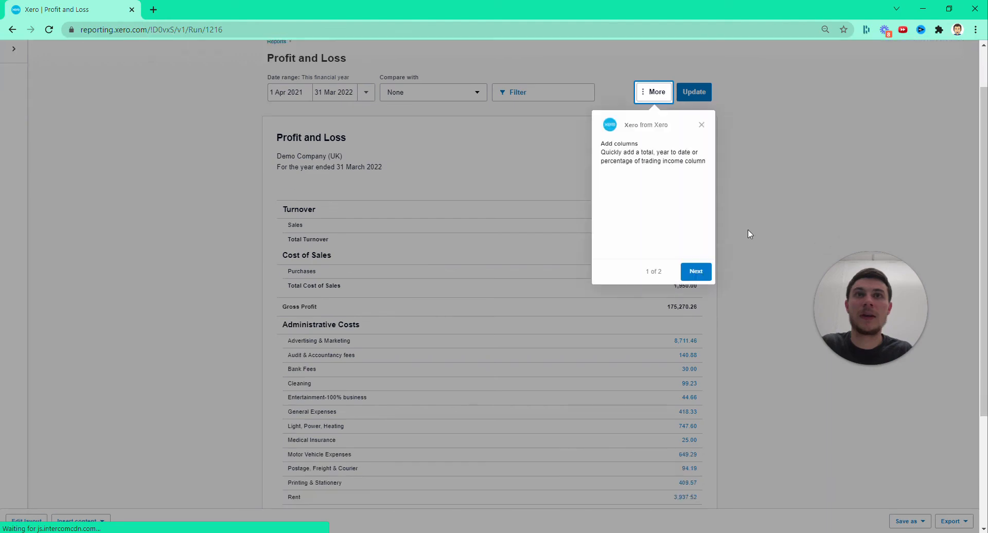
left_click(698, 129)
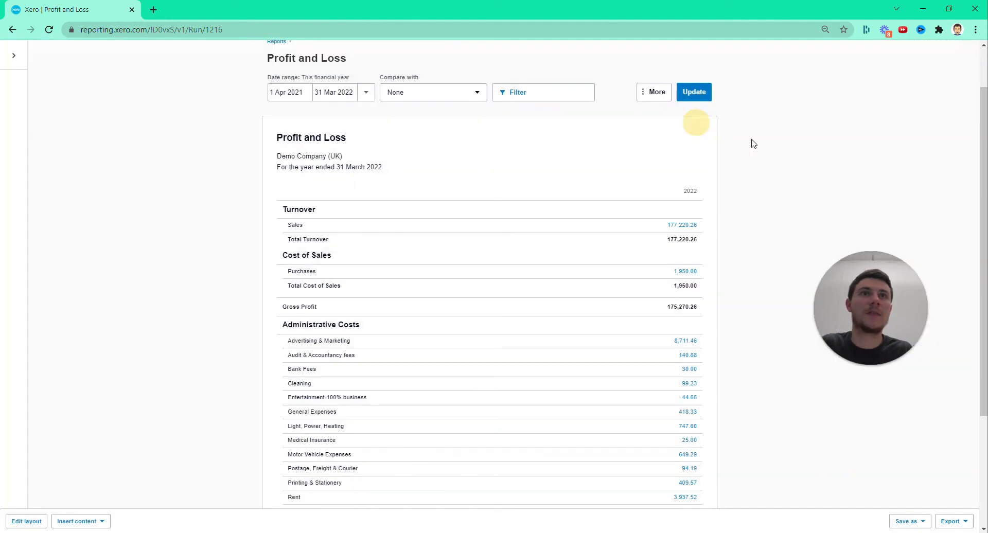
left_click_drag(646, 225, 711, 228)
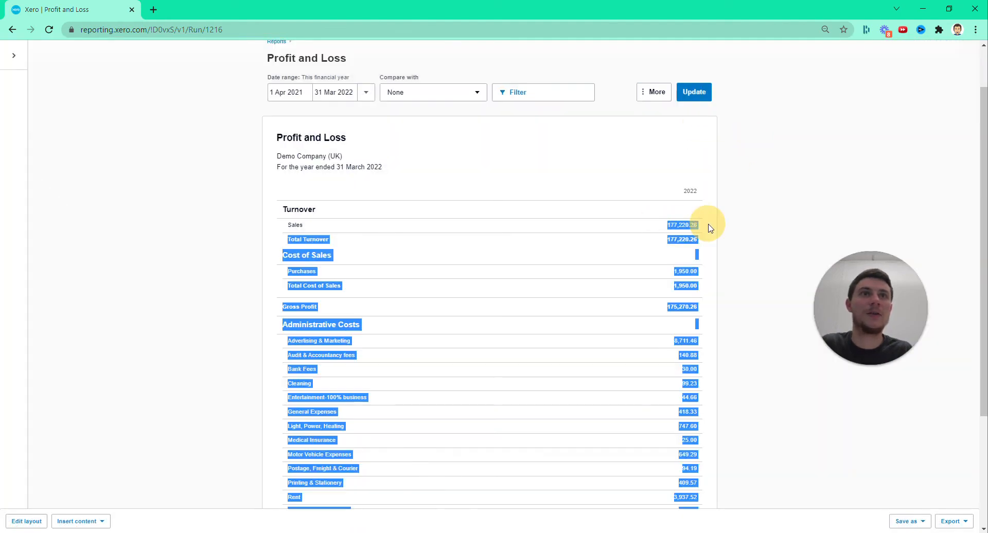
left_click(763, 214)
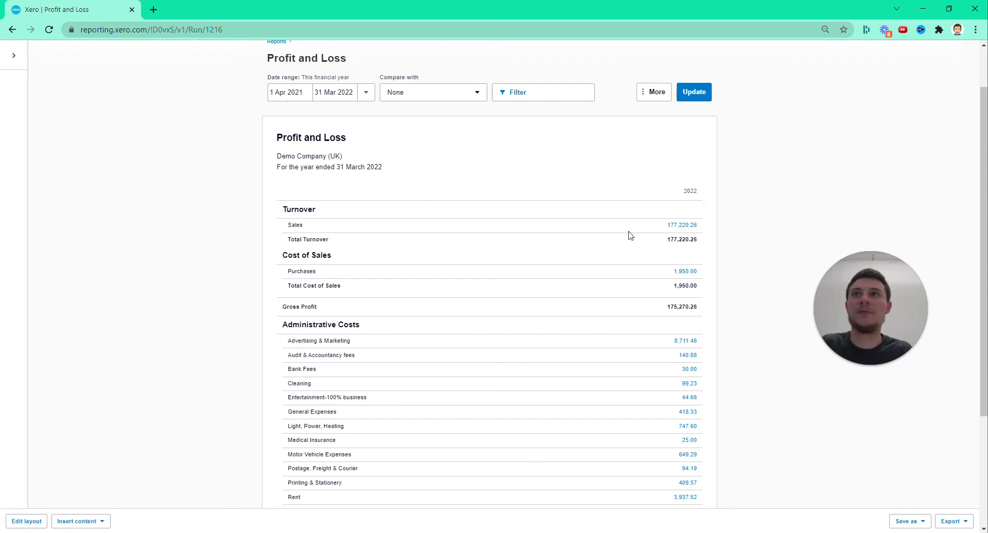
Open the transactions behind the Profit and Loss sales figure and look through them for the new Apple Mac invoice
left_click(680, 227)
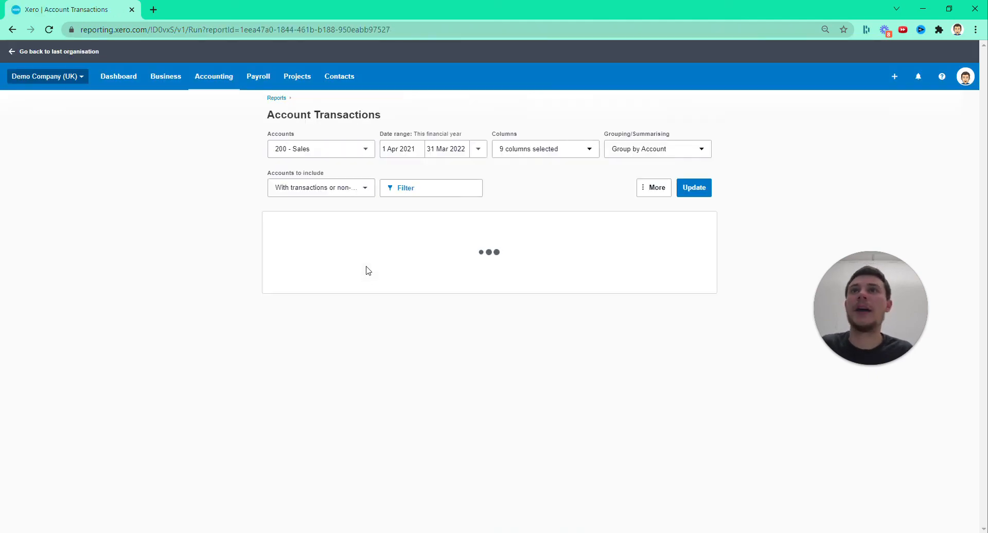
scroll(566, 298, "down", 10)
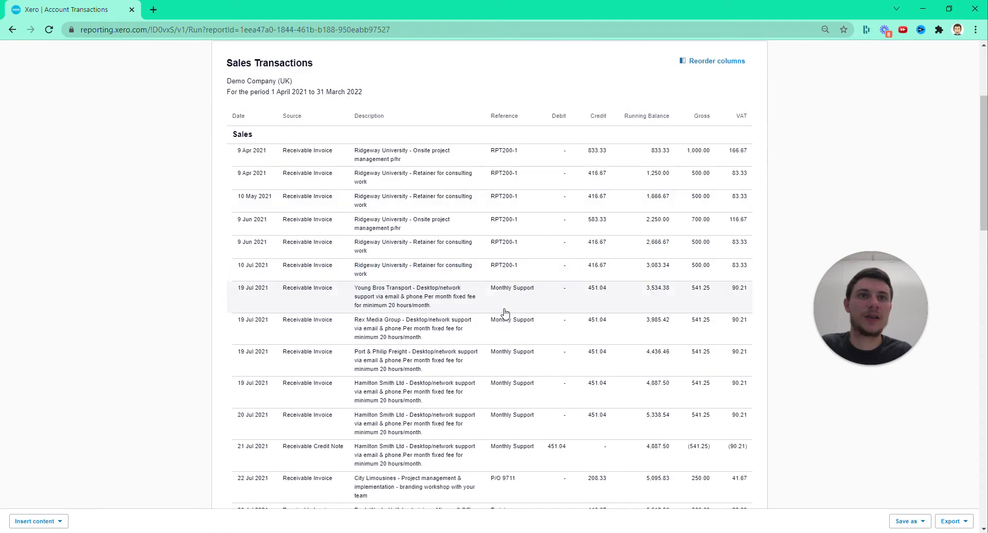
scroll(566, 278, "down", 10)
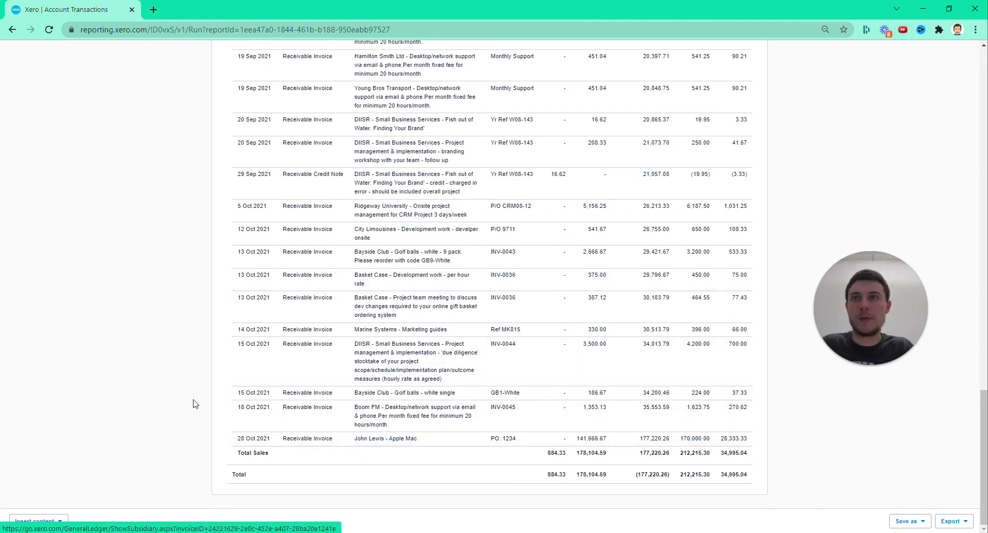
scroll(165, 391, "up", 15)
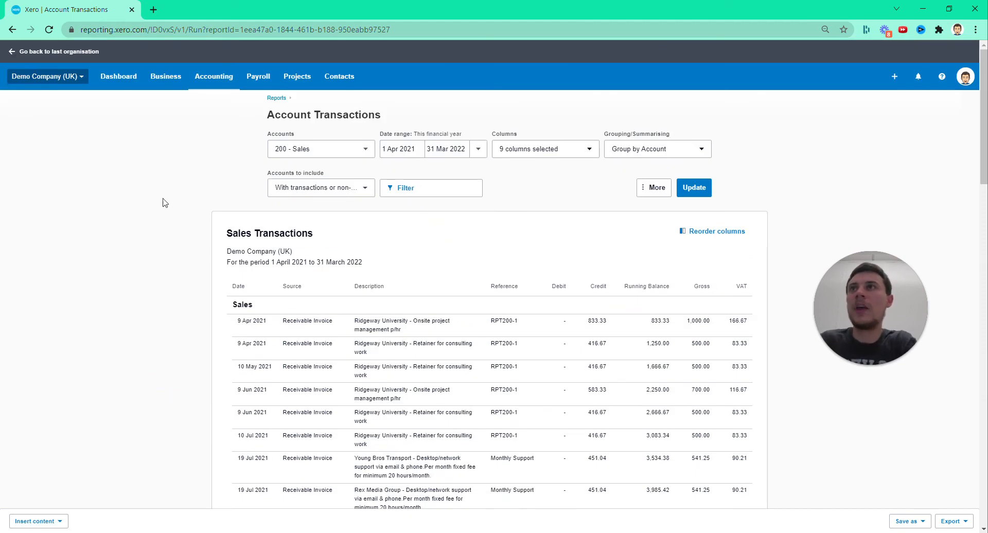
Start a new bill and check its options for uploading related files, without attaching any
left_click(215, 77)
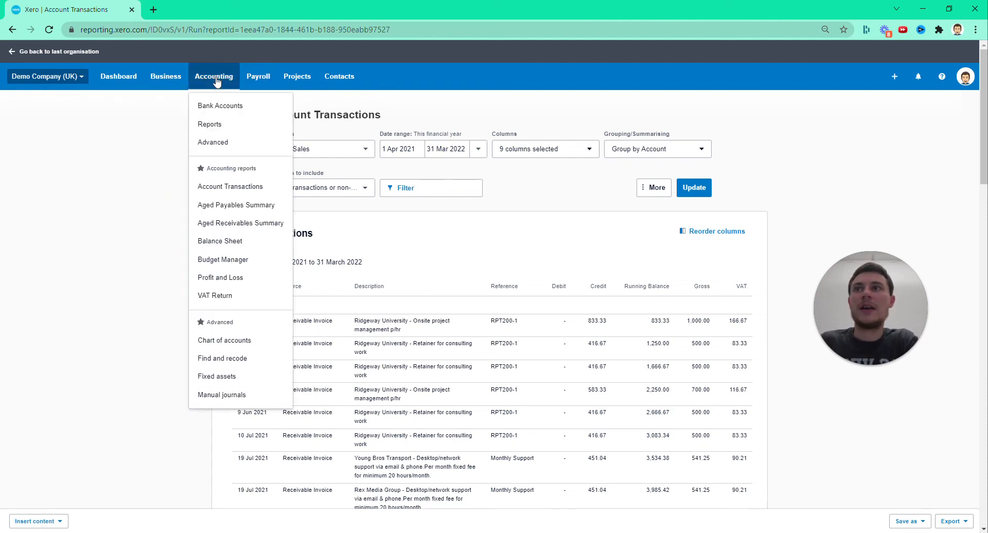
left_click(889, 77)
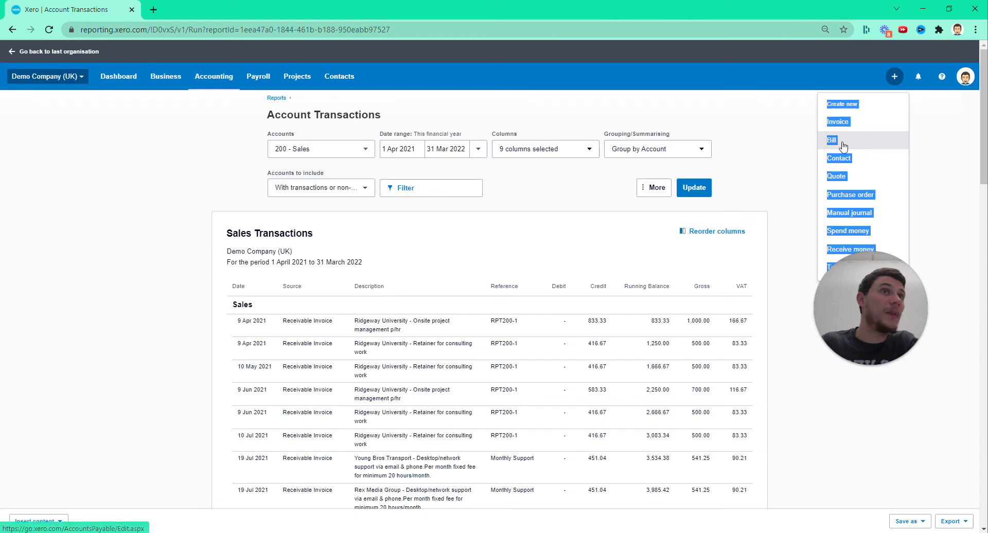
left_click(843, 145)
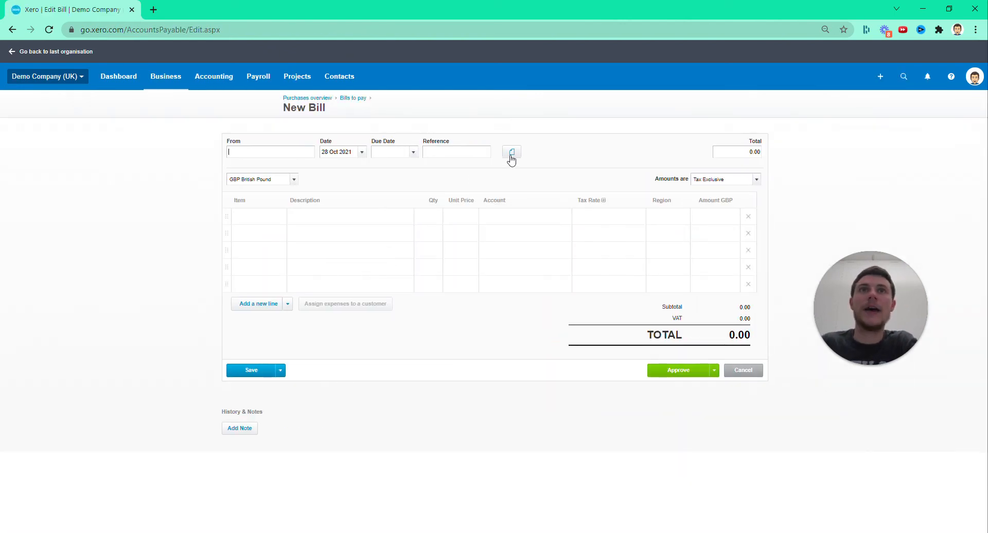
left_click(512, 153)
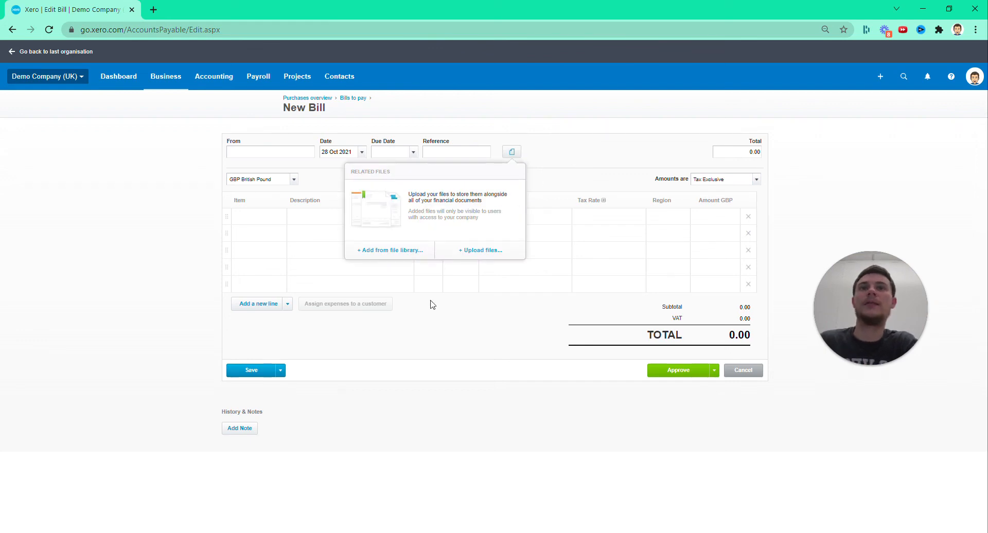
left_click(465, 251)
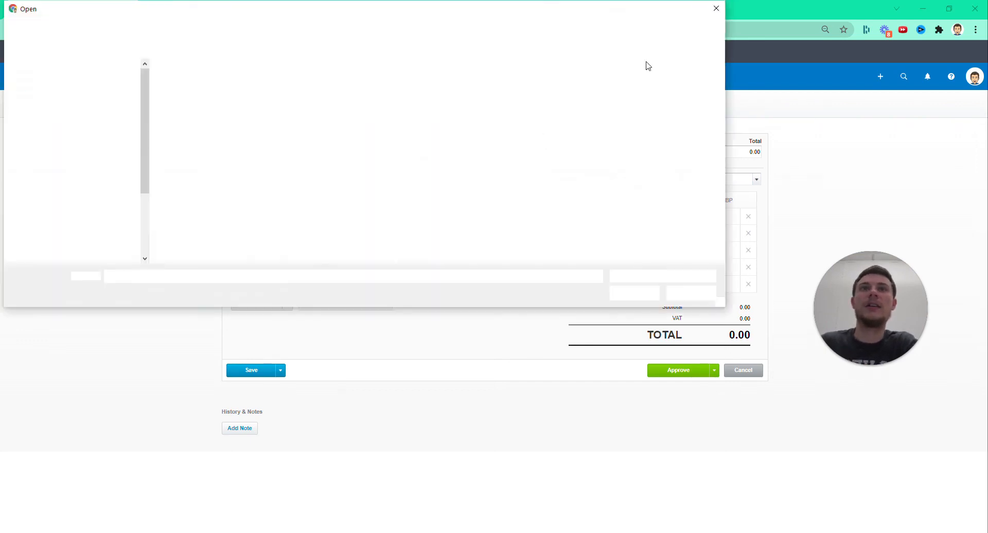
left_click(716, 9)
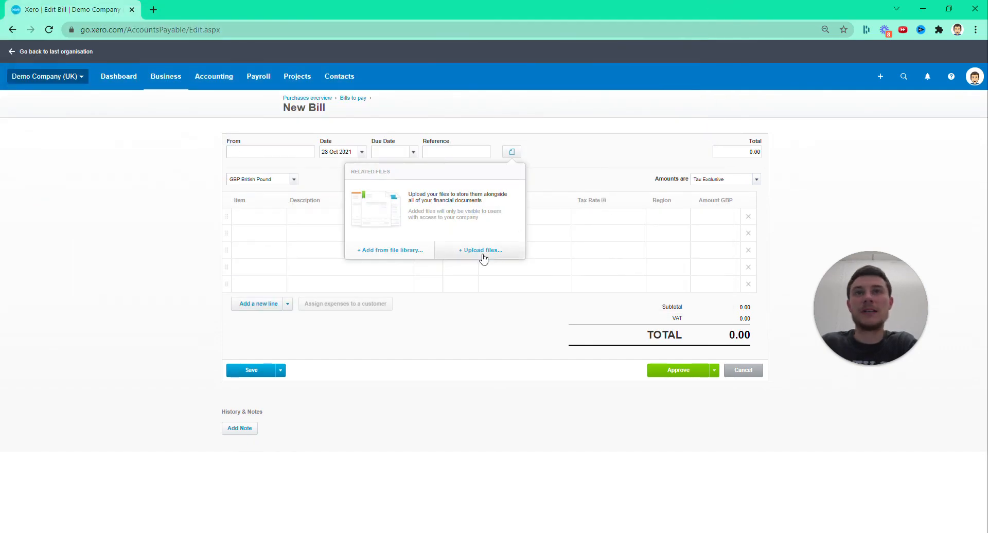
left_click(545, 155)
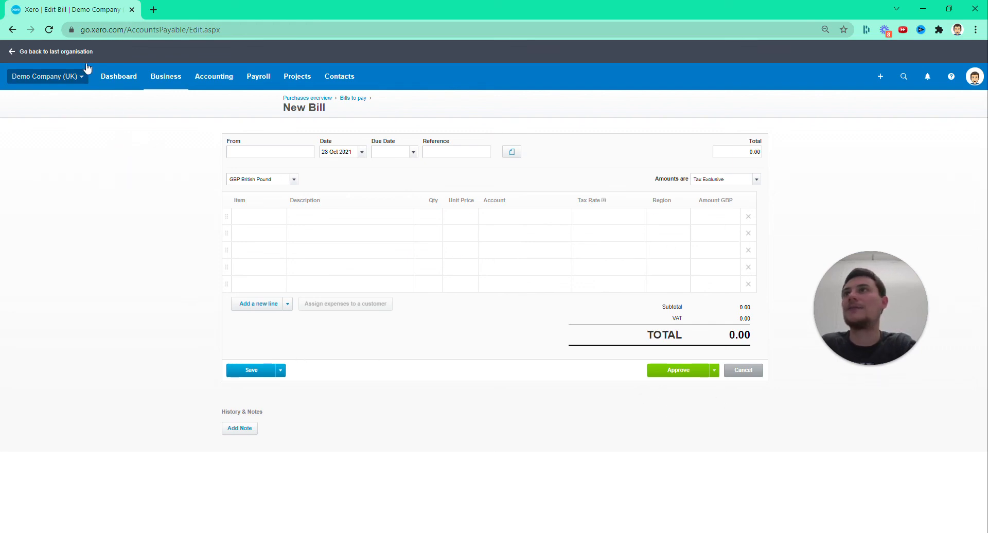
Return to the dashboard, open the advanced accounting page and continue from it to the organisation settings
left_click(117, 77)
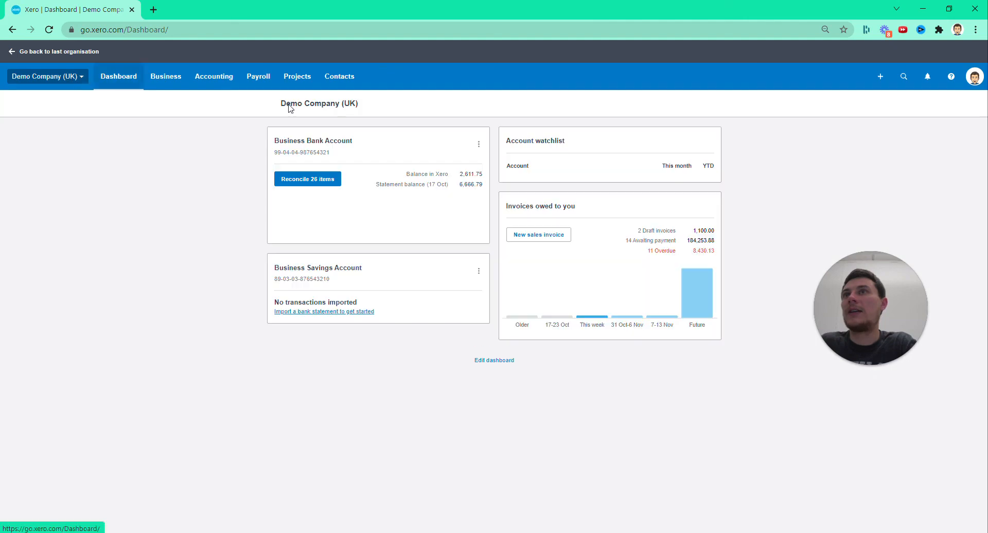
left_click(195, 85)
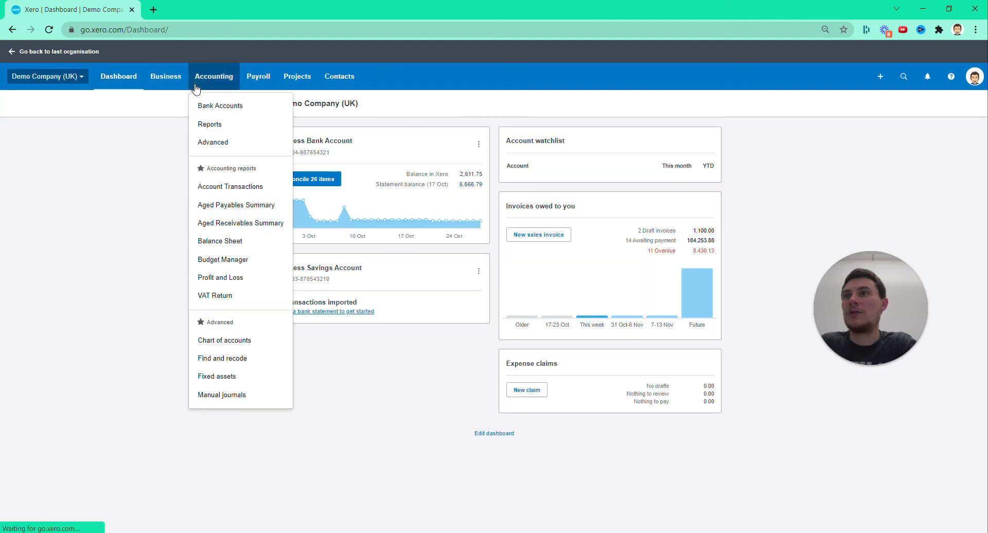
left_click(221, 146)
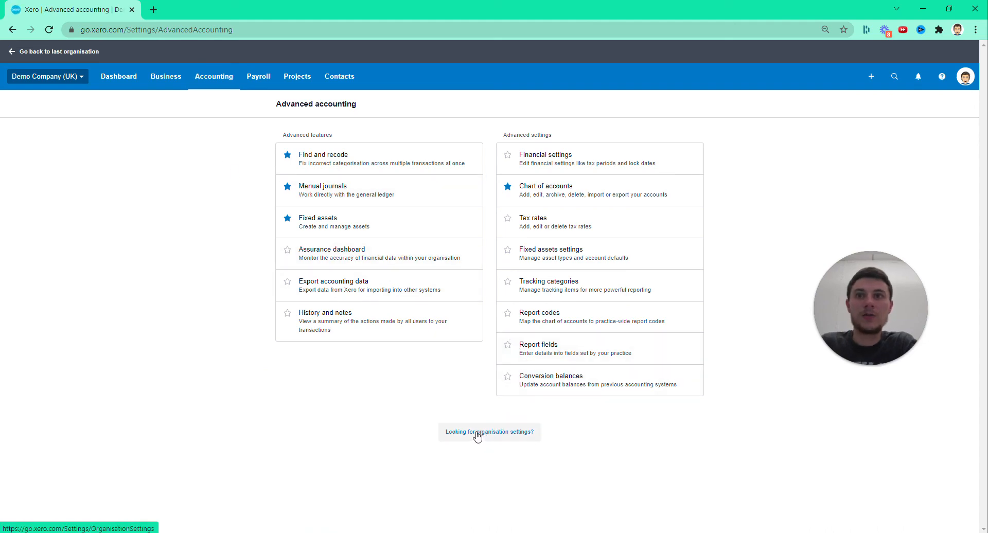
left_click(477, 436)
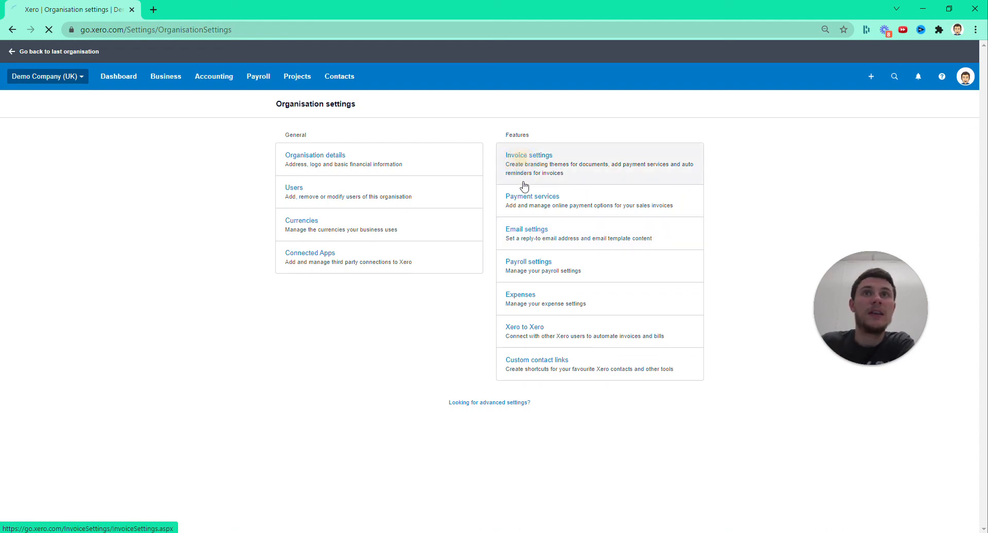
Open the invoice settings and look through the Standard, Special projects and Very orange invoice! branding themes
left_click(569, 177)
scroll(409, 335, "down", 5)
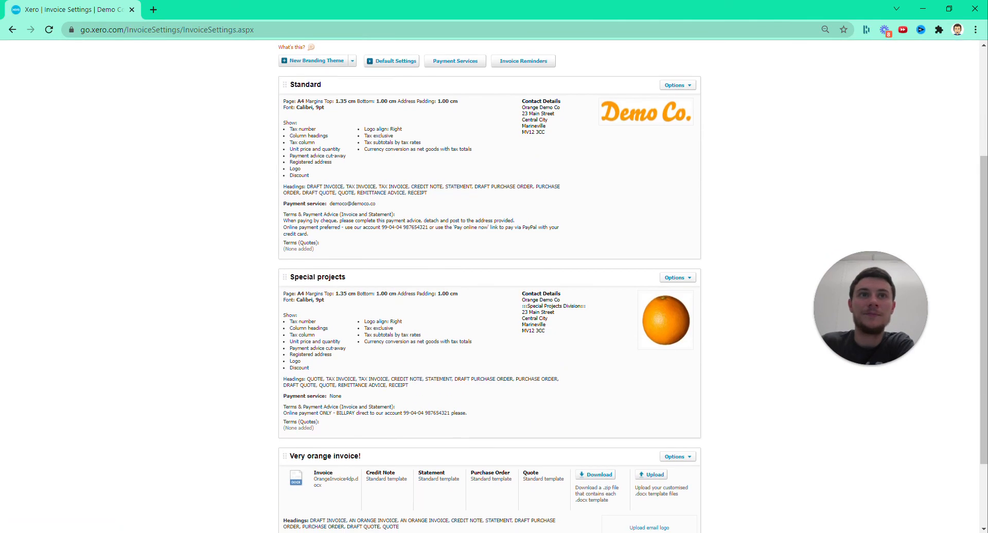
scroll(407, 358, "up", 3)
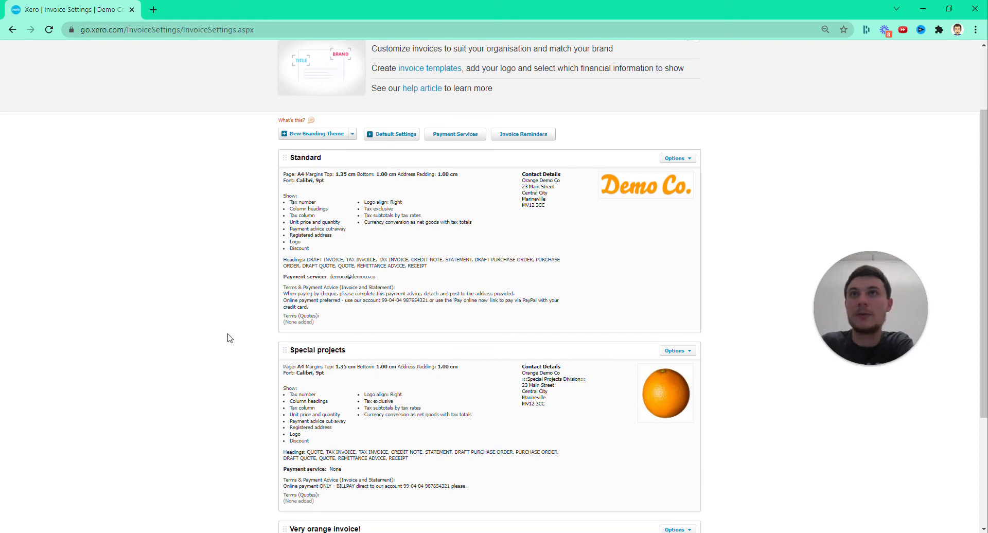
scroll(230, 338, "up", 2)
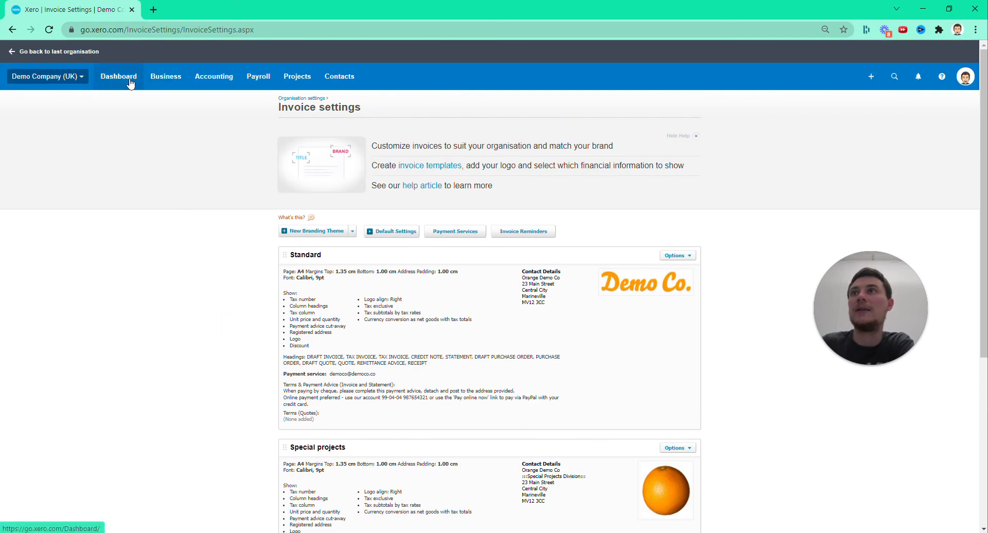
Return to the organisation settings, open the organisation details and look through the basic information and contact details
left_click(301, 98)
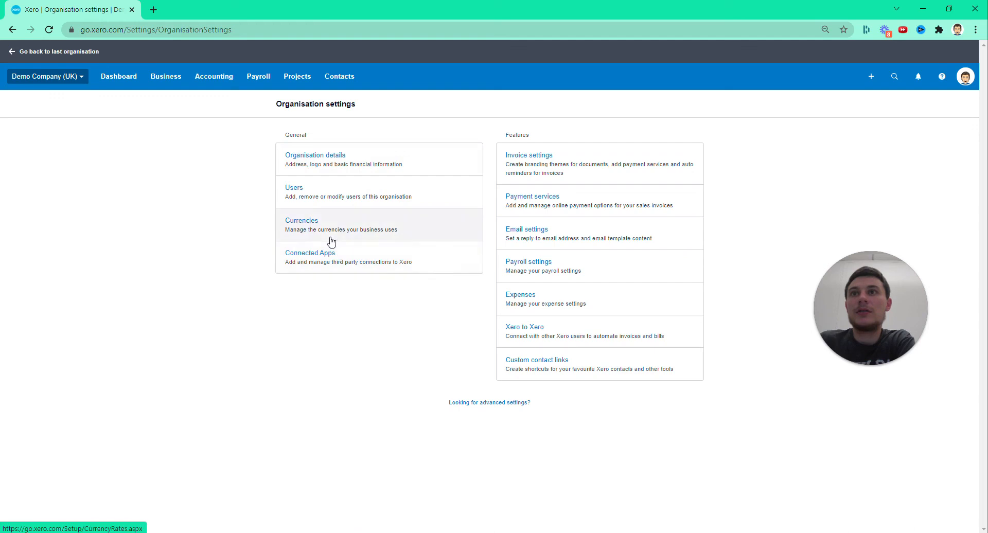
left_click(304, 158)
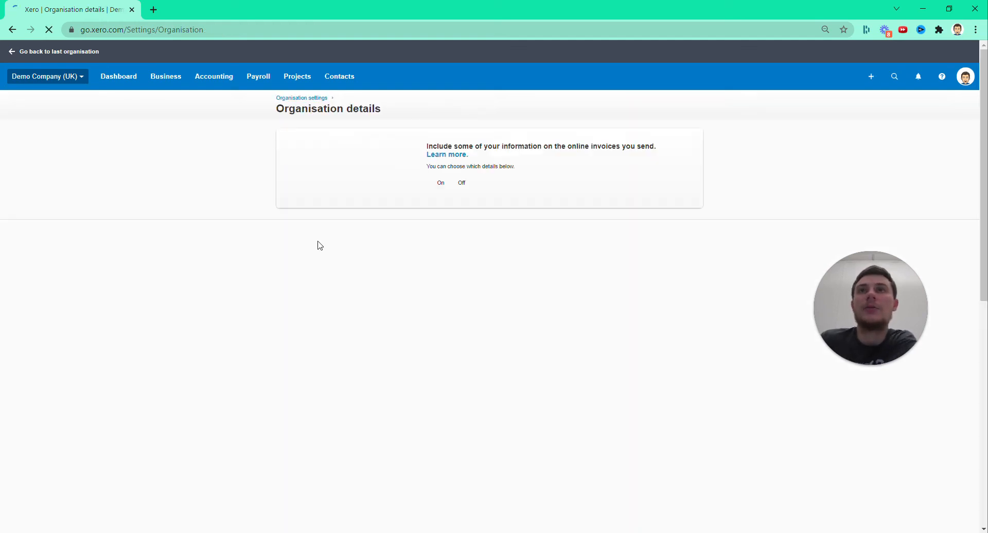
scroll(185, 255, "down", 2)
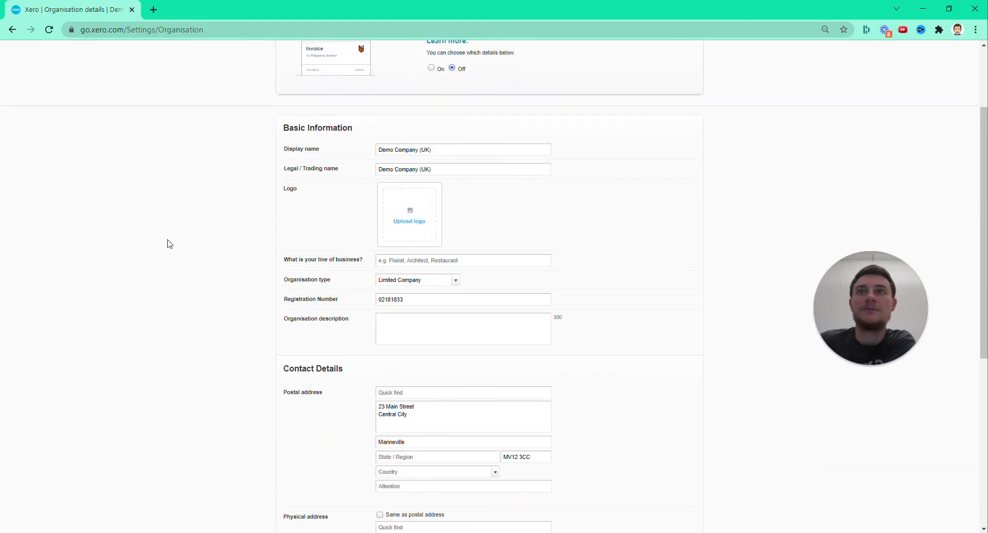
scroll(225, 296, "down", 1)
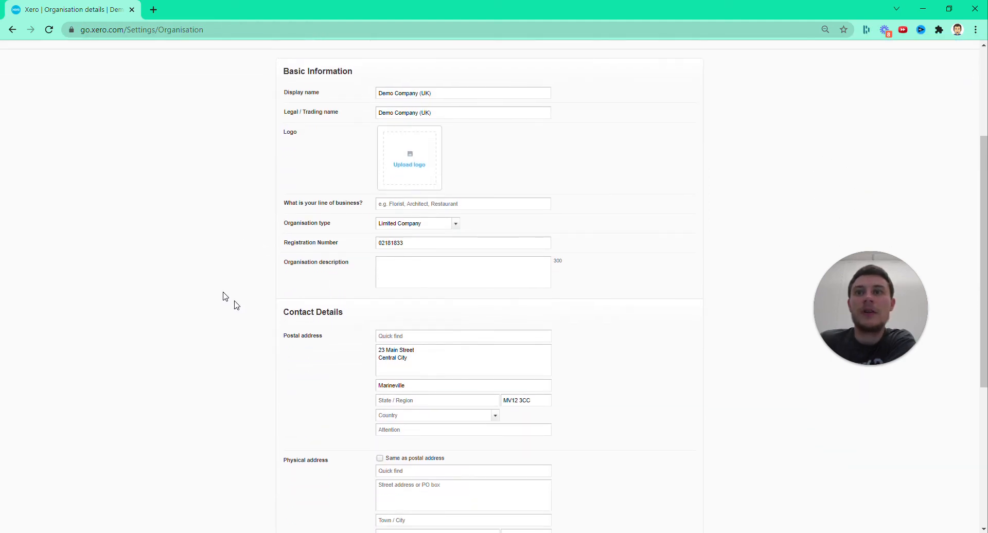
Check the registration number, line of business, logo and contact detail fields, and save the organisation details
double_click(420, 242)
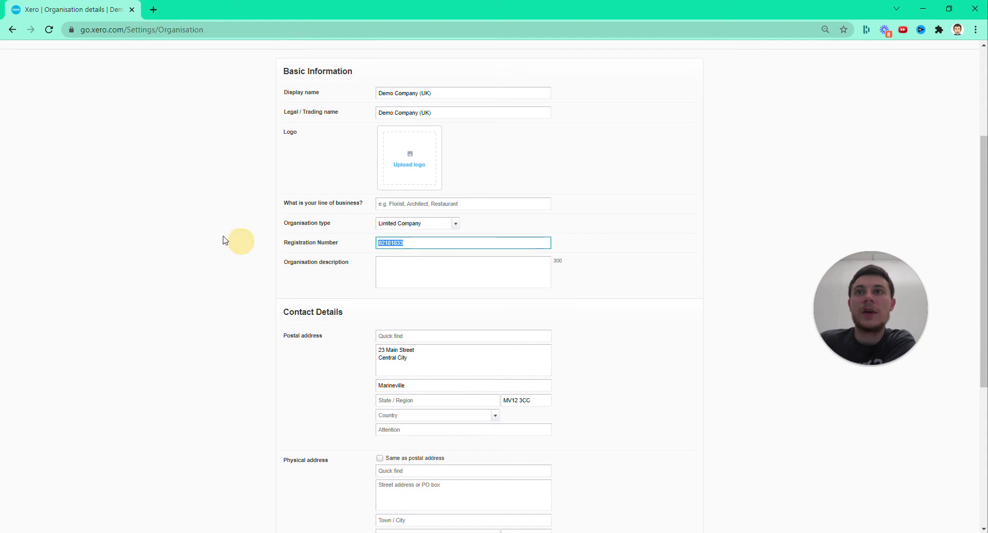
scroll(239, 238, "up", 1)
left_click(435, 260)
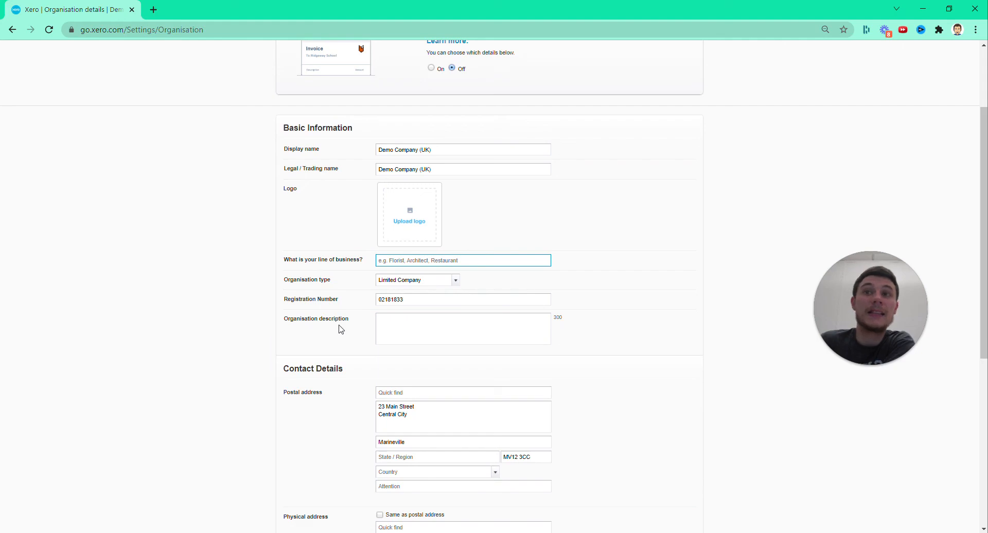
left_click(512, 227)
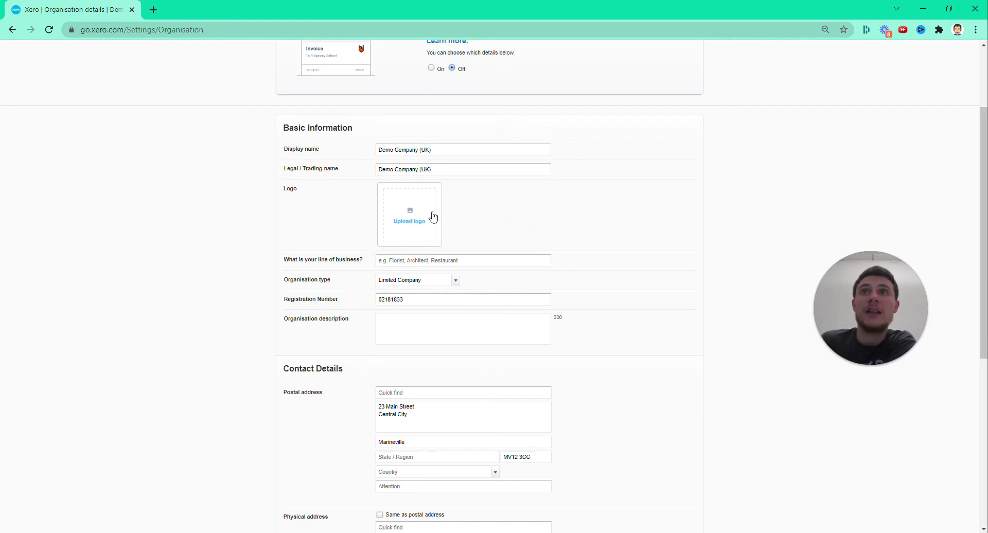
scroll(185, 219, "down", 6)
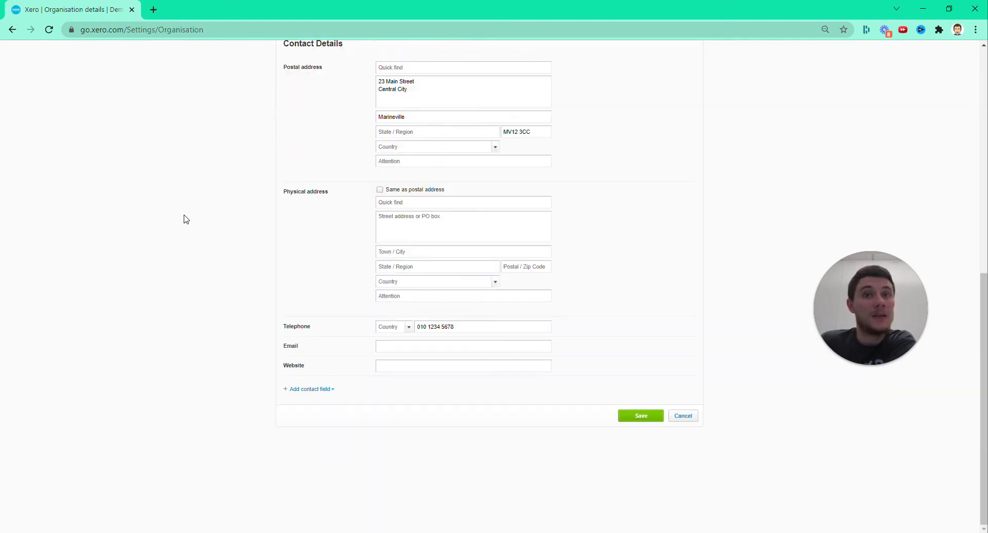
left_click(639, 415)
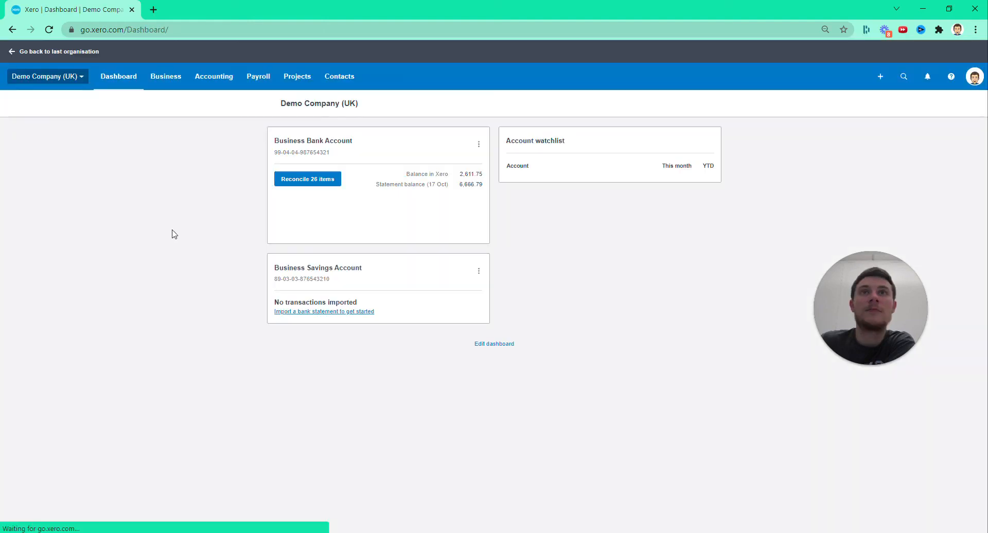